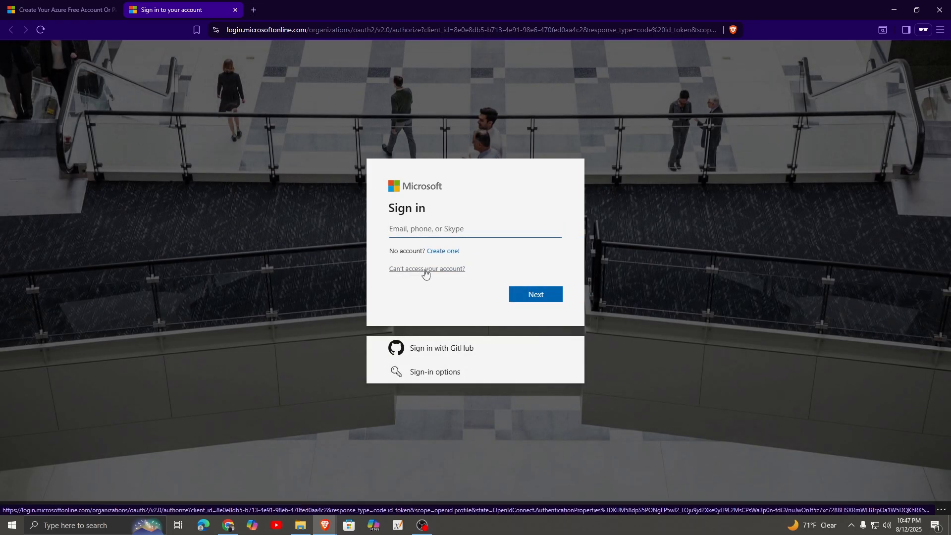
Step: Start a new Microsoft account with an email address and enter the emailed verification code
click(450, 251)
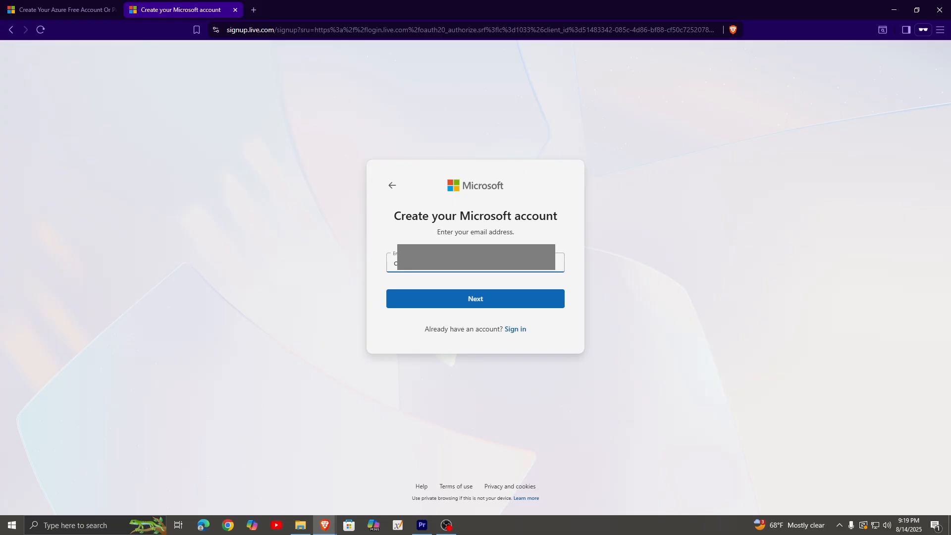
click(465, 298)
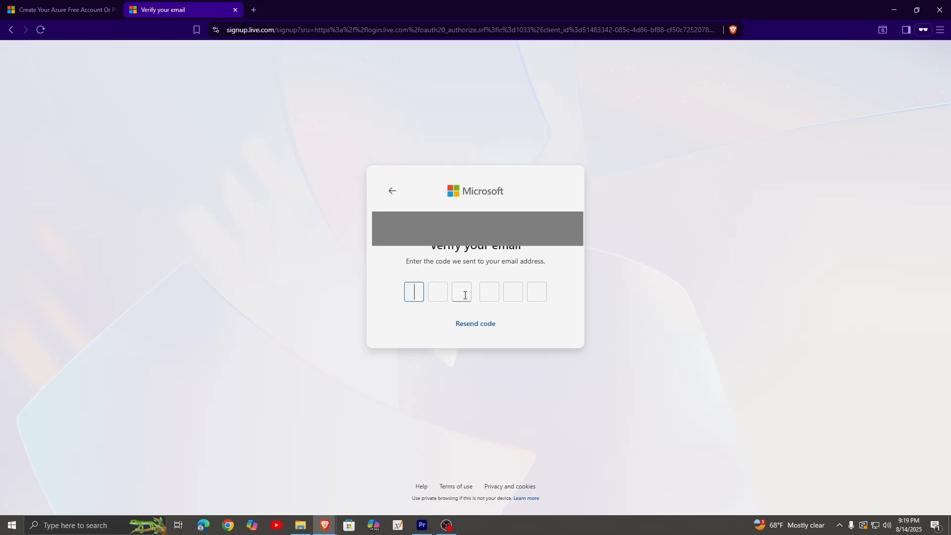
click(229, 525)
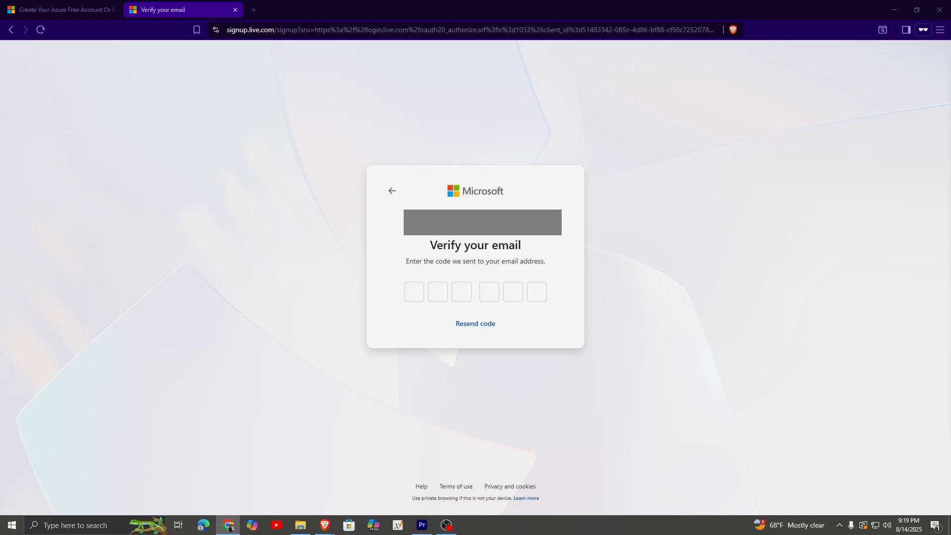
click(414, 293)
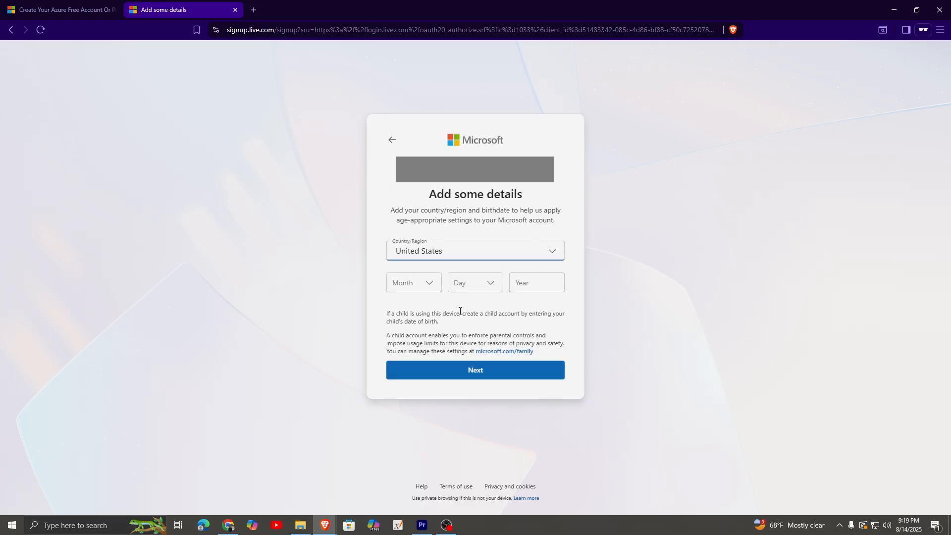
Step: Enter the birth month, day and year, and submit the country and birthdate details
click(429, 285)
click(425, 319)
click(478, 286)
click(537, 295)
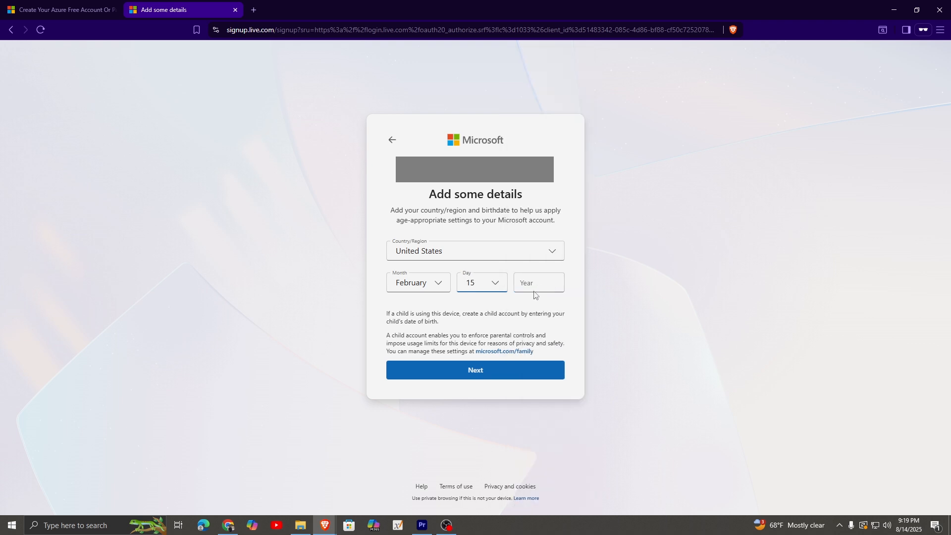
click(536, 285)
text(1997)
click(550, 371)
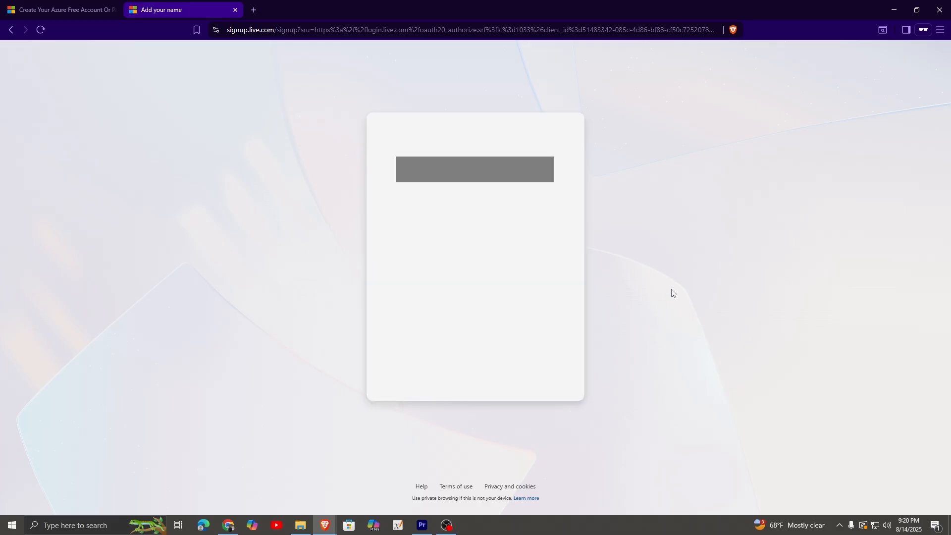
Step: Enter the first and last name, opt out of Microsoft marketing offers, and finish the account
text(john)
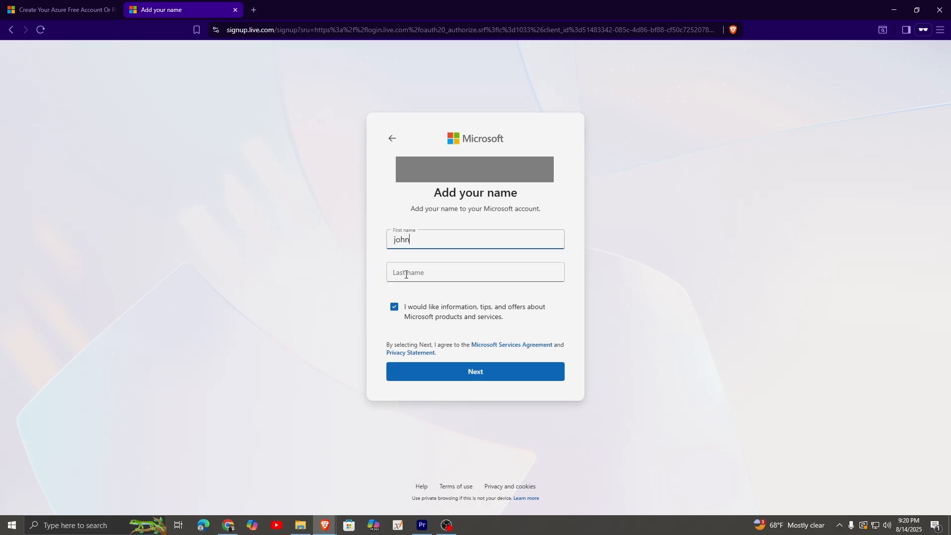
click(406, 274)
text(c)
click(398, 322)
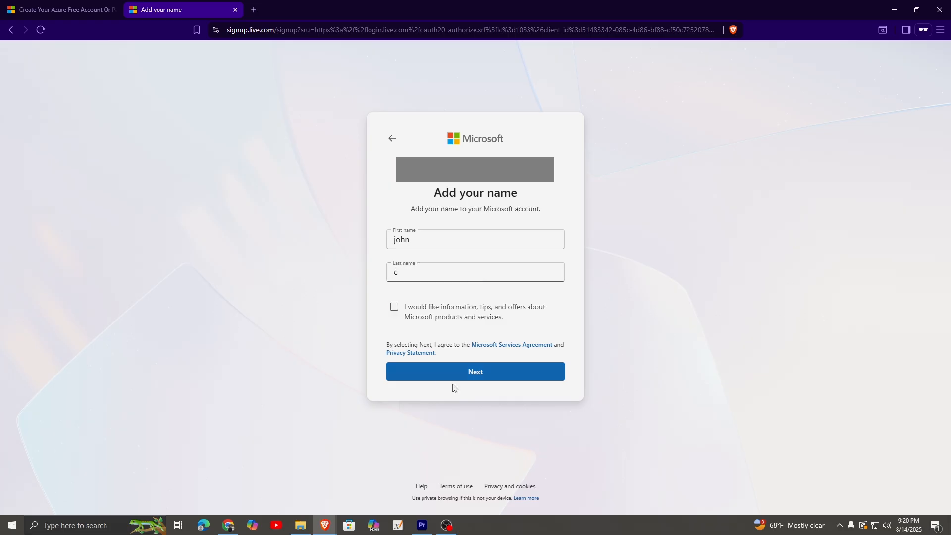
click(479, 376)
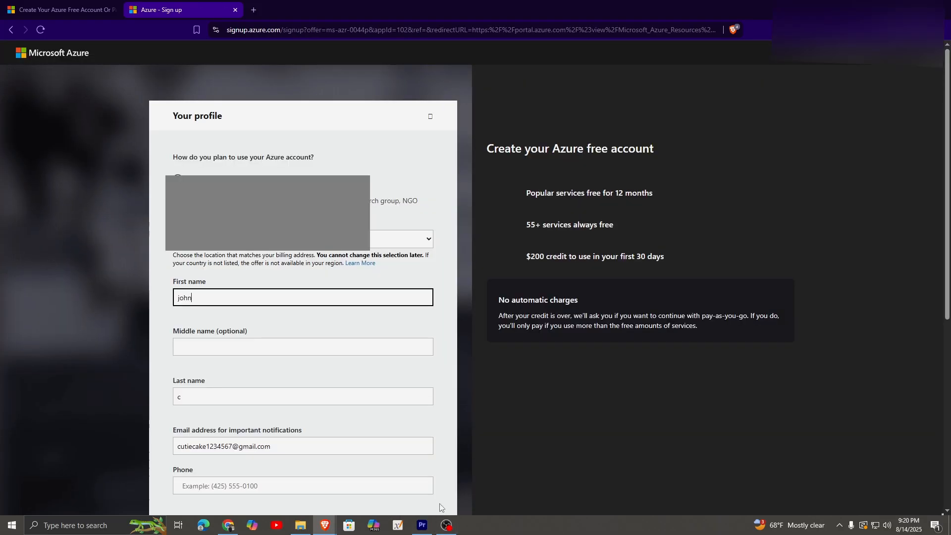
Step: Set the Azure account to 'For personal use'
scroll(440, 507, down, 5)
scroll(584, 503, up, 2)
scroll(364, 373, up, 3)
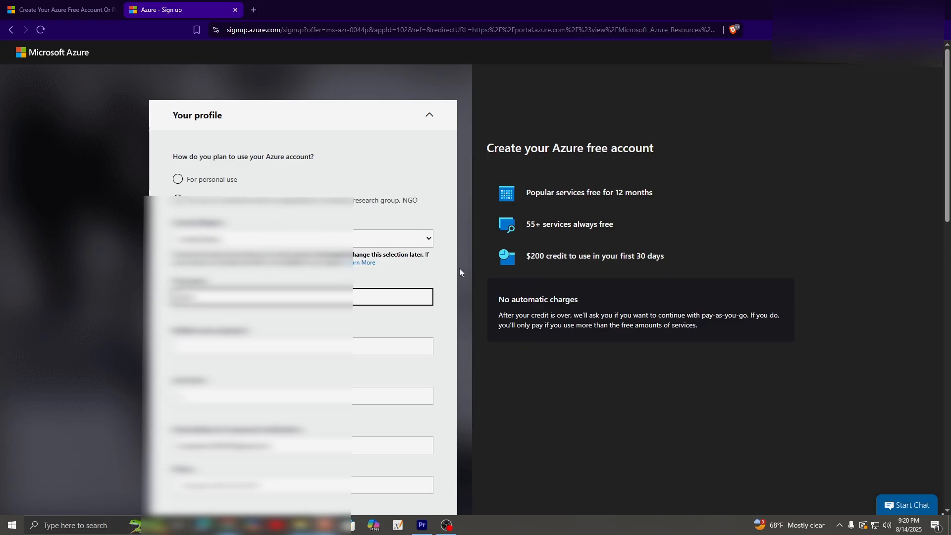
click(176, 180)
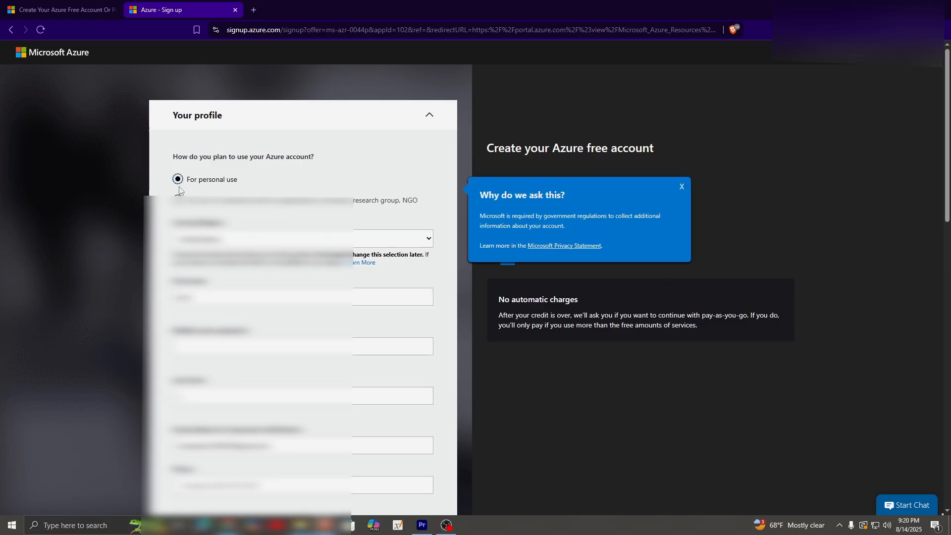
Step: Enter the phone number in the profile's Phone field
scroll(191, 193, down, 2)
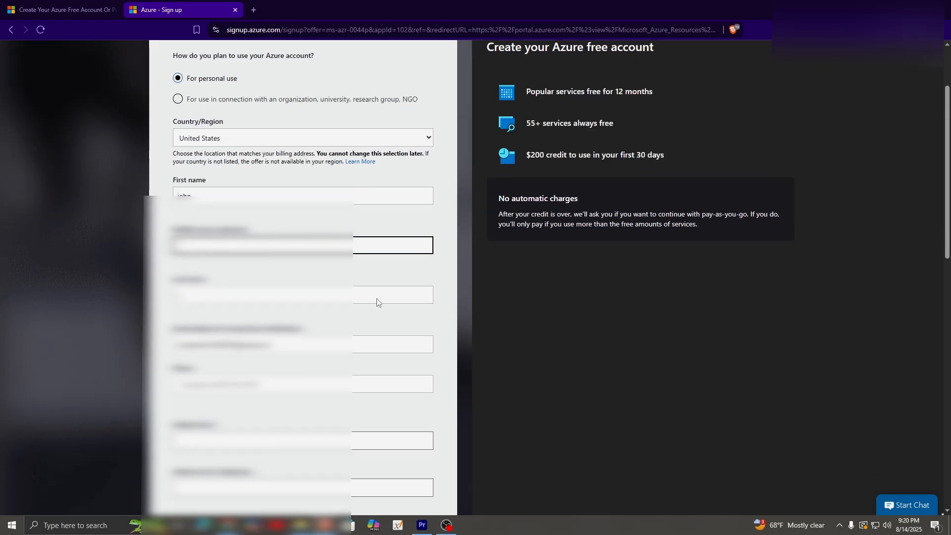
scroll(376, 301, down, 3)
scroll(377, 302, down, 1)
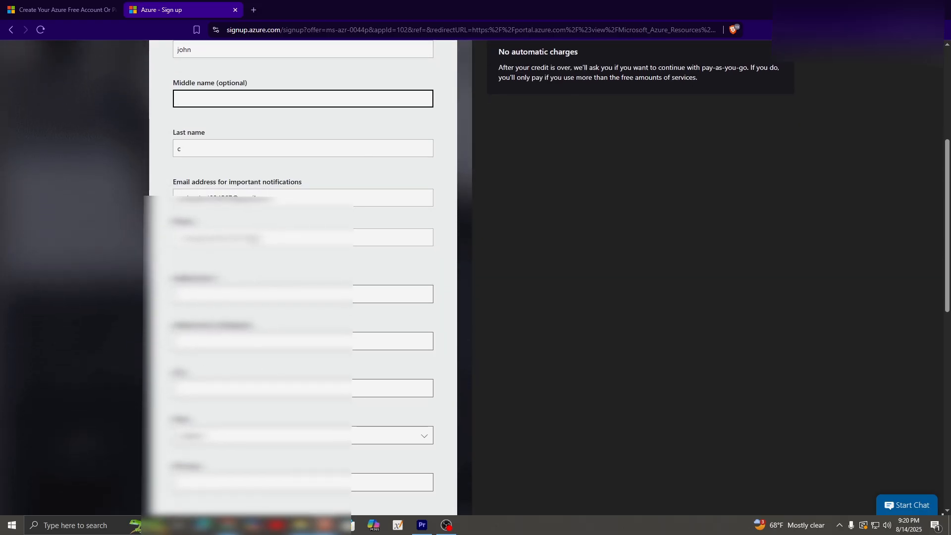
click(254, 241)
text(12345)
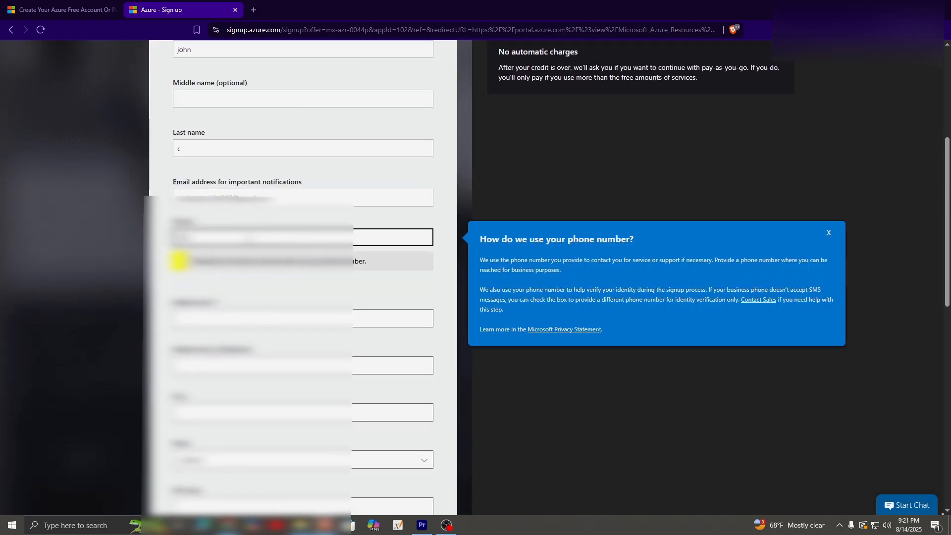
text(7890)
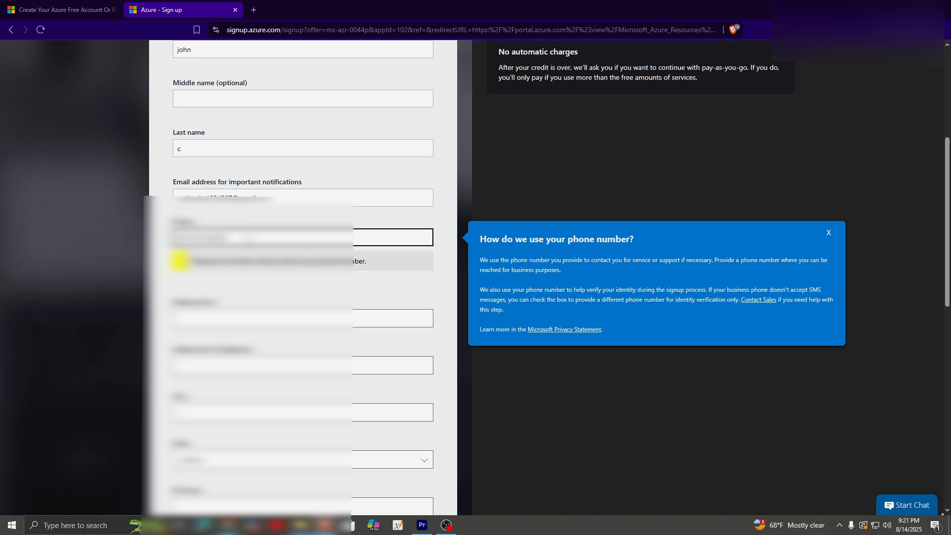
click(179, 260)
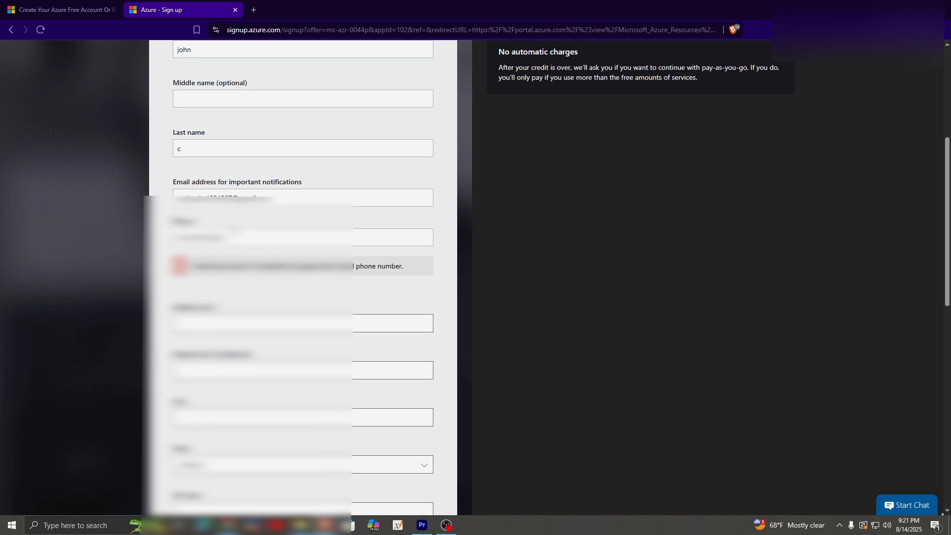
scroll(303, 278, down, 3)
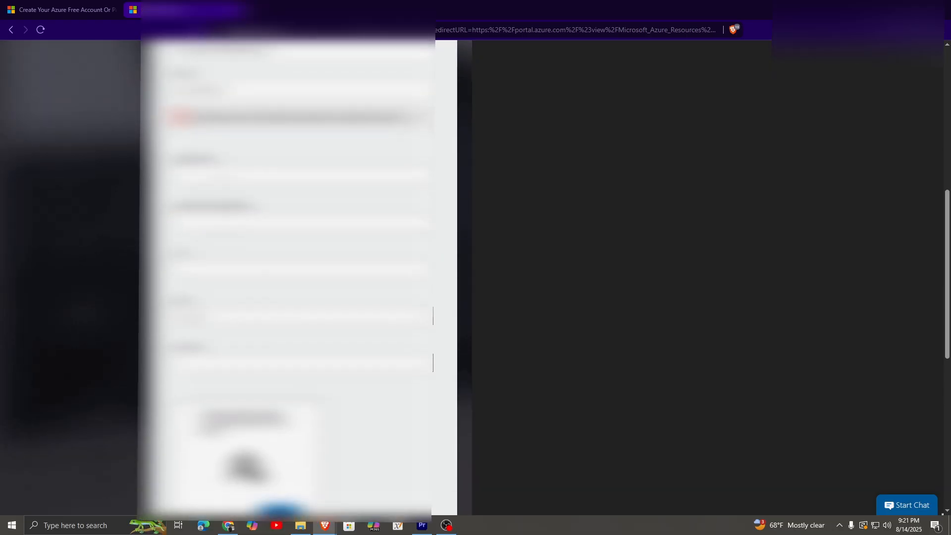
Step: Fill in Address line 1 and the City field
click(277, 176)
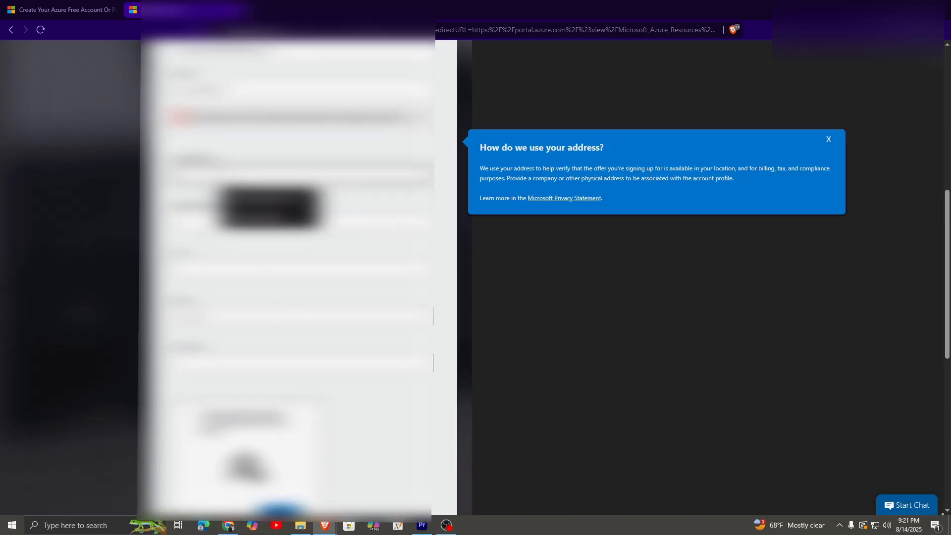
click(70, 174)
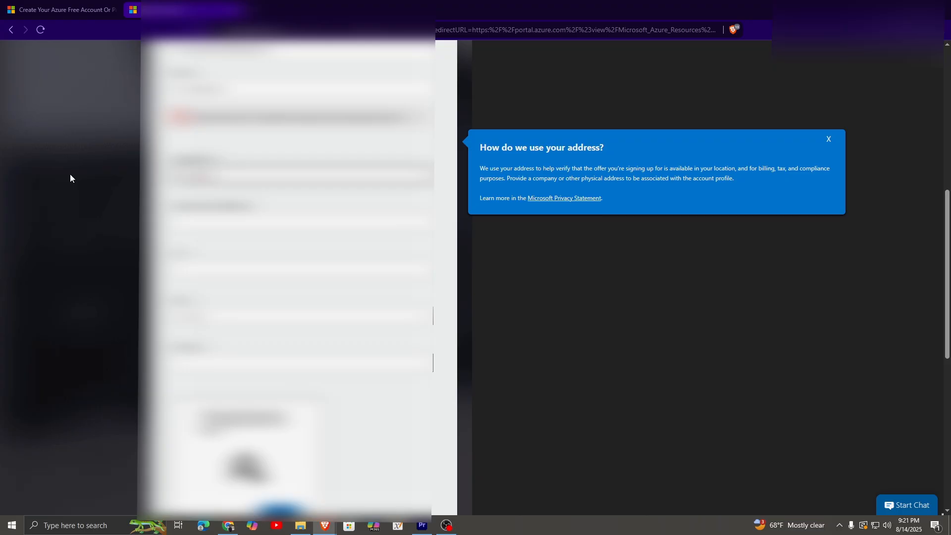
click(263, 269)
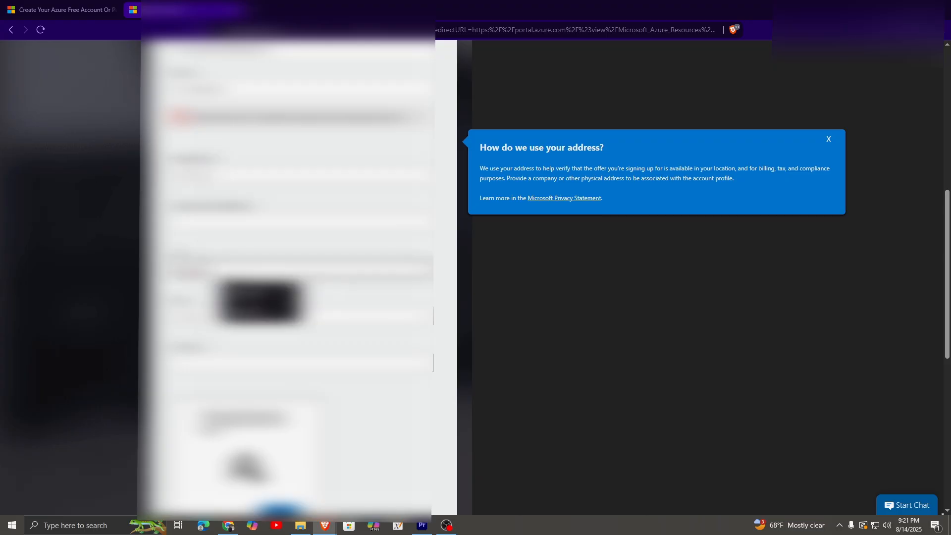
click(346, 316)
scroll(306, 362, down, 5)
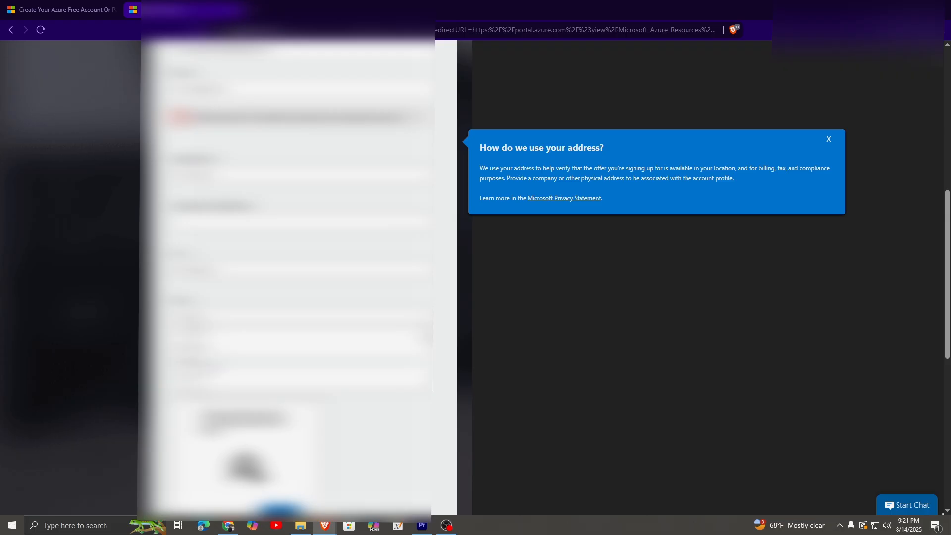
double_click(200, 268)
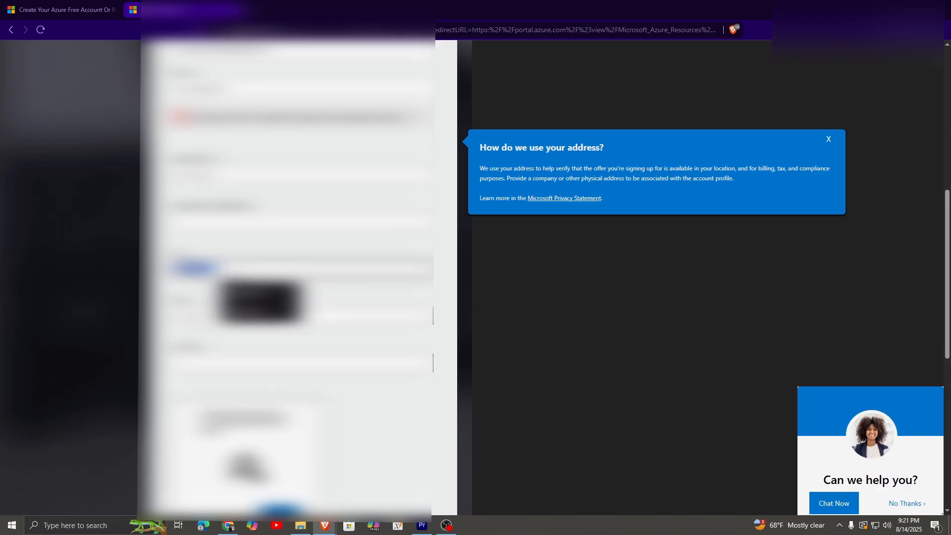
text(...)
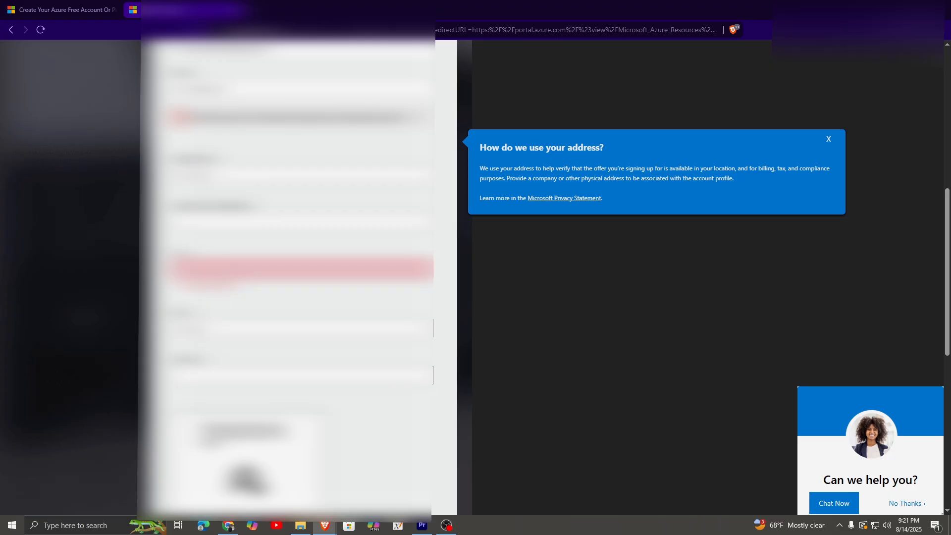
text(...)
Step: Choose the state from the dropdown and accept the suggested postal code
click(239, 316)
scroll(239, 346, down, 2)
click(239, 372)
click(240, 363)
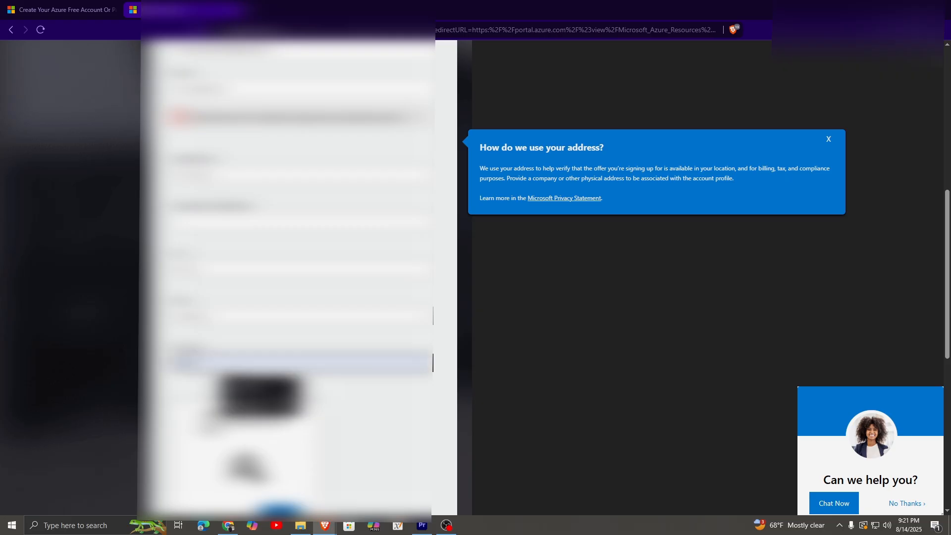
click(260, 396)
click(366, 396)
Step: Scroll through the completed profile form to review it
scroll(366, 396, down, 1)
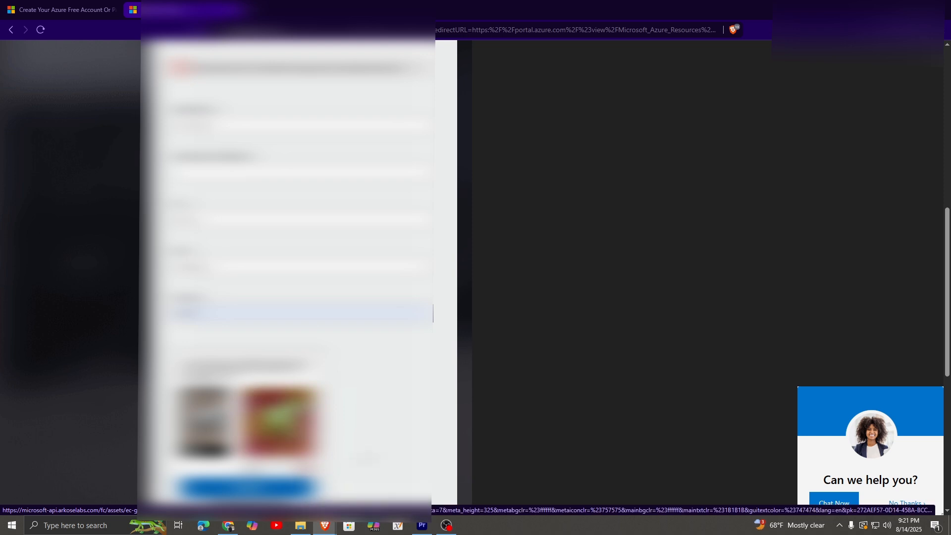
scroll(287, 277, up, 2)
scroll(288, 277, up, 5)
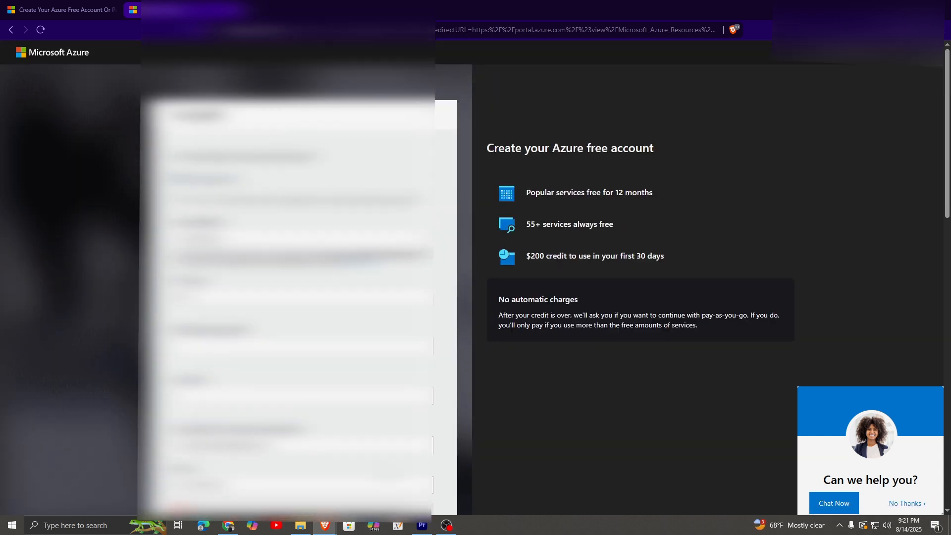
scroll(287, 278, down, 8)
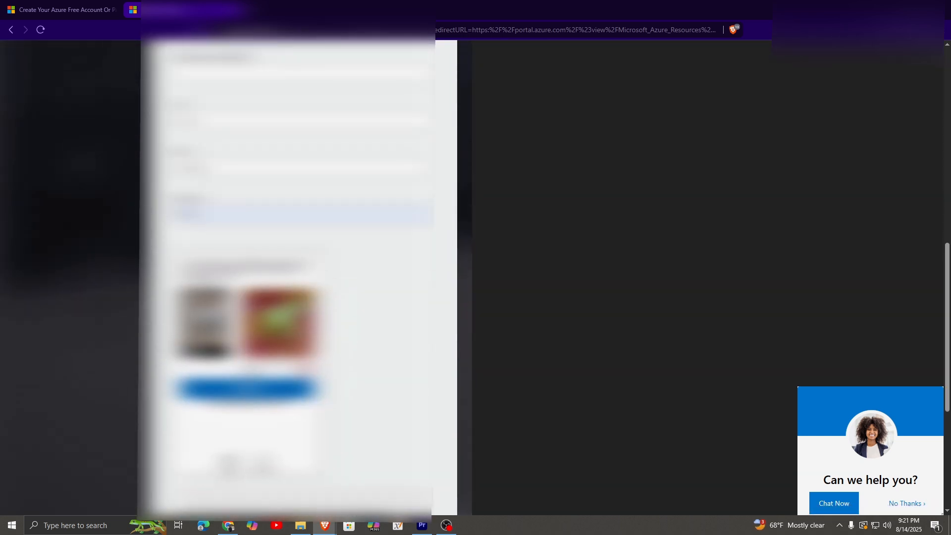
scroll(287, 277, down, 10)
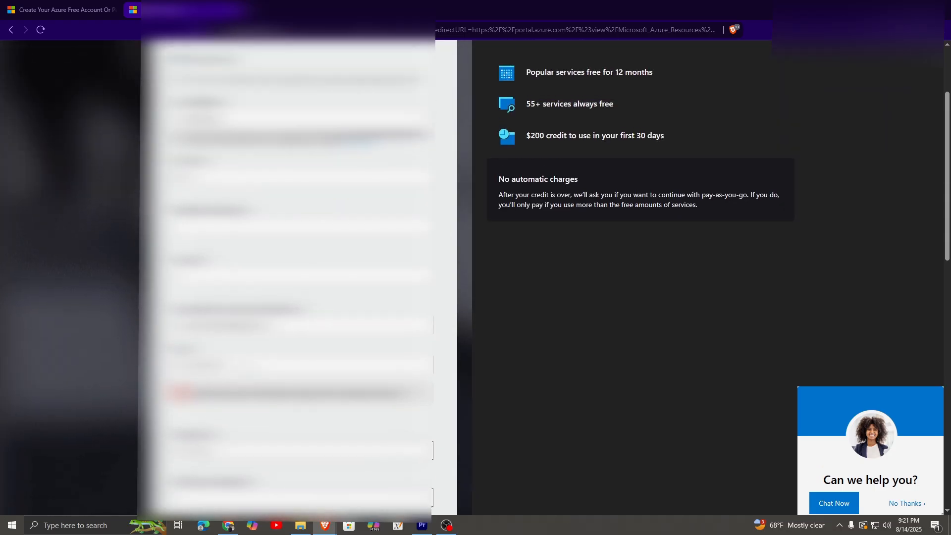
scroll(287, 277, up, 1)
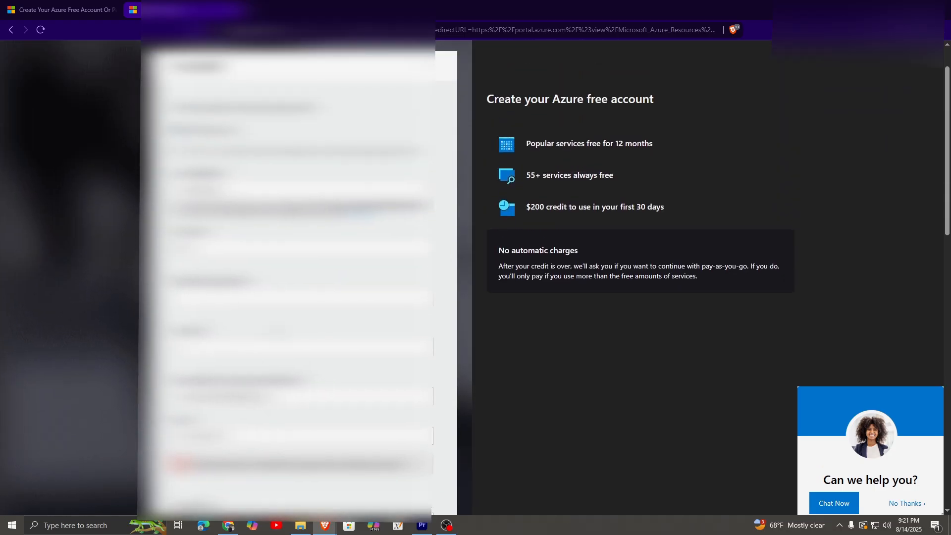
scroll(287, 277, down, 8)
scroll(288, 277, up, 9)
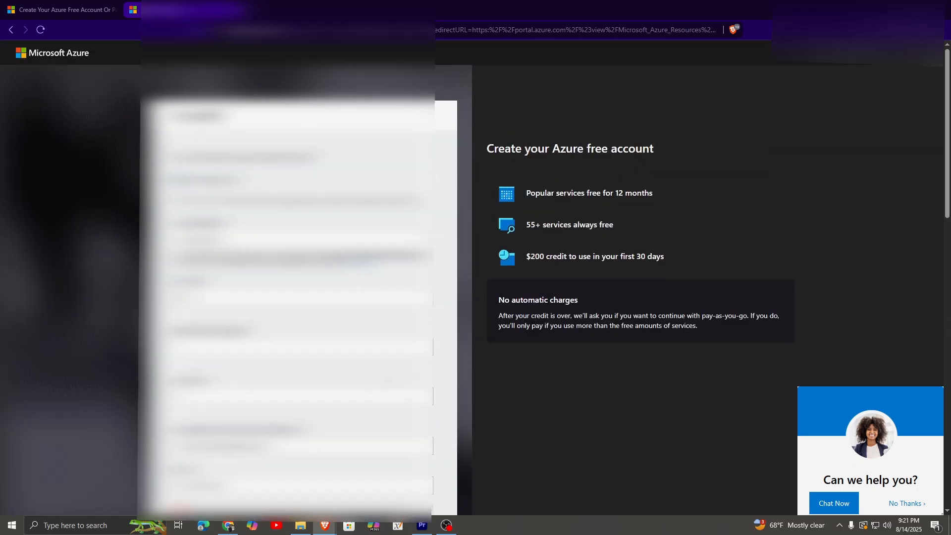
scroll(287, 277, down, 8)
scroll(287, 277, down, 8)
scroll(287, 277, up, 3)
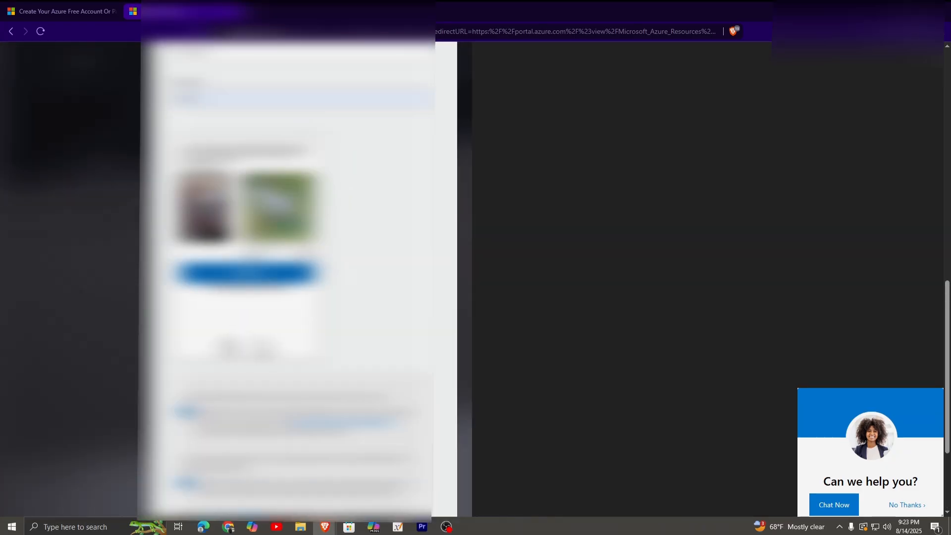
Step: Cycle the puzzle images twice and submit the verification answer
click(306, 251)
click(306, 251)
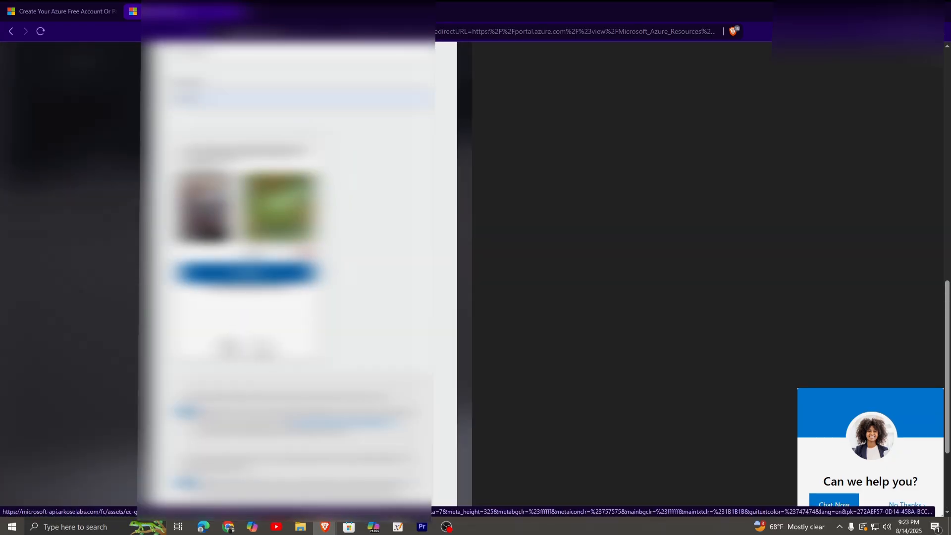
click(248, 273)
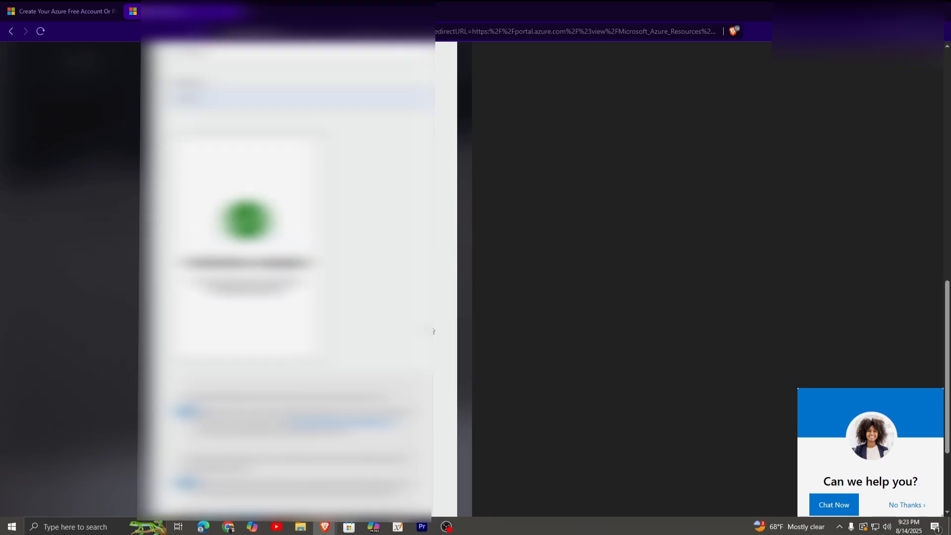
scroll(433, 331, down, 3)
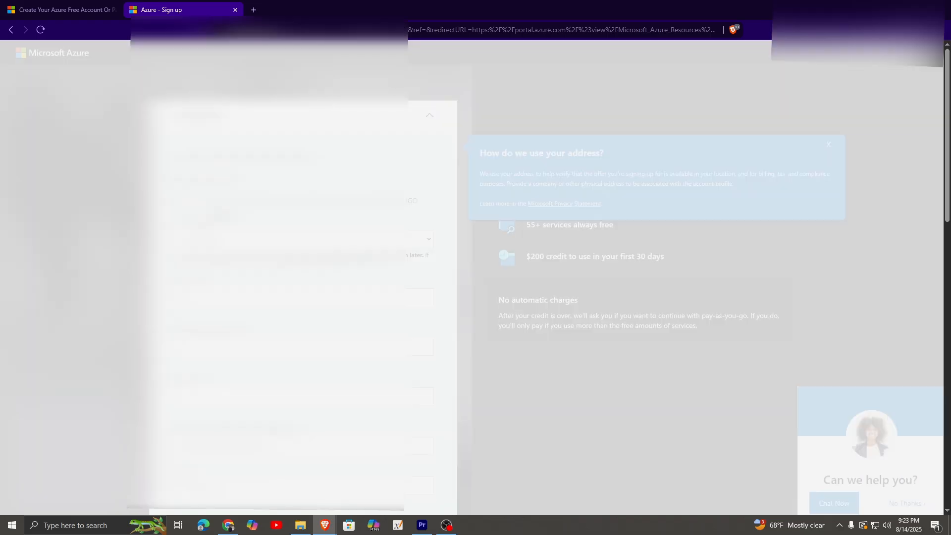
scroll(270, 298, down, 2)
scroll(270, 298, down, 10)
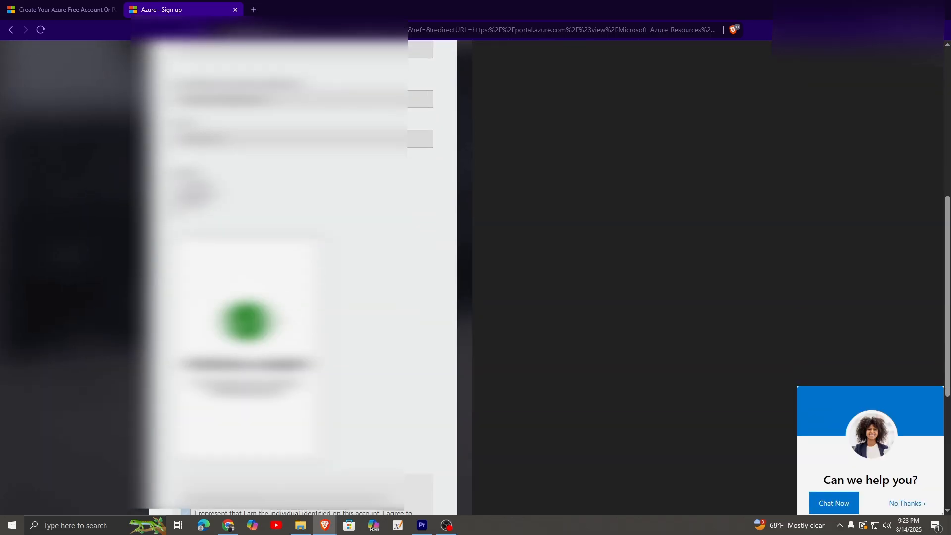
scroll(269, 298, up, 2)
scroll(270, 298, down, 2)
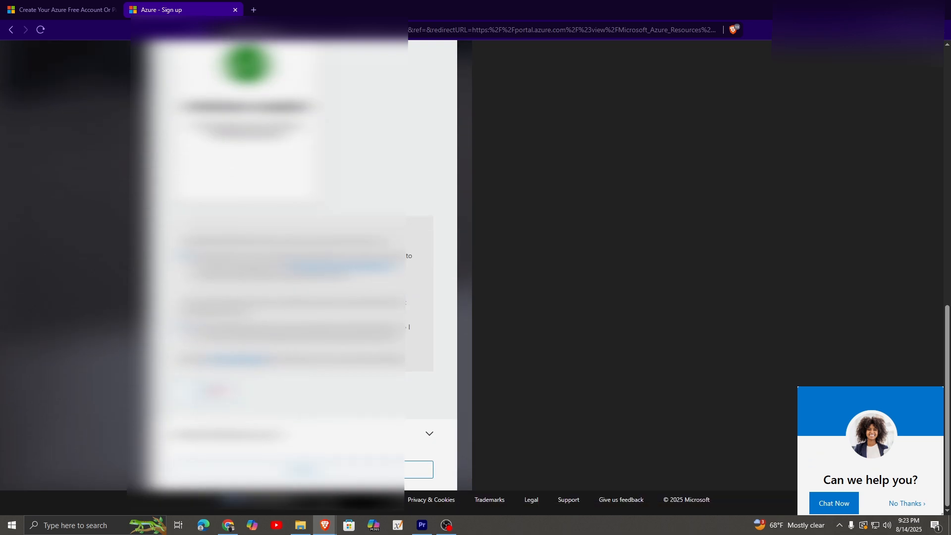
Step: Try the next form section and decline the 'Can we help you?' chat popup
click(438, 440)
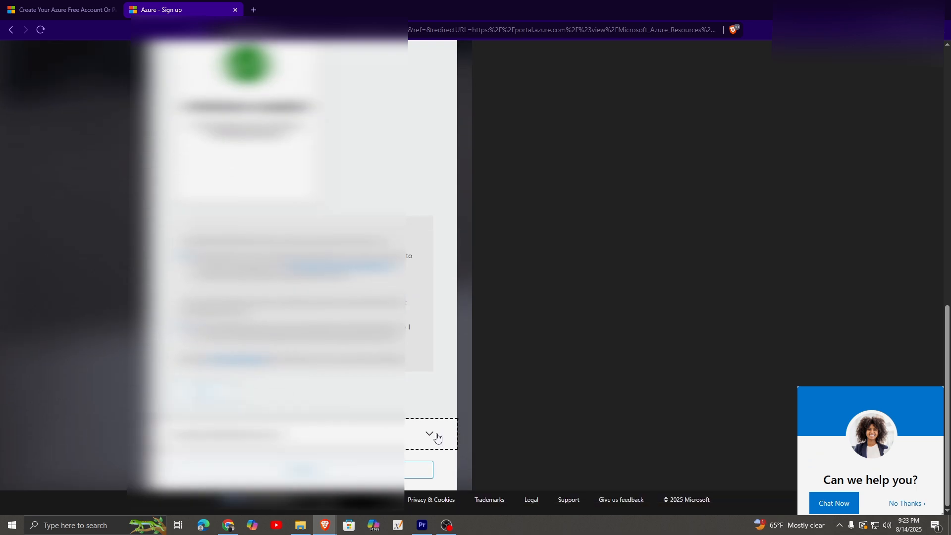
scroll(438, 433, up, 12)
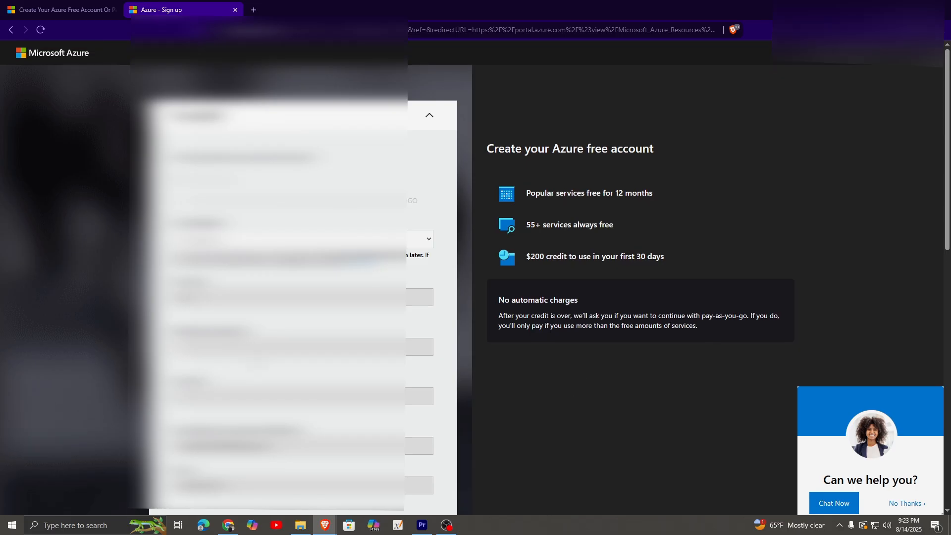
scroll(591, 383, down, 10)
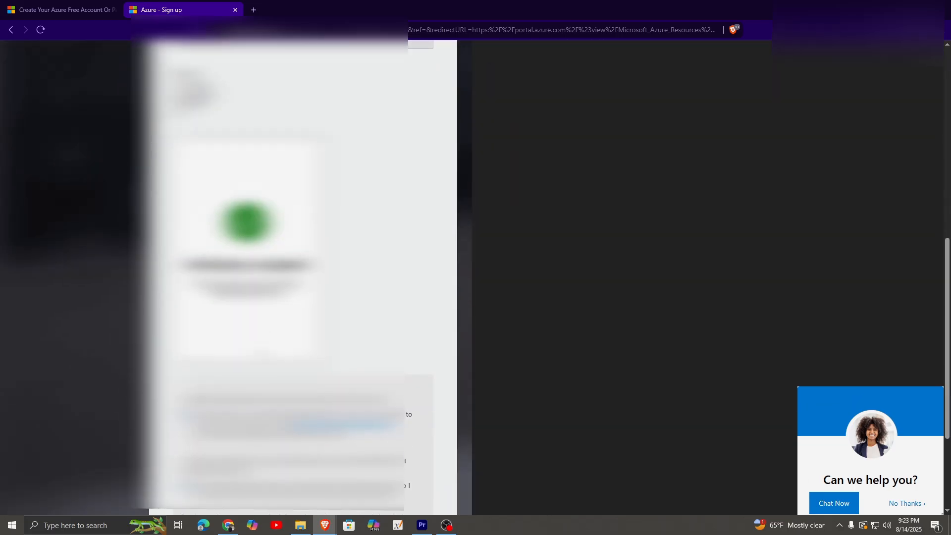
scroll(446, 334, down, 3)
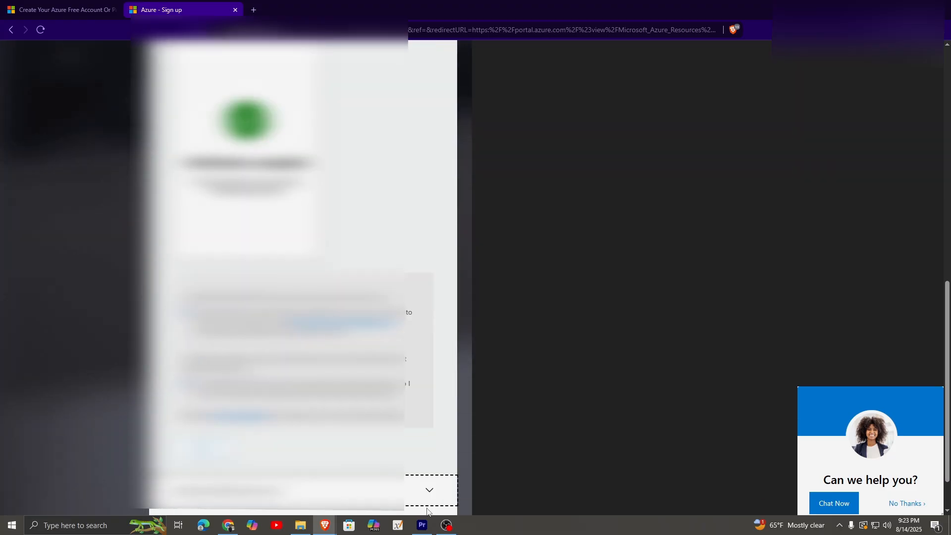
scroll(356, 468, up, 1)
scroll(363, 438, down, 1)
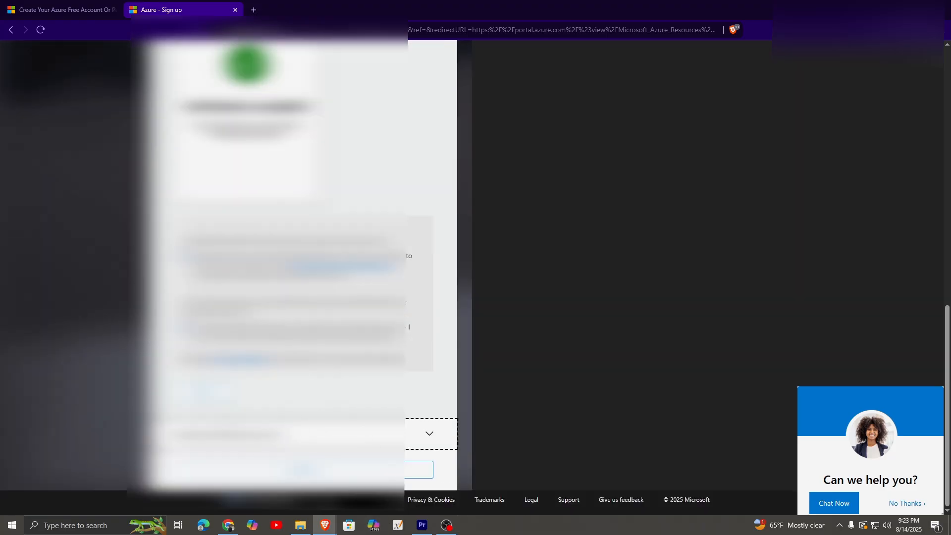
click(904, 503)
scroll(655, 399, up, 10)
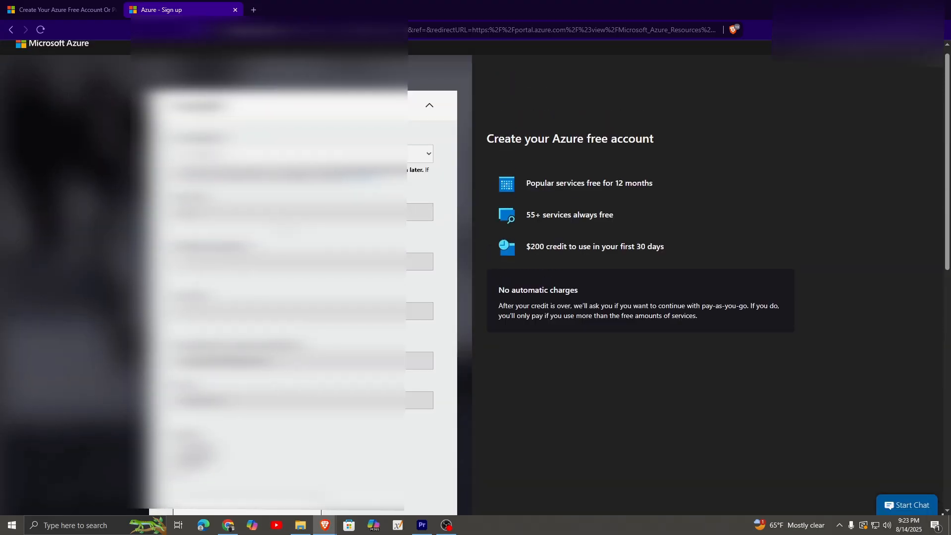
scroll(475, 277, down, 6)
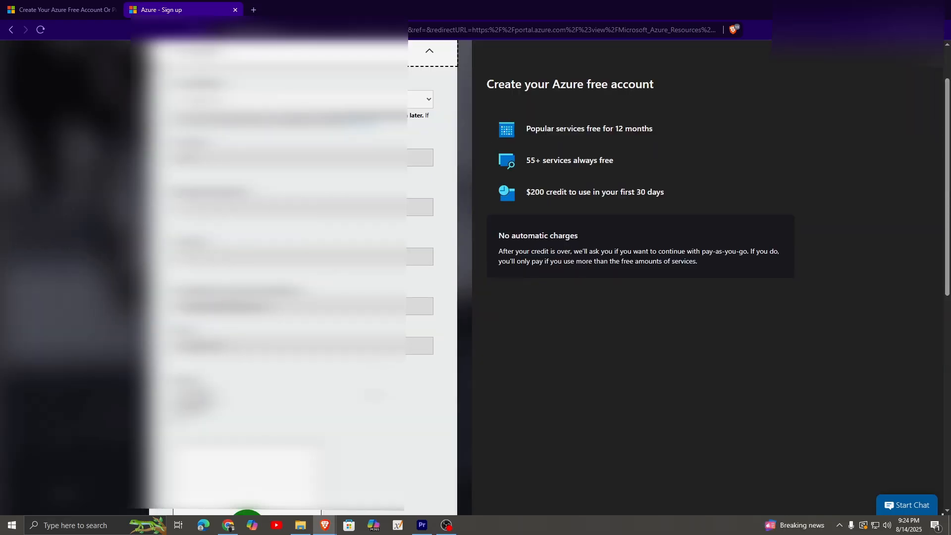
scroll(461, 299, down, 7)
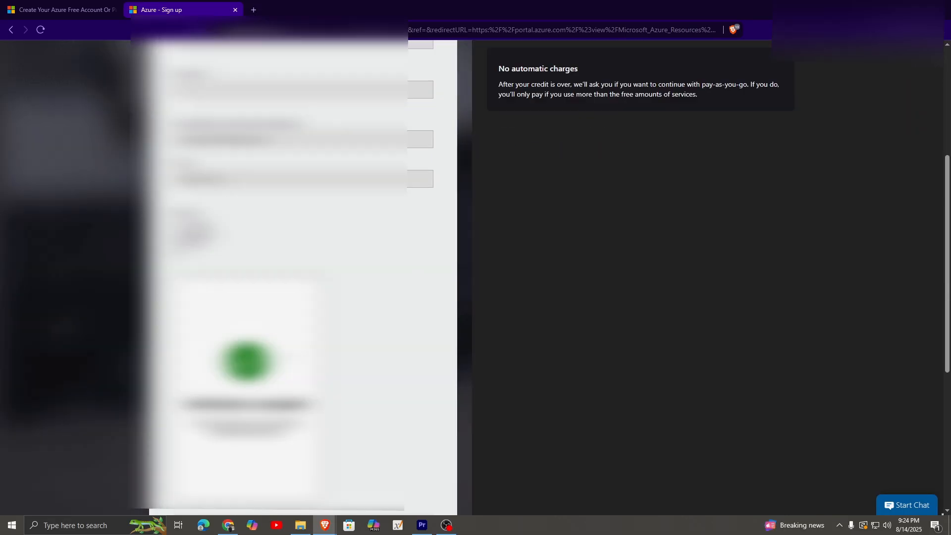
scroll(292, 277, down, 2)
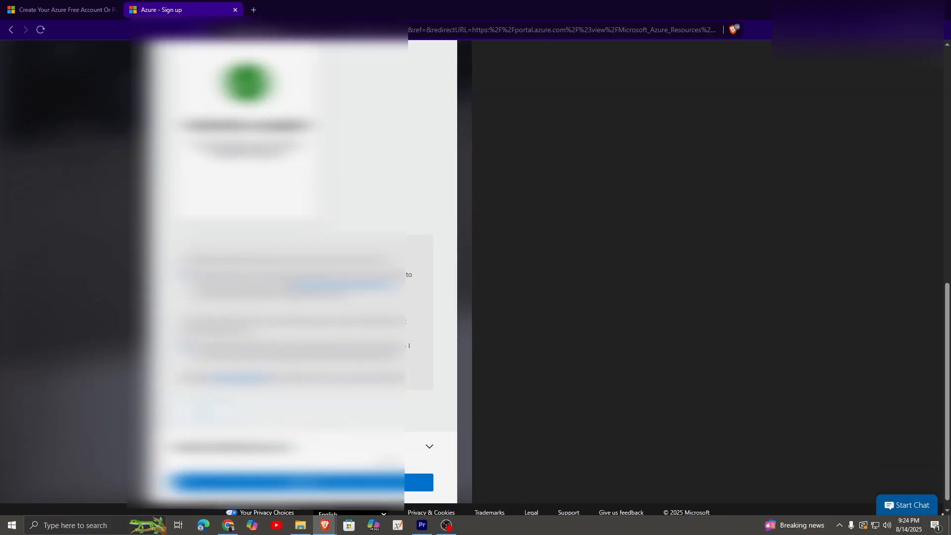
Step: Expand the identity verification by card section and scroll through its card fields
click(417, 449)
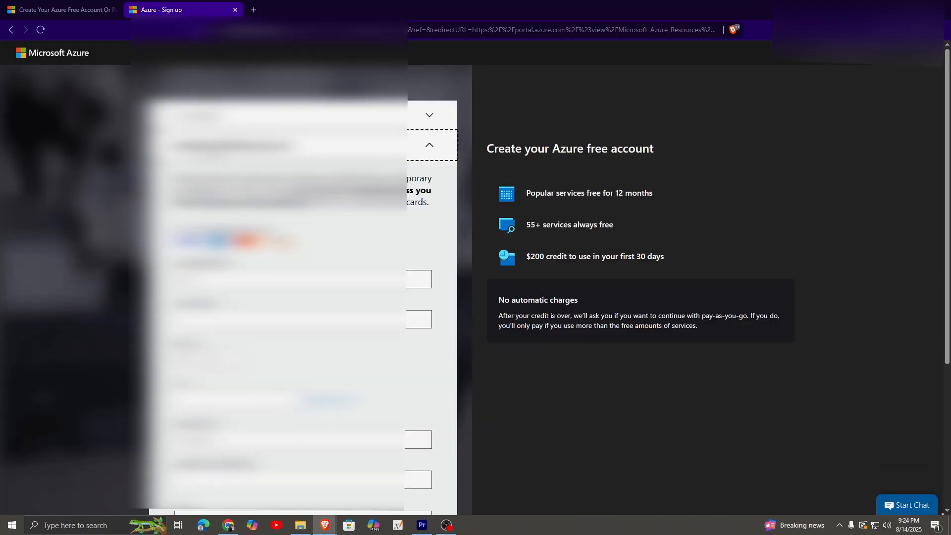
scroll(638, 277, down, 3)
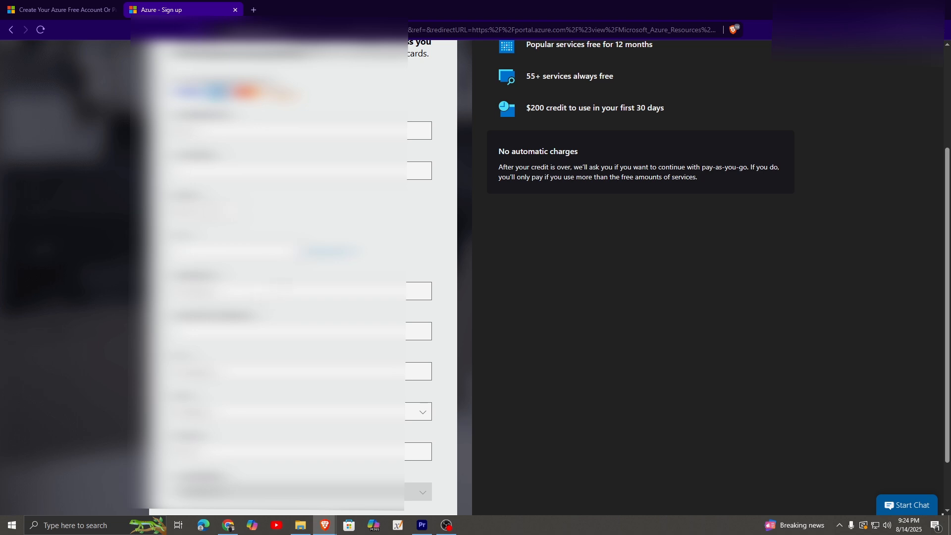
scroll(639, 277, up, 1)
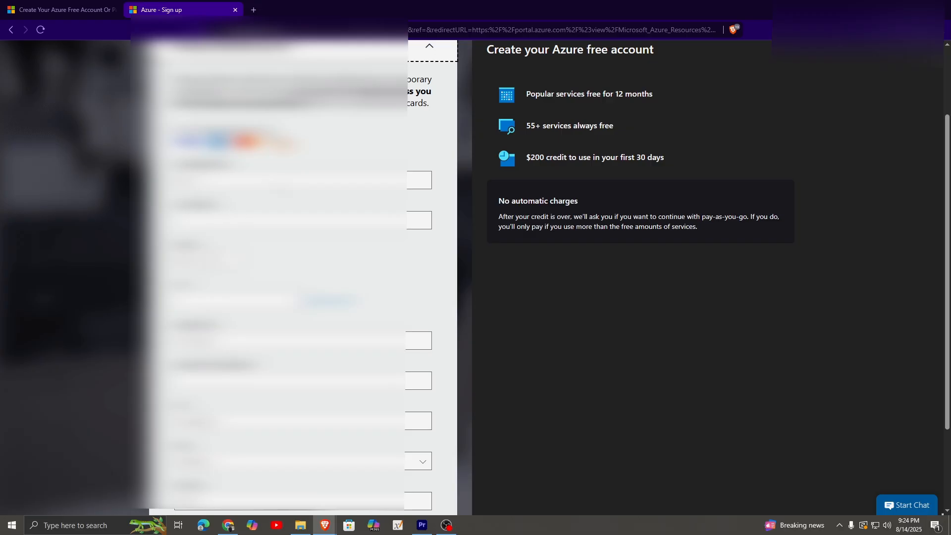
scroll(638, 277, down, 2)
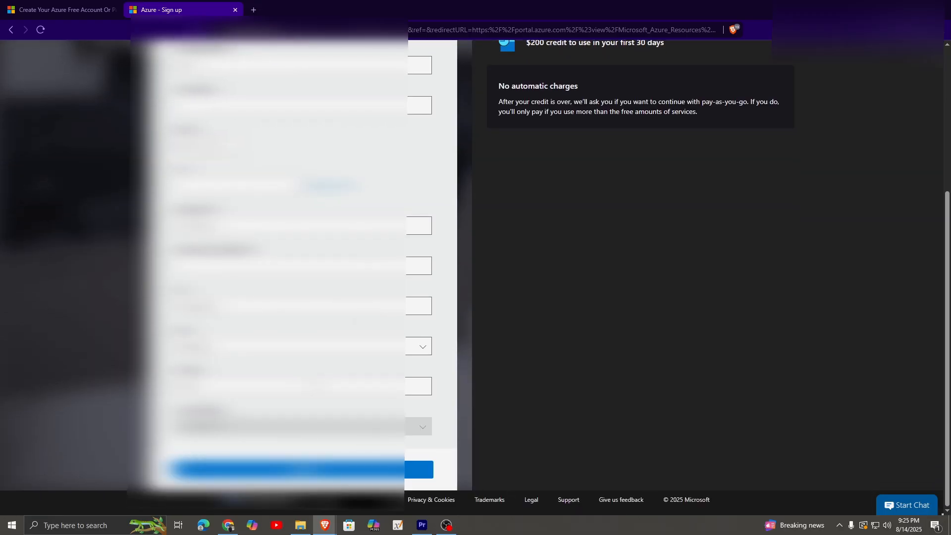
scroll(638, 277, up, 2)
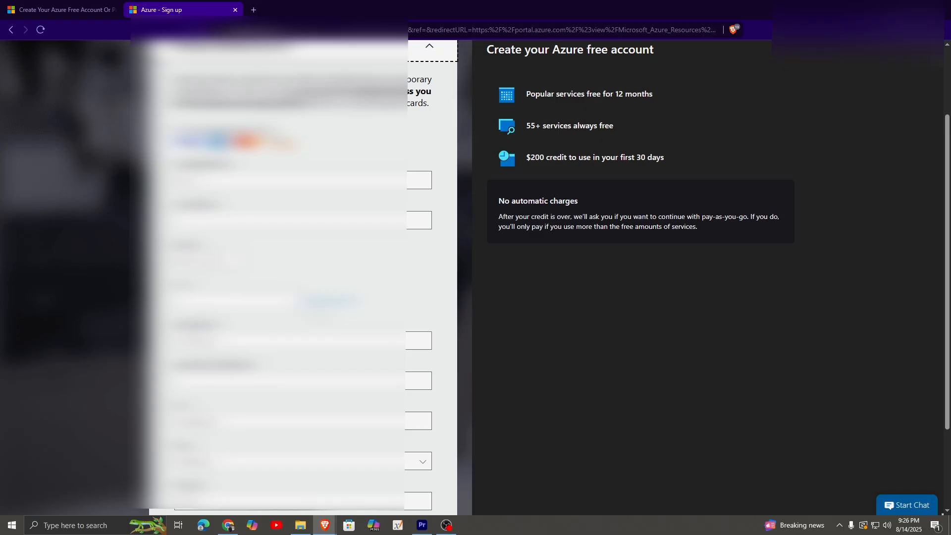
scroll(695, 96, up, 2)
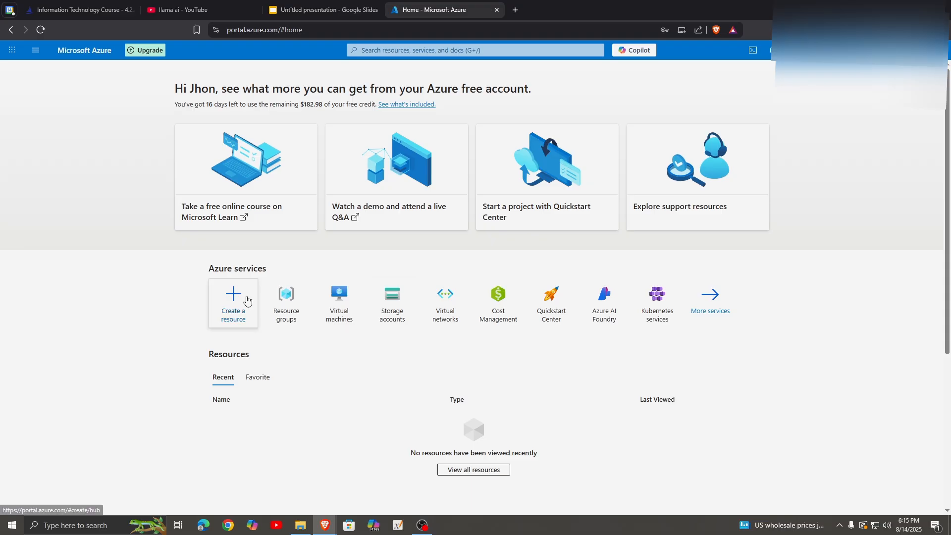
Step: Open Resource groups from the home page and begin creating a new group
click(294, 317)
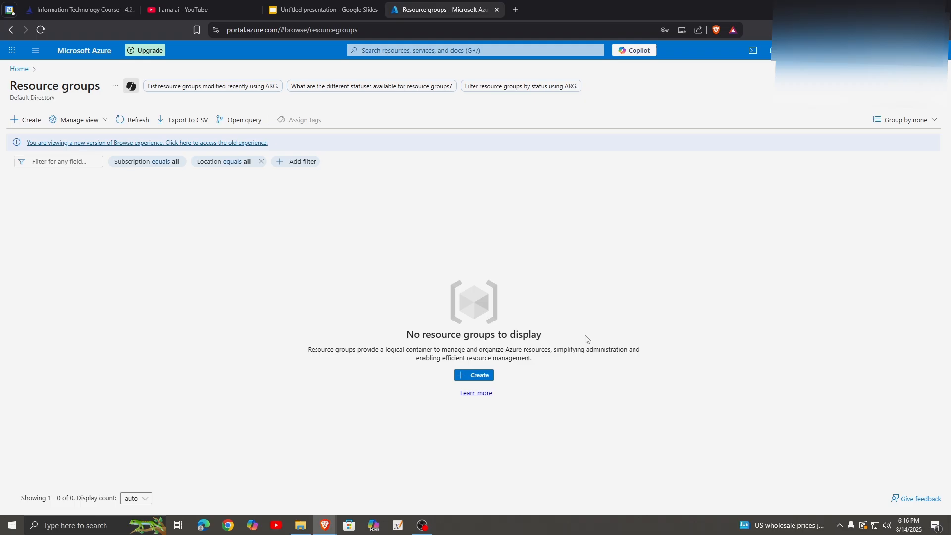
click(470, 377)
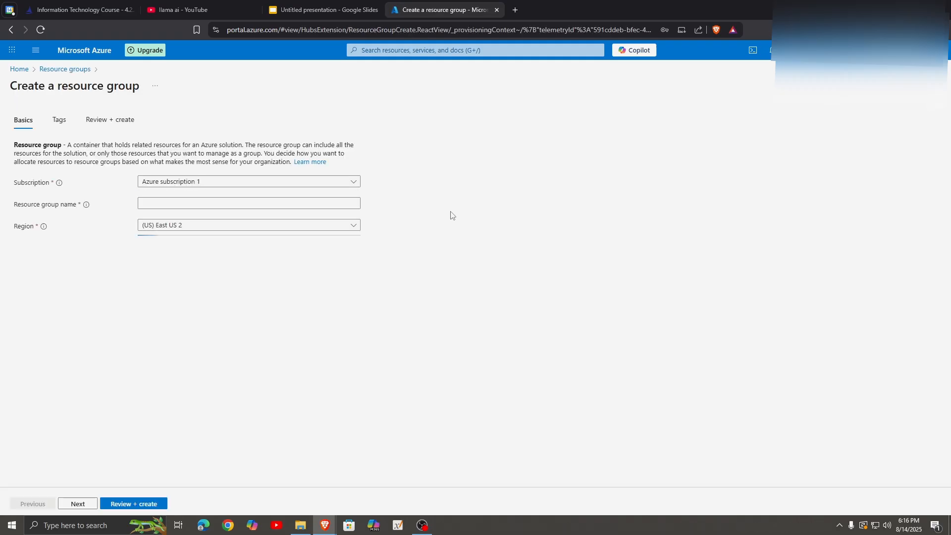
Step: Name the resource group MYVM01 in Azure subscription 1, (US) East US 2, and review + create it
click(171, 182)
click(405, 136)
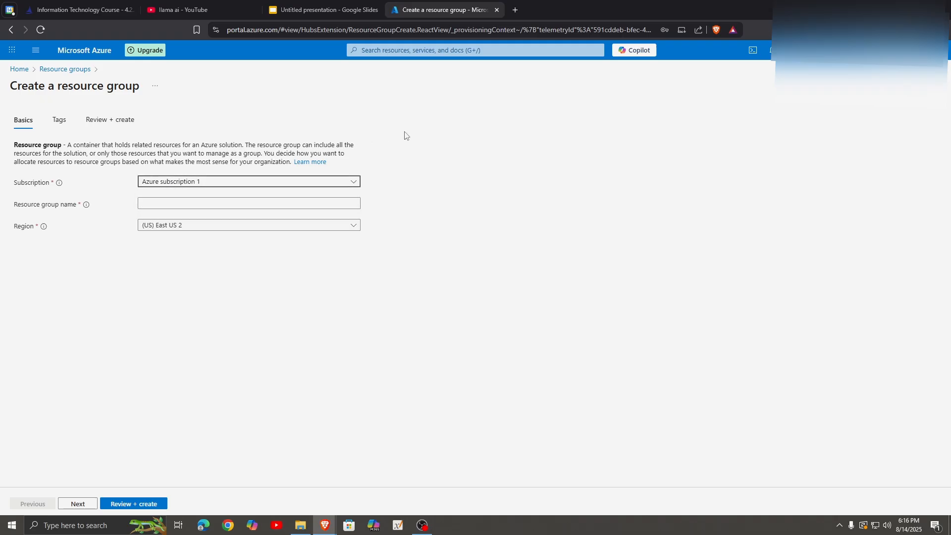
click(192, 203)
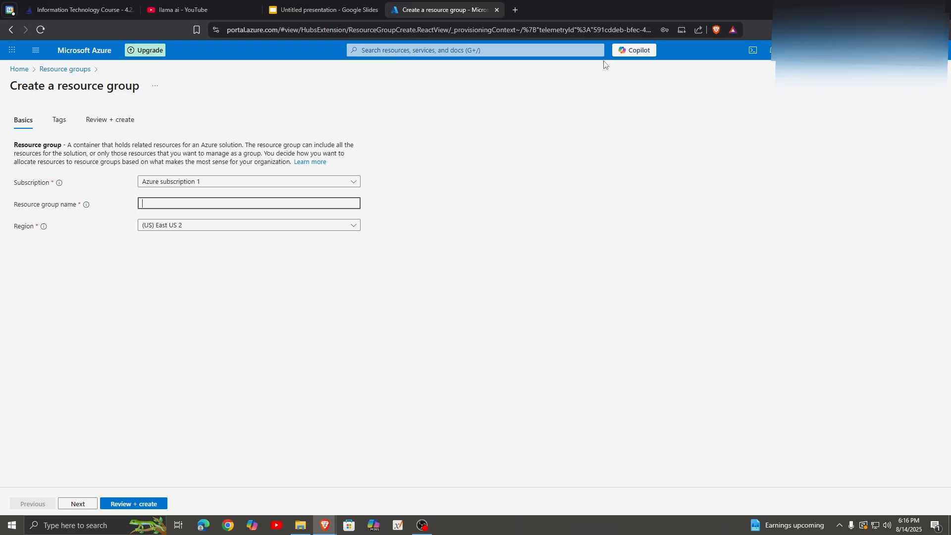
text(V)
key(BackSpace)
text(MYVM01)
click(461, 276)
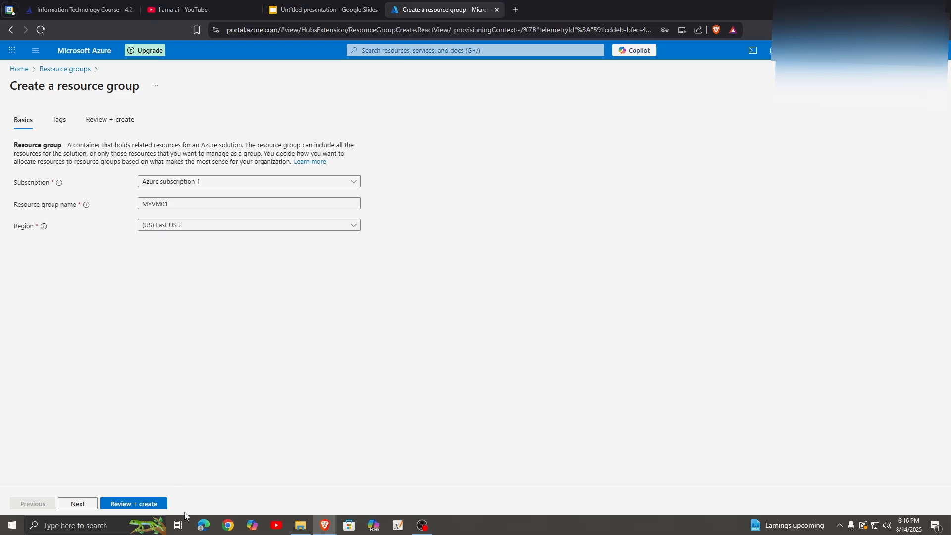
click(141, 505)
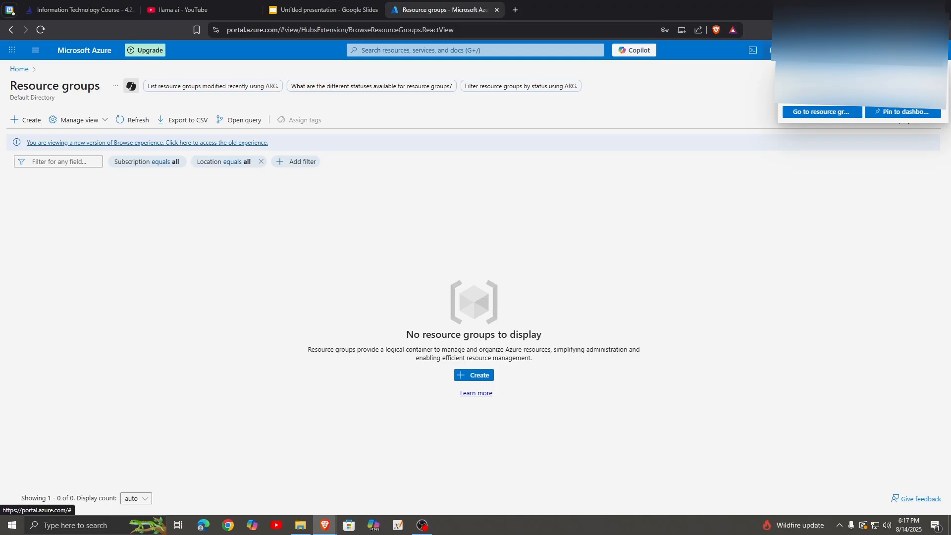
Step: Check notifications, reopen the Resource groups list showing only MYVM01, then open search history
click(771, 50)
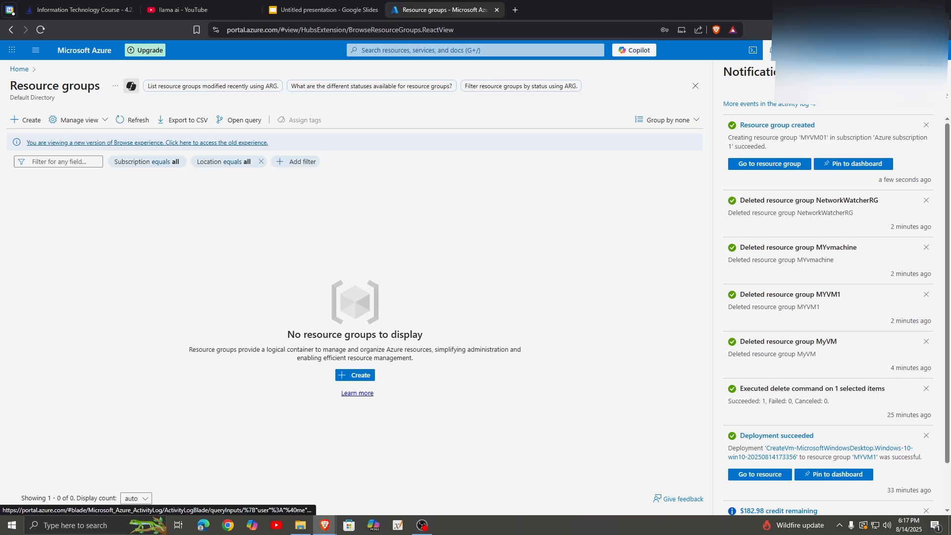
click(937, 72)
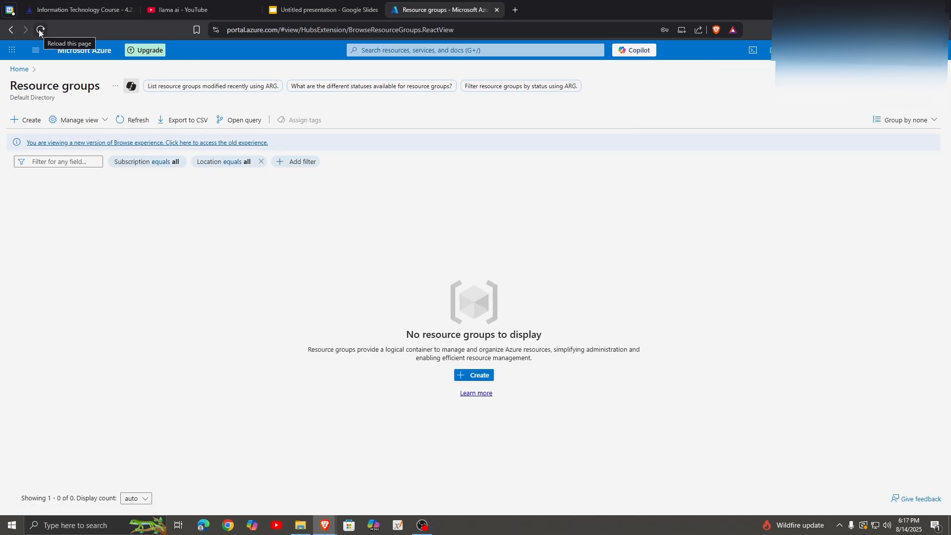
click(393, 50)
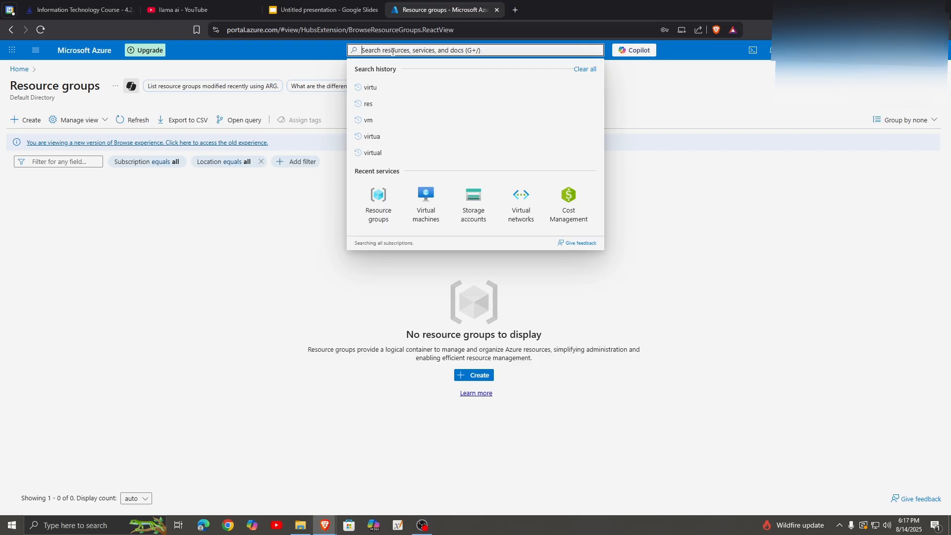
click(378, 211)
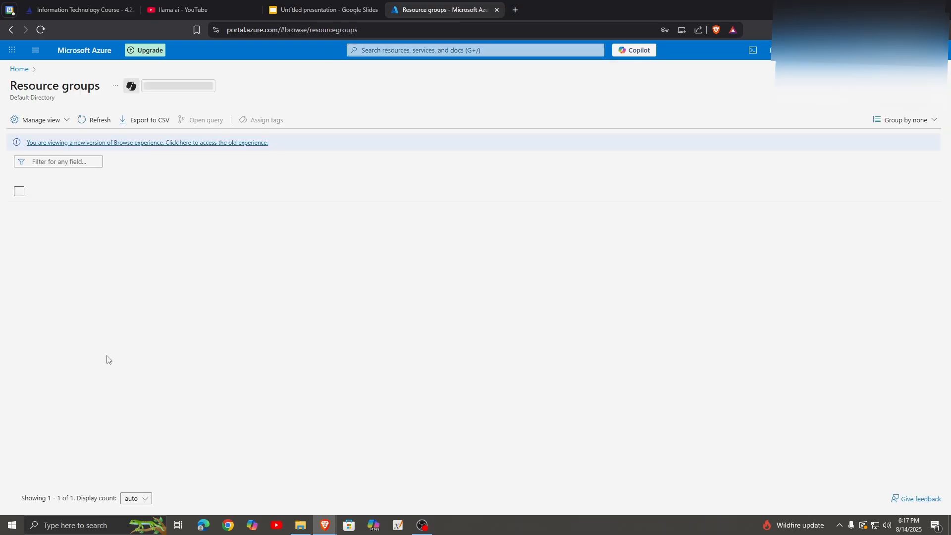
click(353, 50)
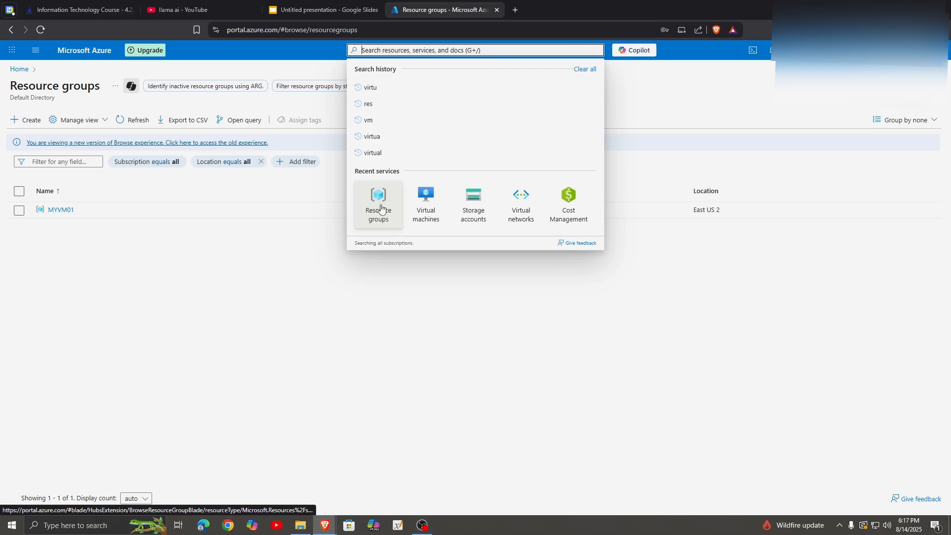
click(379, 208)
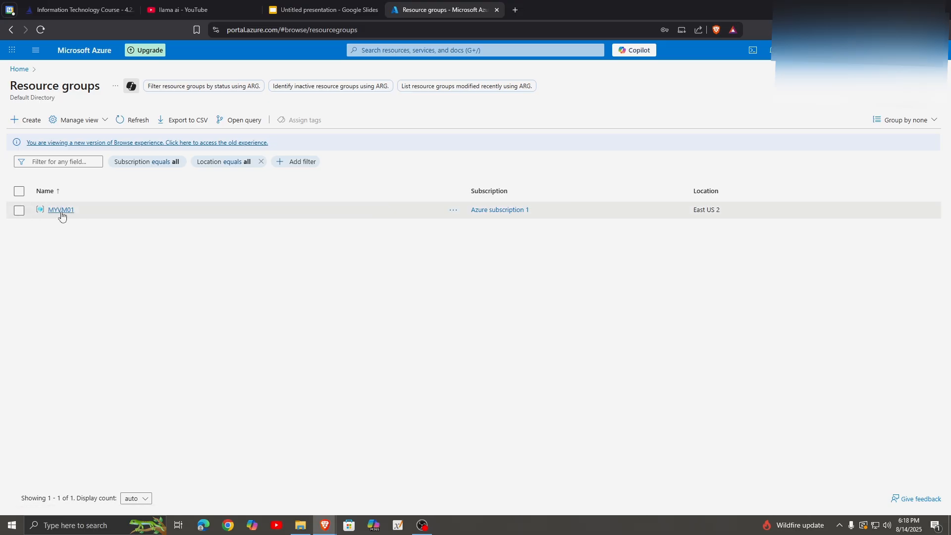
click(462, 50)
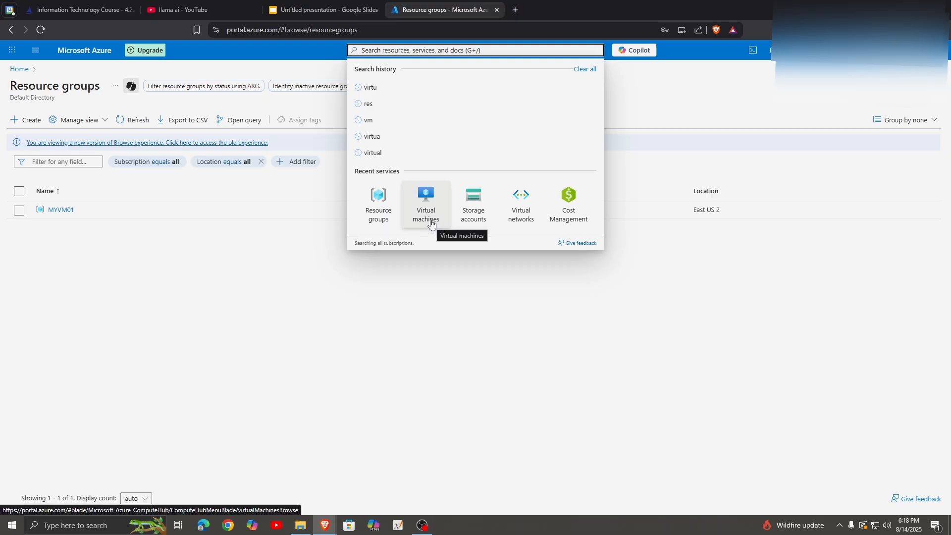
Step: Open the empty Virtual machines list and choose Create > Virtual machine
click(429, 220)
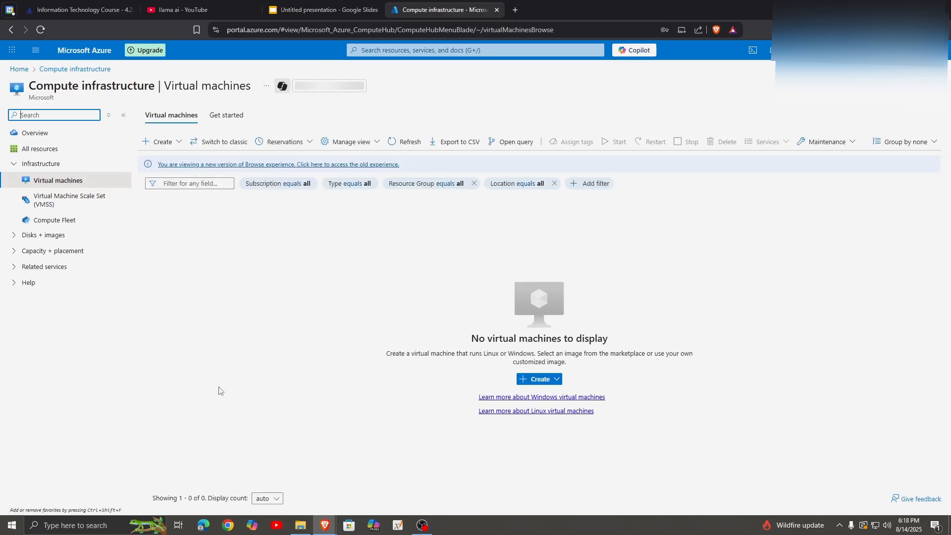
click(546, 384)
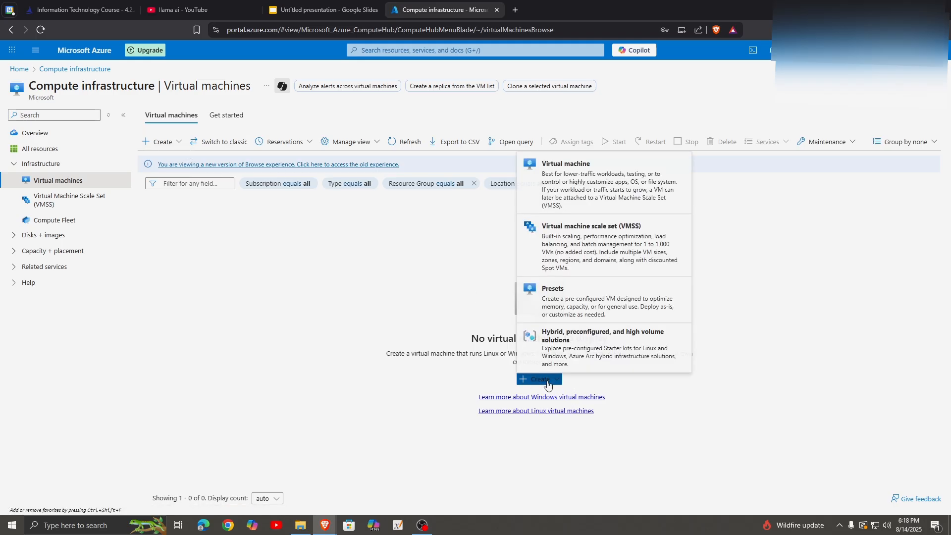
click(365, 318)
click(158, 145)
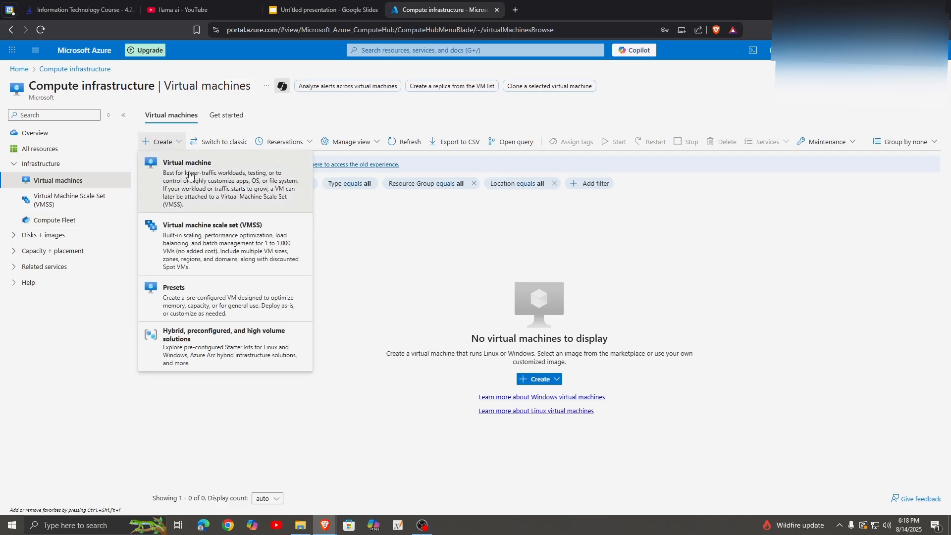
click(190, 175)
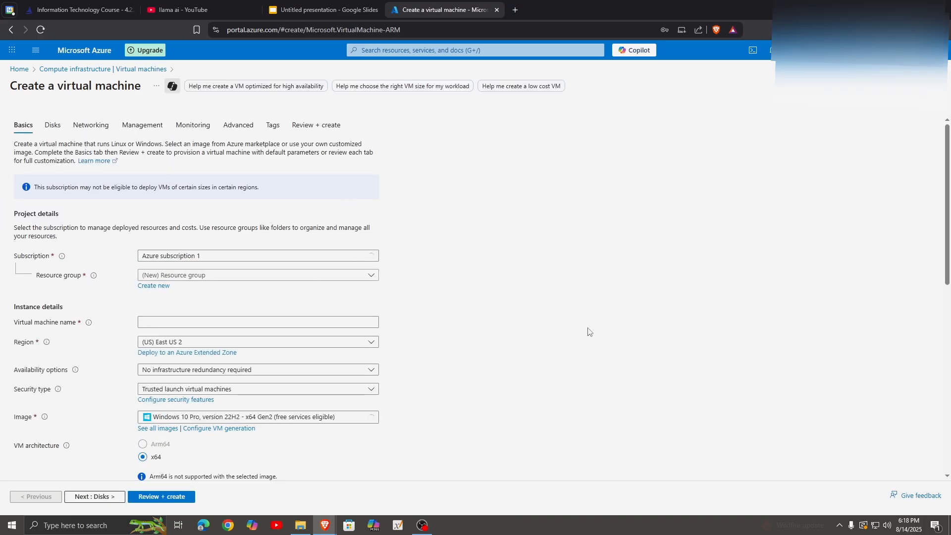
Step: Select MYVM01 as the virtual machine's resource group
scroll(588, 332, down, 1)
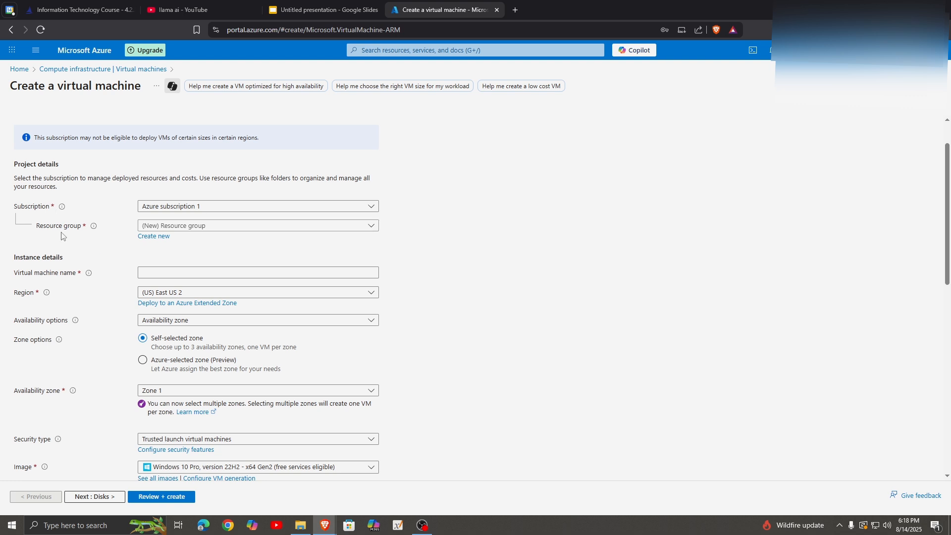
click(230, 230)
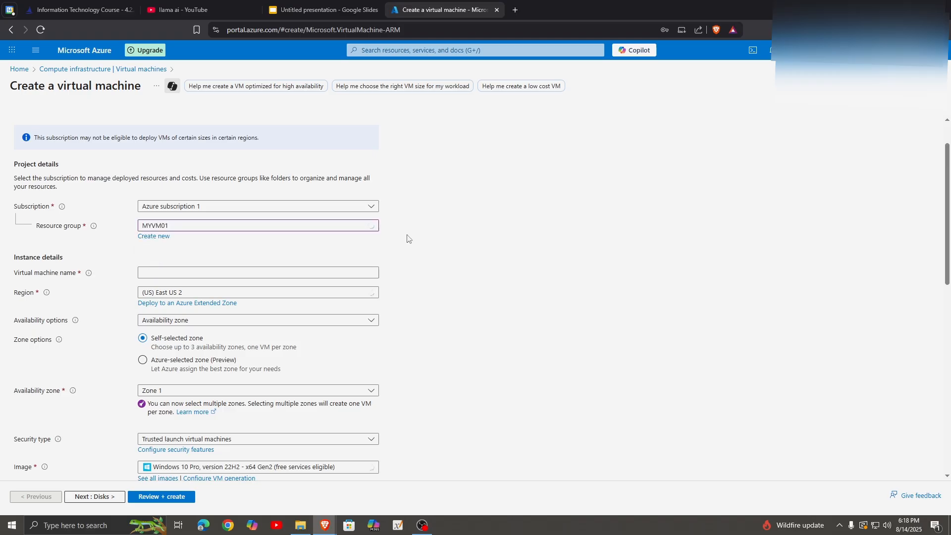
click(376, 227)
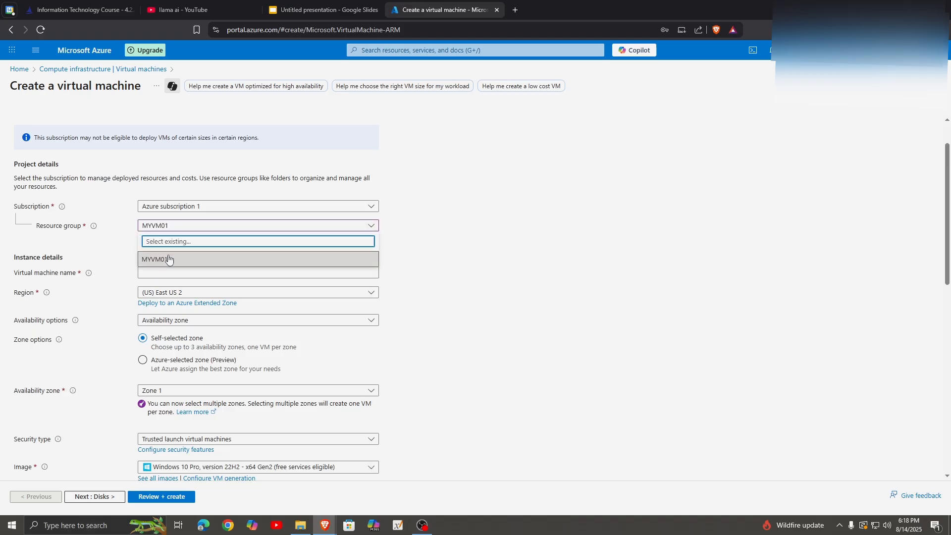
click(580, 216)
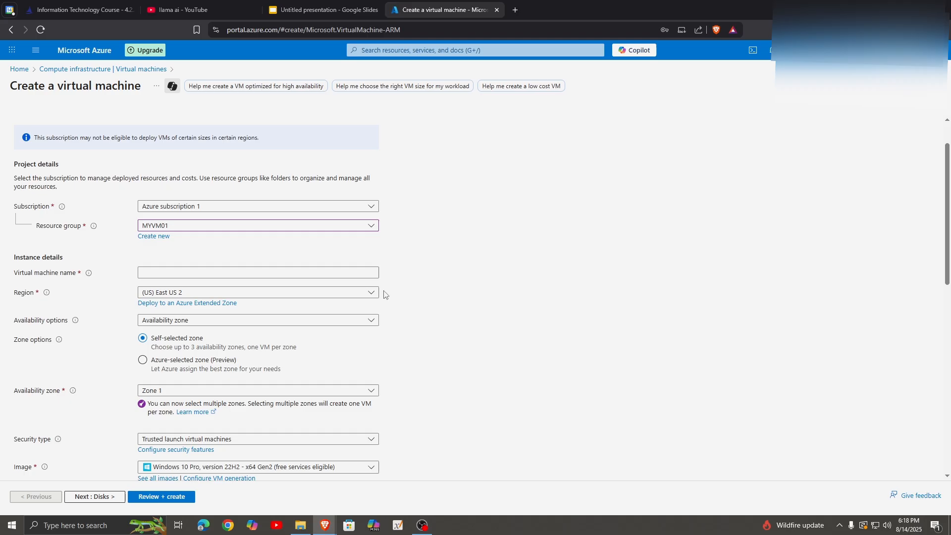
Step: Enter VMTEST as the virtual machine name
click(162, 271)
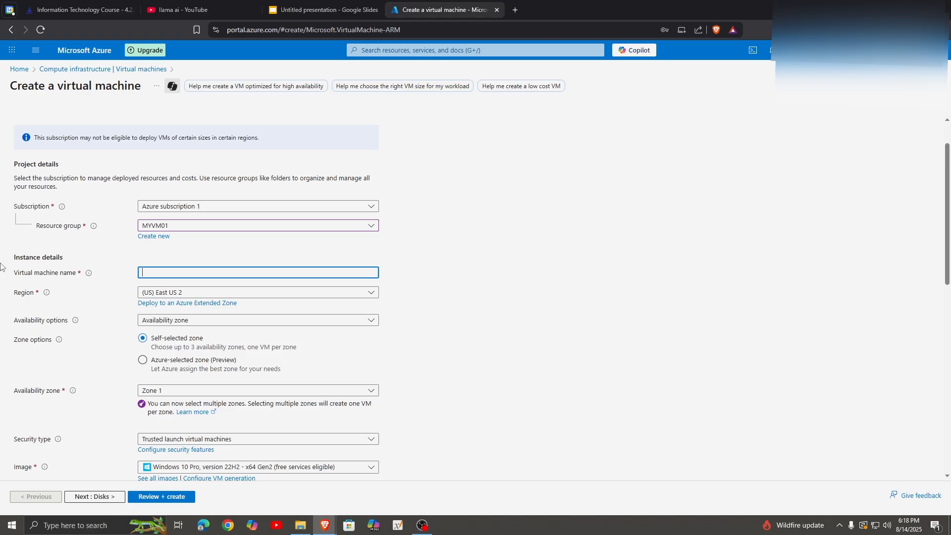
text(VMTEST)
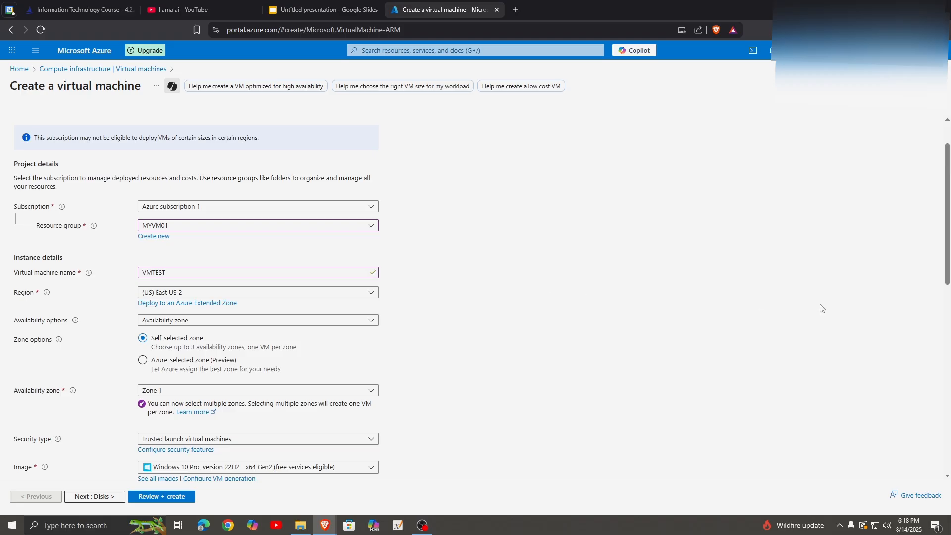
scroll(666, 292, down, 3)
scroll(670, 296, down, 1)
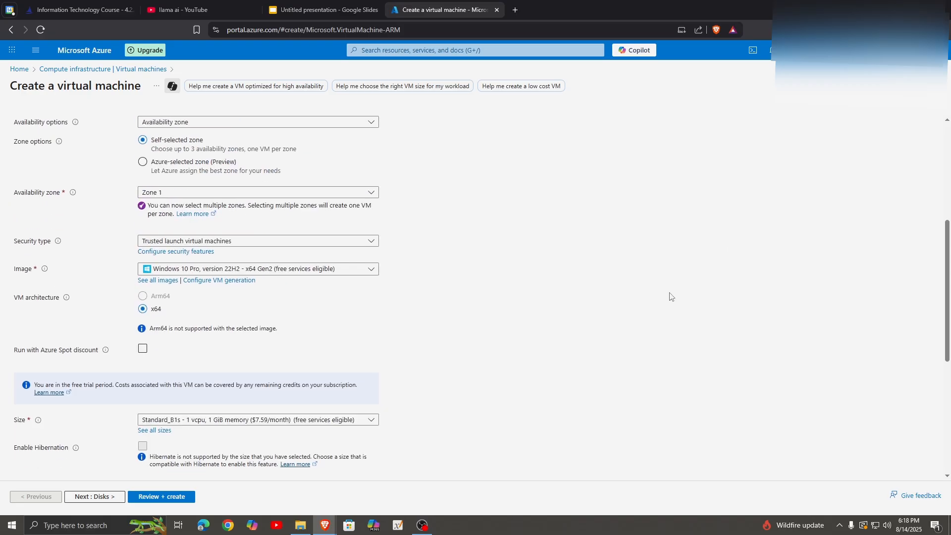
scroll(673, 298, up, 2)
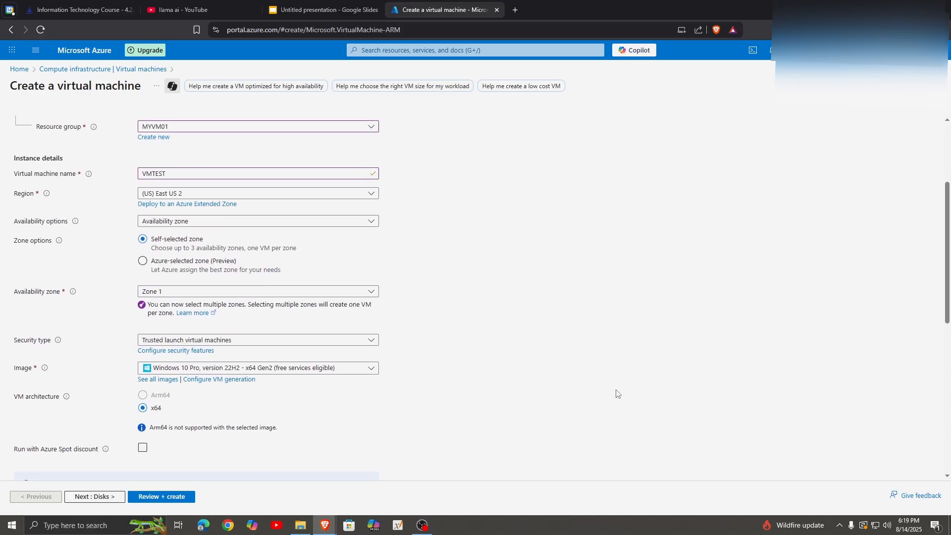
scroll(630, 371, down, 1)
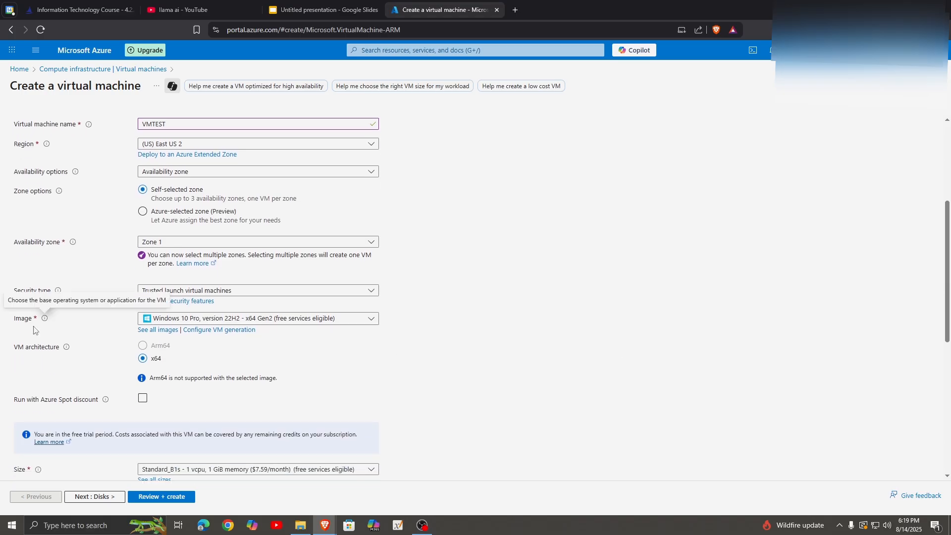
click(202, 320)
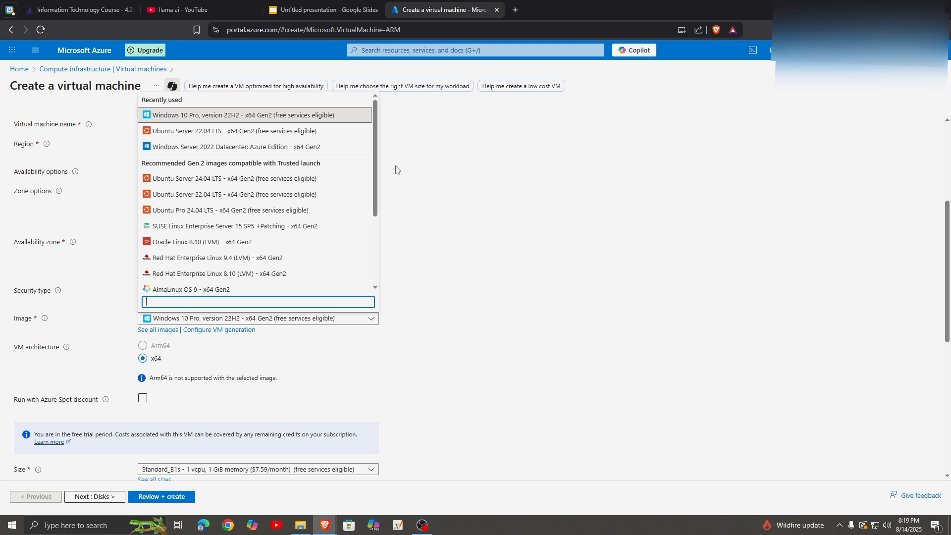
scroll(300, 269, down, 1)
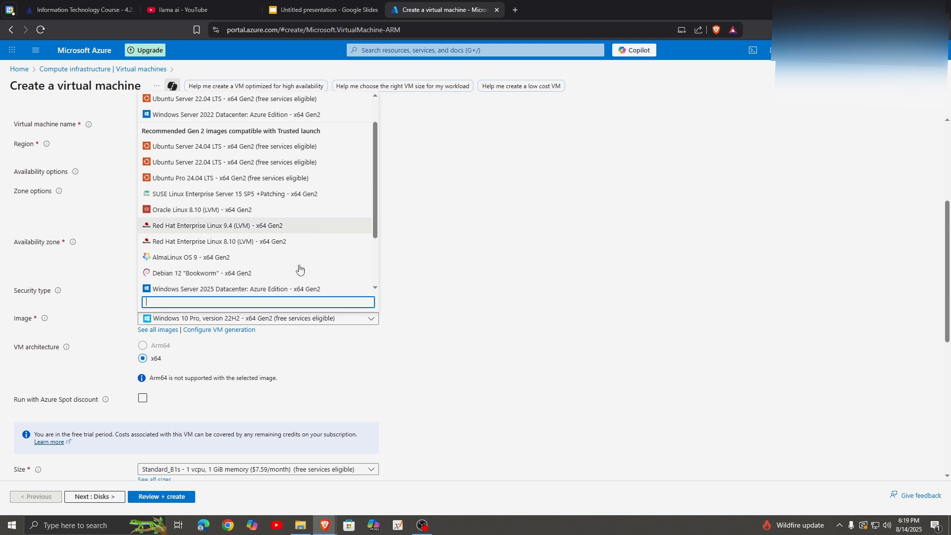
scroll(299, 270, down, 3)
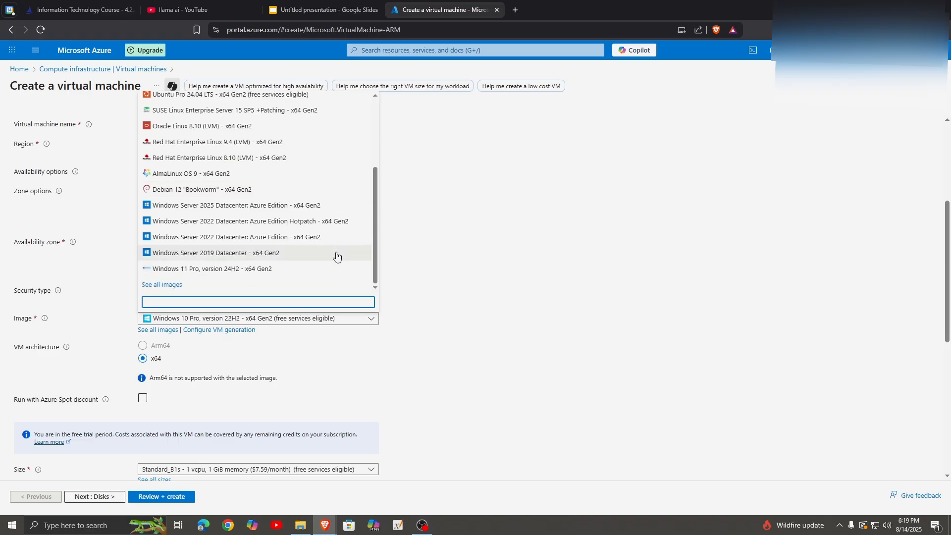
scroll(307, 254, up, 5)
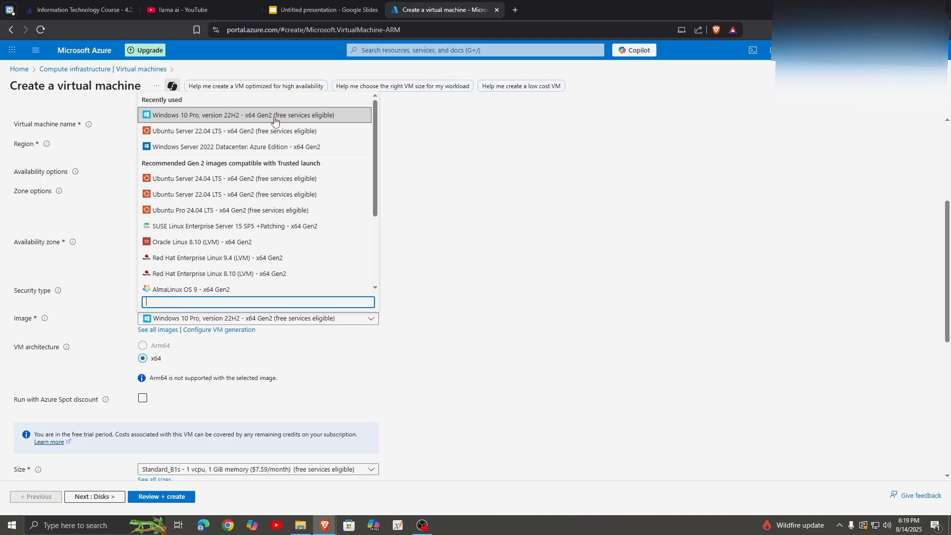
click(325, 119)
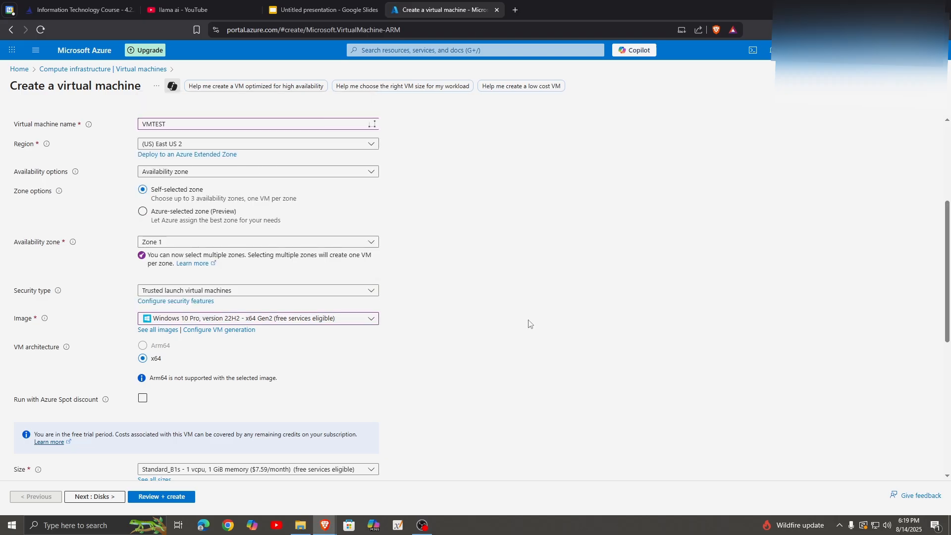
scroll(651, 403, up, 4)
scroll(651, 404, down, 4)
click(344, 321)
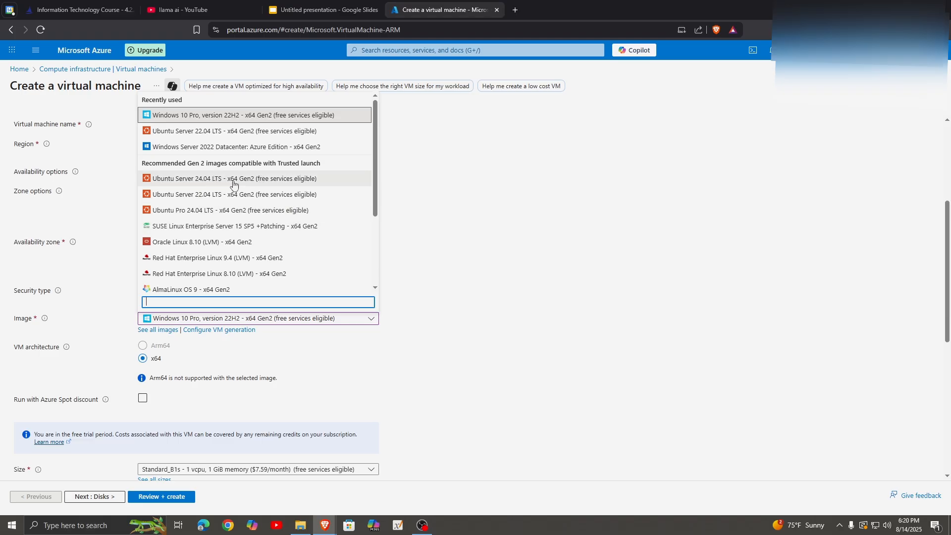
click(395, 254)
scroll(535, 297, up, 1)
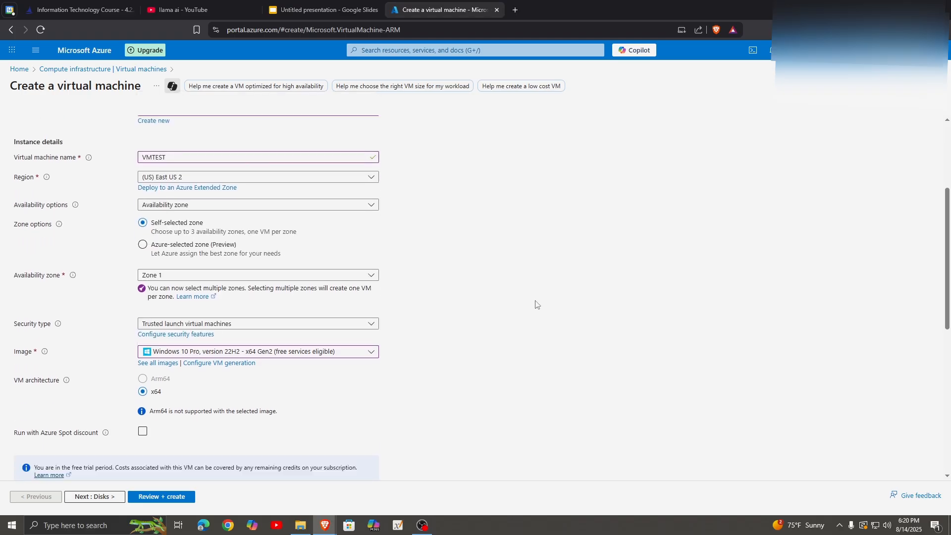
scroll(536, 303, down, 5)
scroll(536, 304, up, 4)
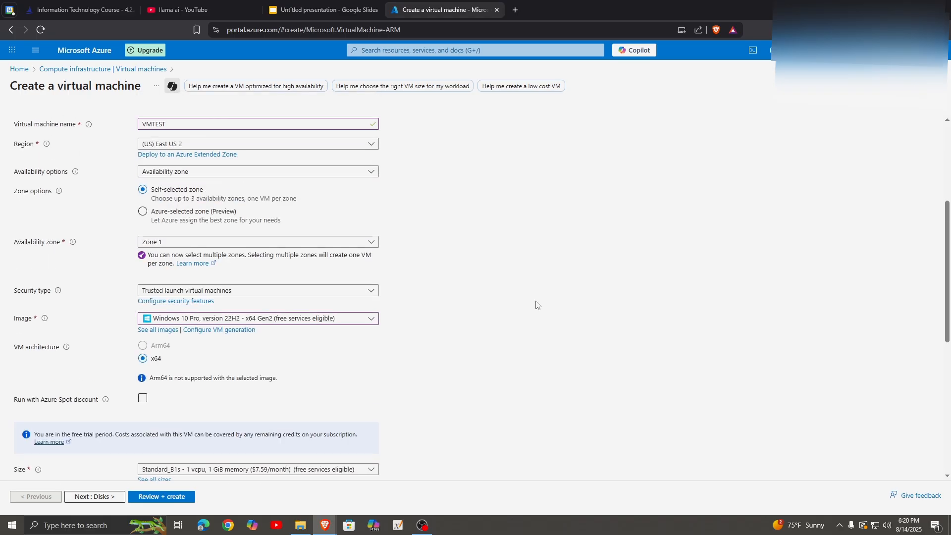
Step: Pick Standard_D2s_v3 (2 vCPUs, 8 GiB) as the VM size after briefly trying Standard_B1s
scroll(536, 304, down, 3)
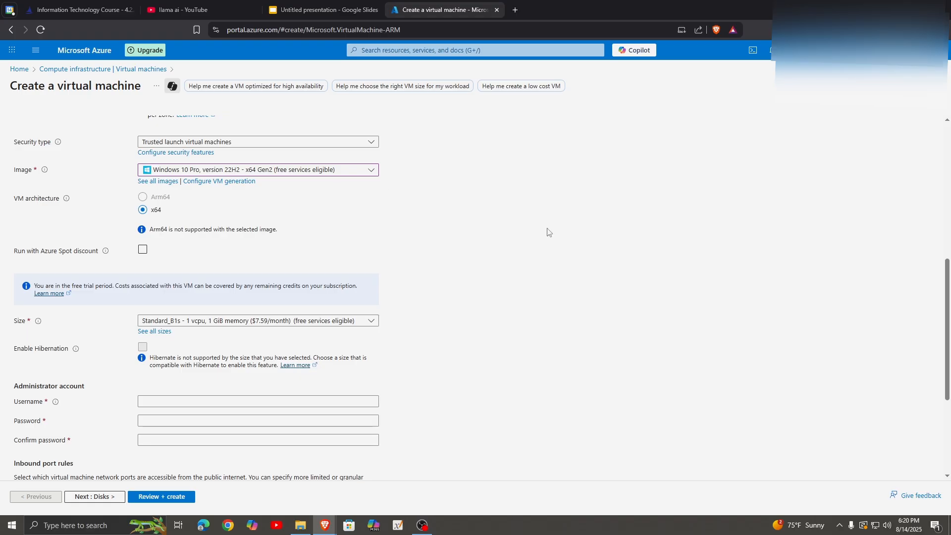
scroll(589, 255, down, 1)
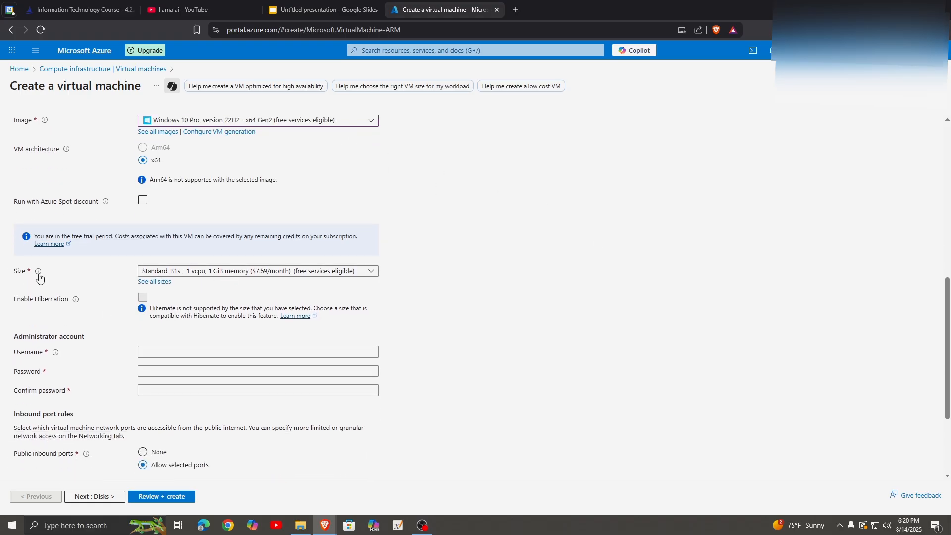
mouse_move(37, 274)
click(214, 273)
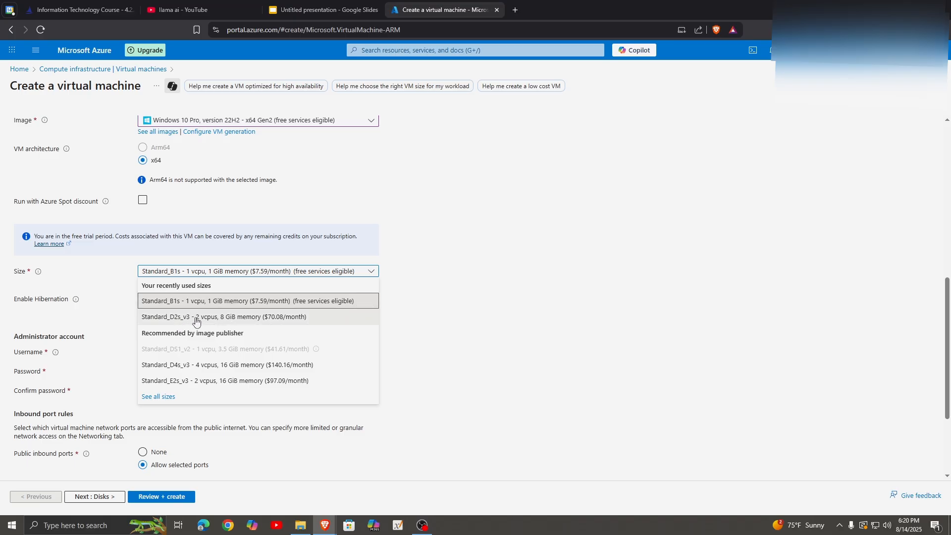
click(226, 323)
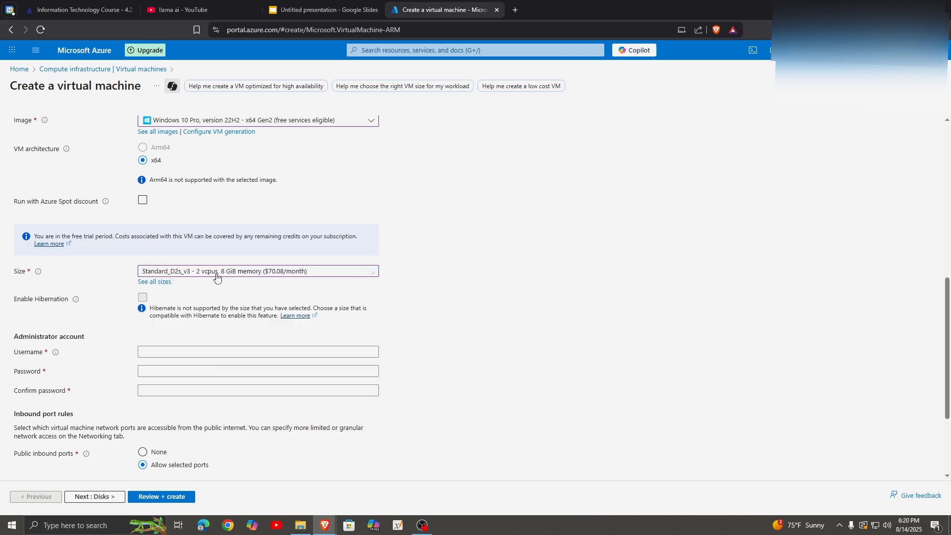
click(214, 276)
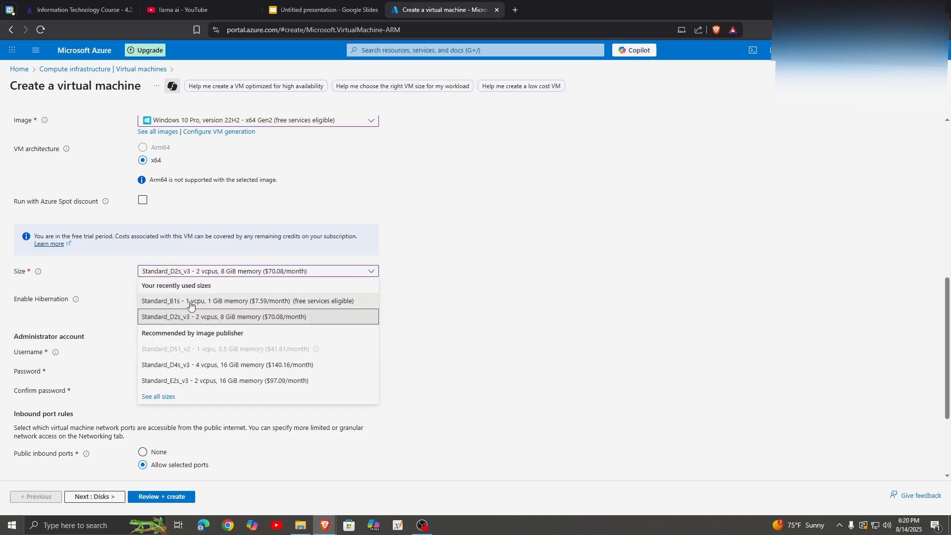
click(220, 304)
click(223, 276)
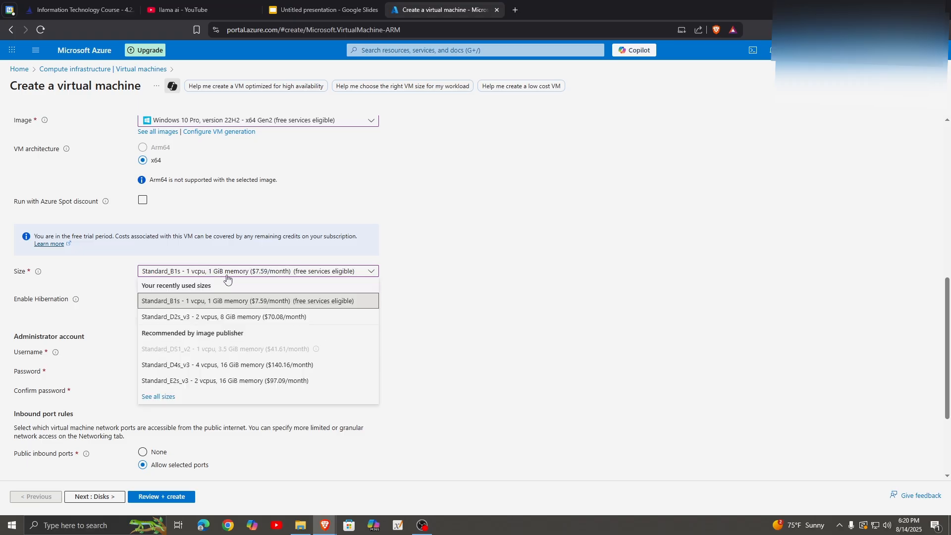
click(236, 319)
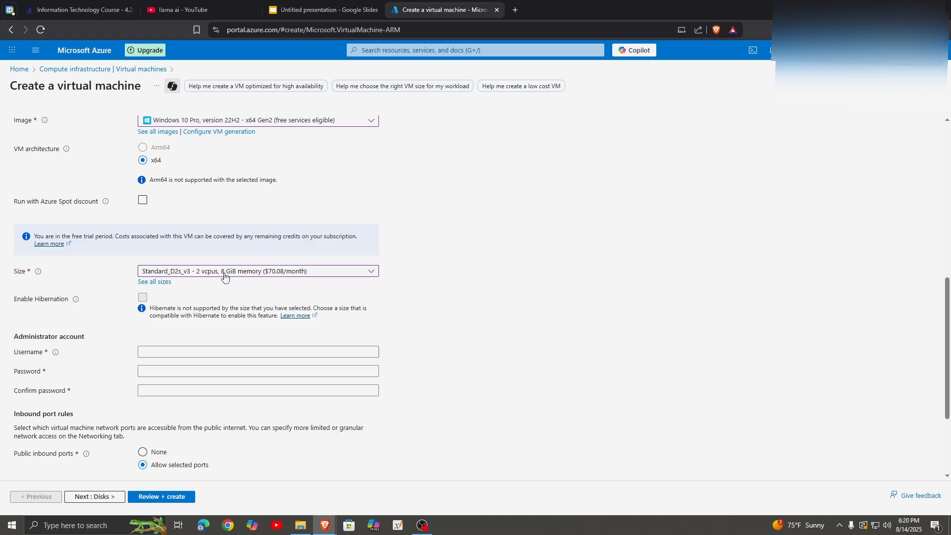
Step: Compare the B-Series and E-Series v6 sizes in the full list, then confirm Standard_D2s_v3
click(154, 282)
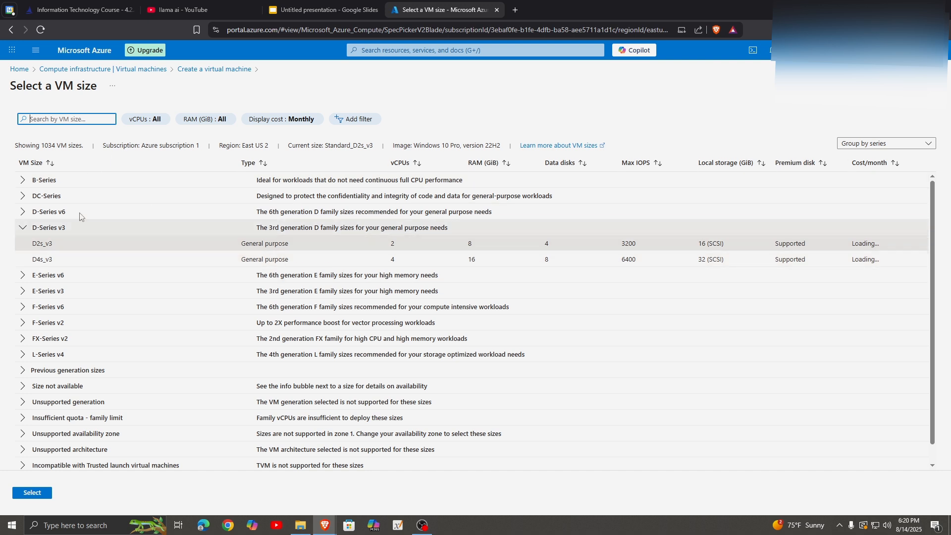
scroll(167, 319, down, 1)
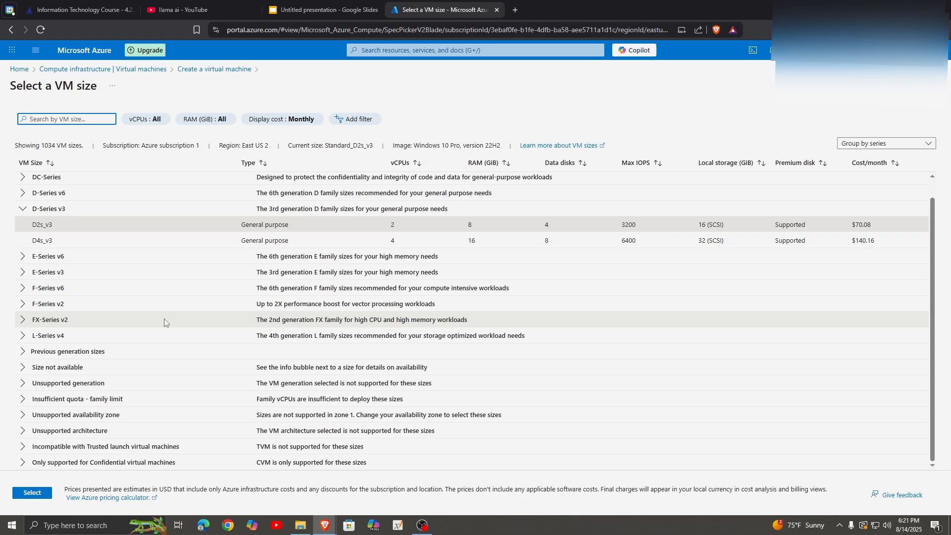
scroll(158, 280, up, 1)
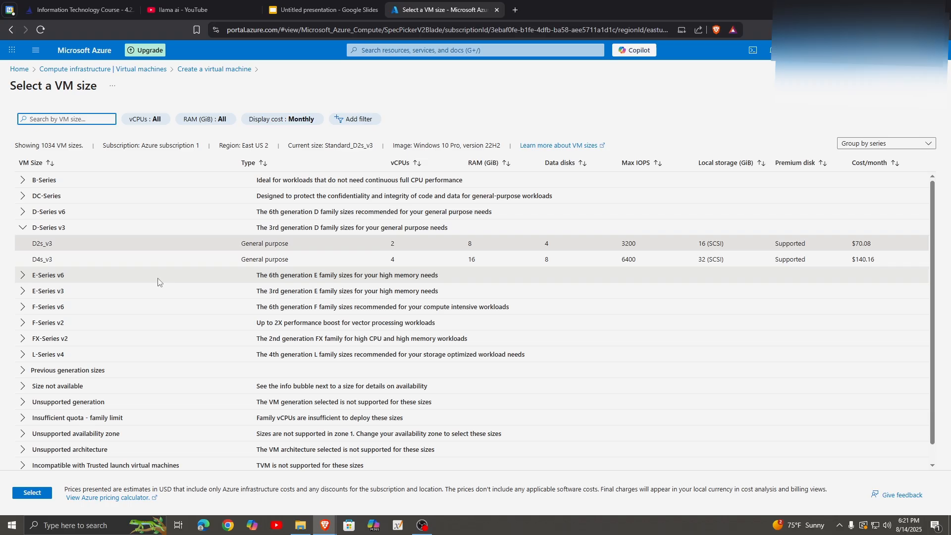
click(23, 182)
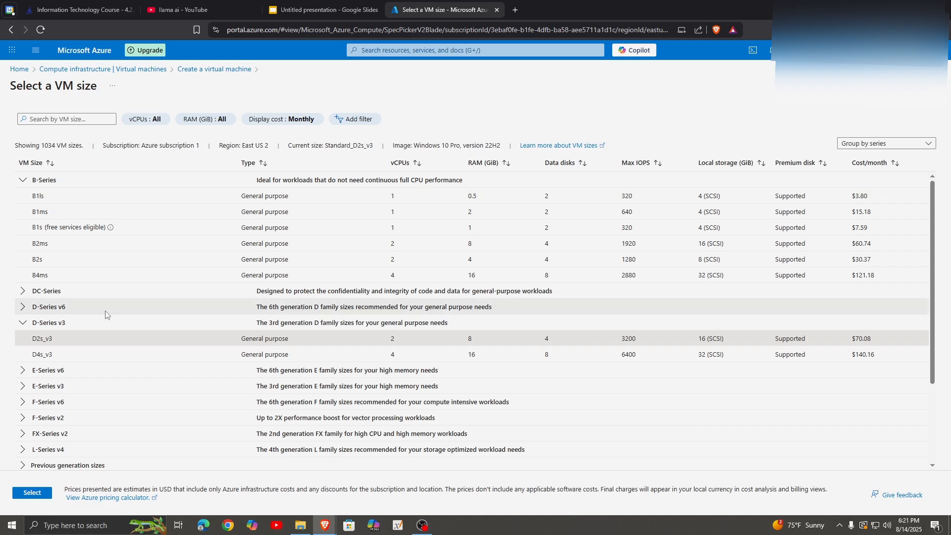
scroll(121, 367, down, 2)
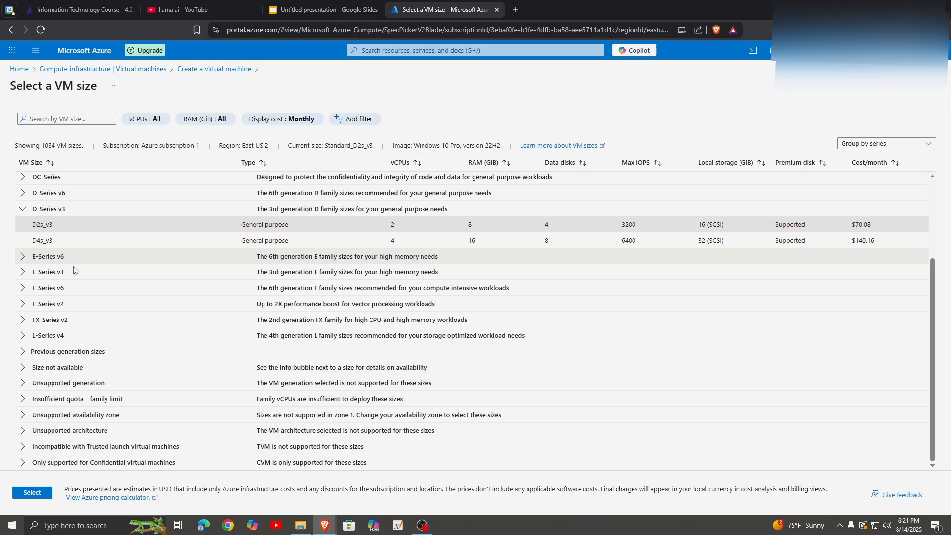
click(23, 256)
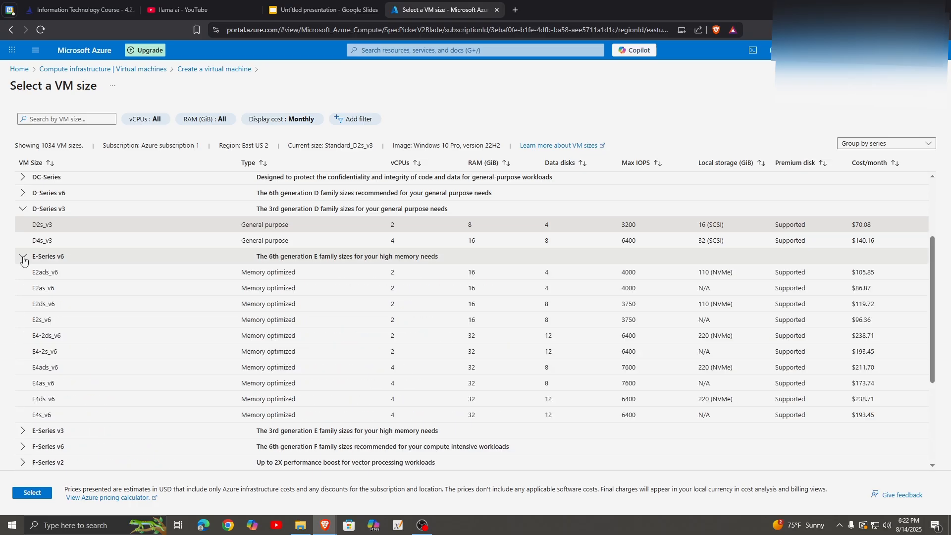
click(23, 257)
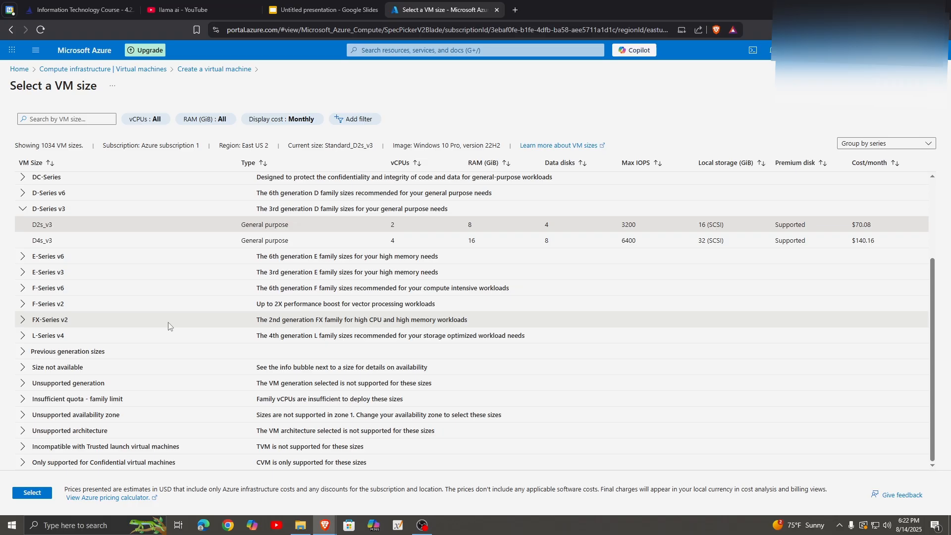
scroll(168, 325, up, 3)
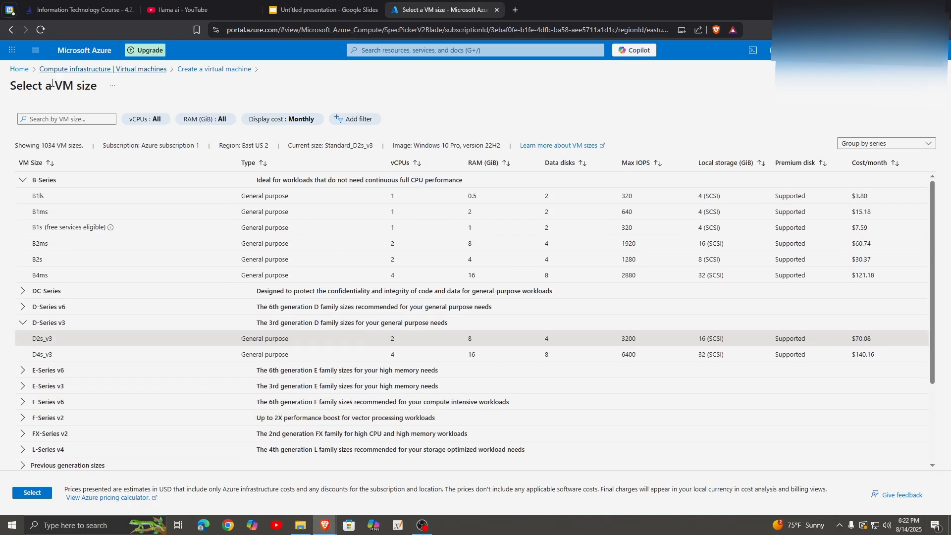
click(937, 86)
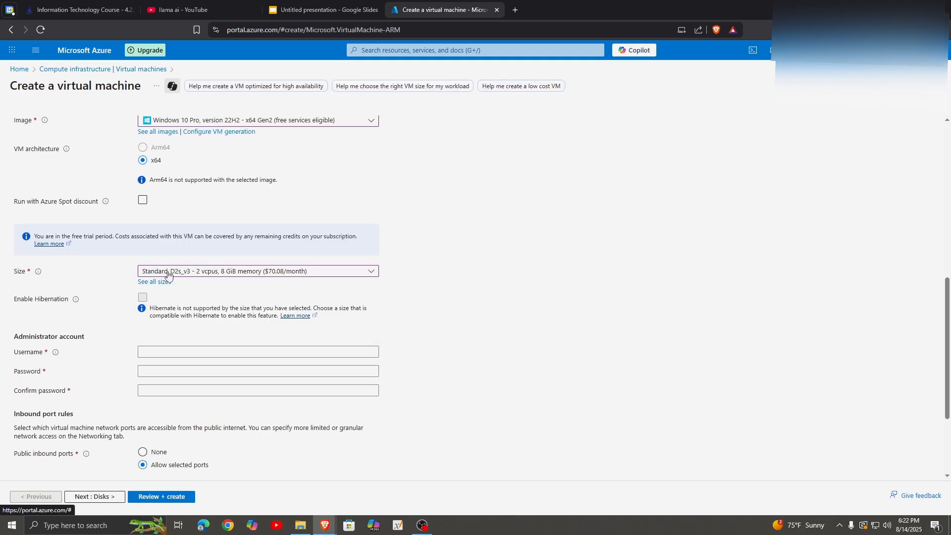
click(234, 274)
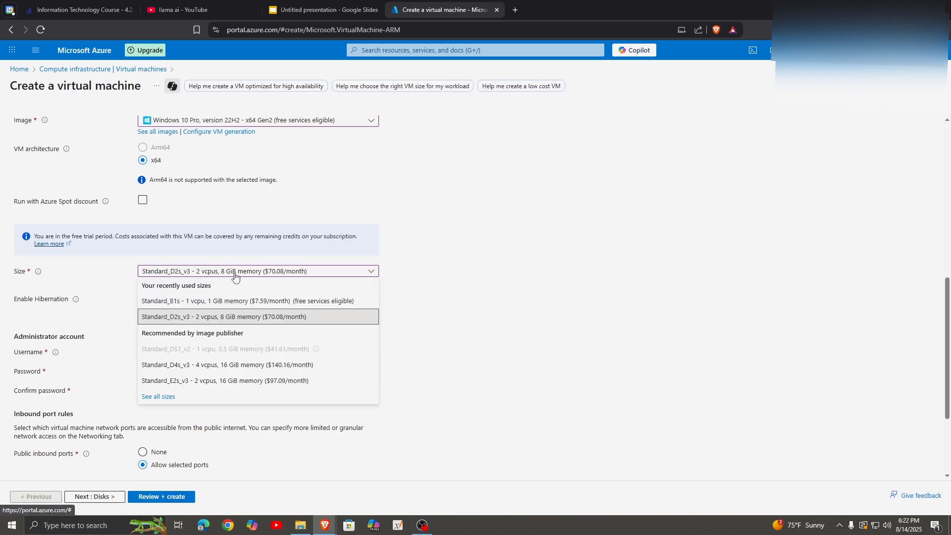
click(231, 322)
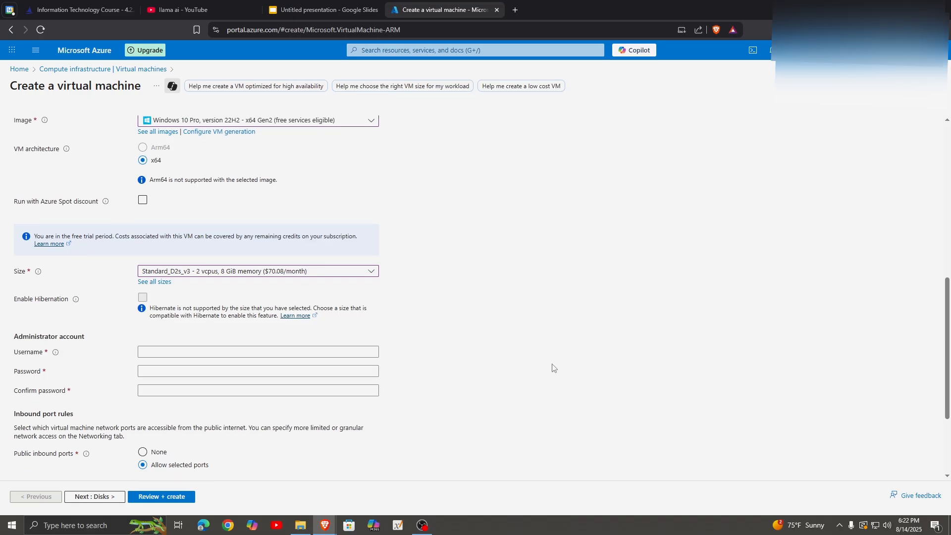
scroll(572, 385, down, 3)
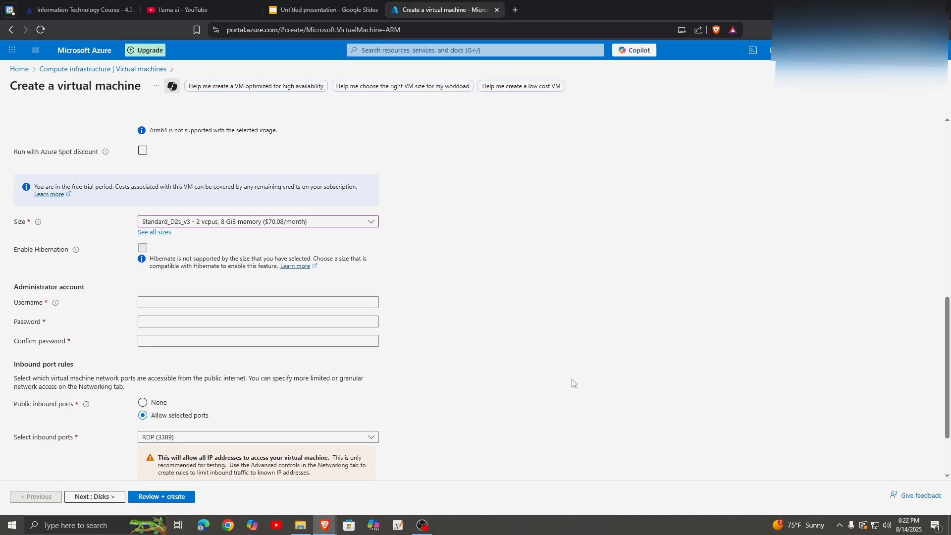
scroll(291, 348, up, 1)
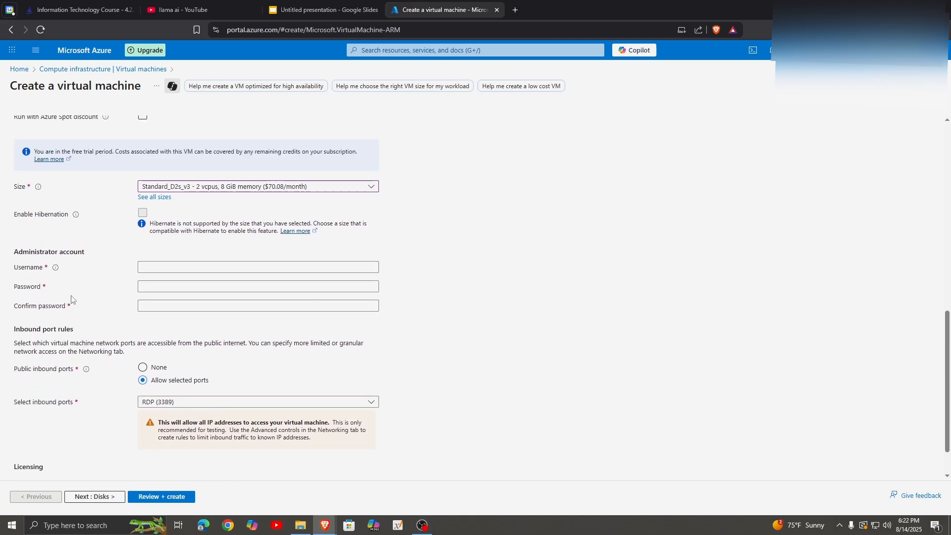
Step: Set the administrator username to 'Labuser' and enter and confirm the account password
click(162, 265)
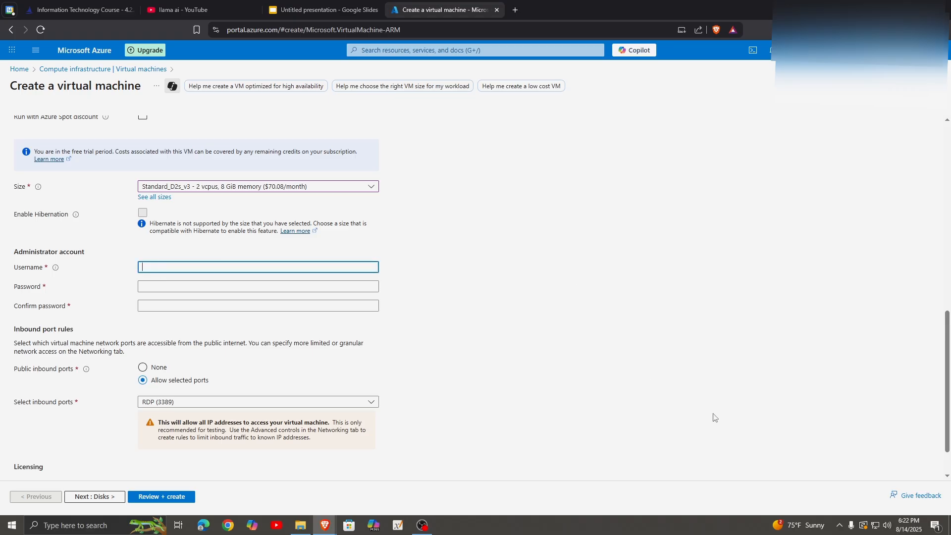
text(Labuser)
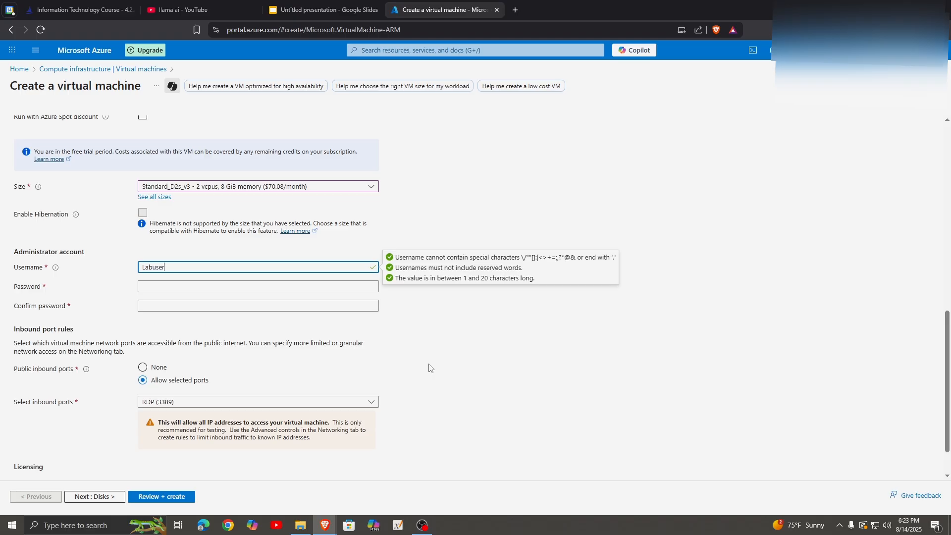
click(240, 286)
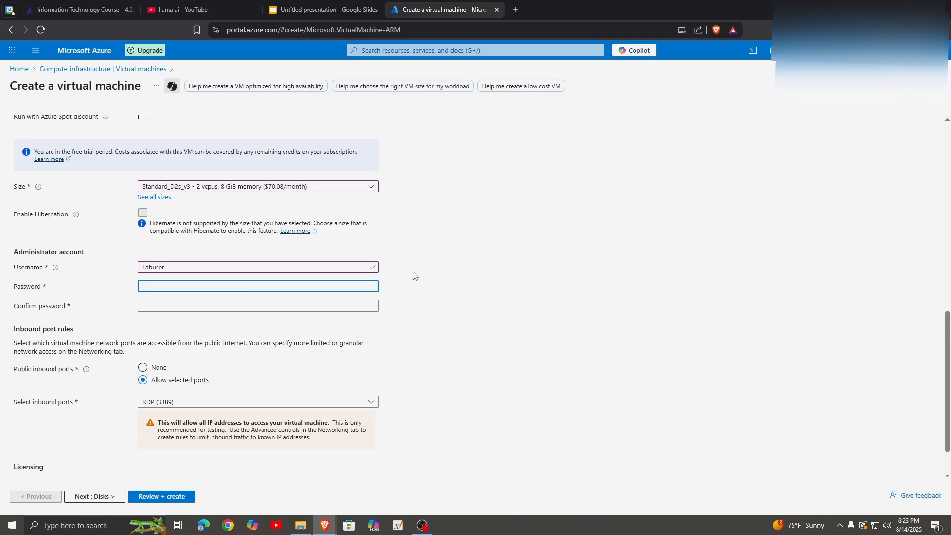
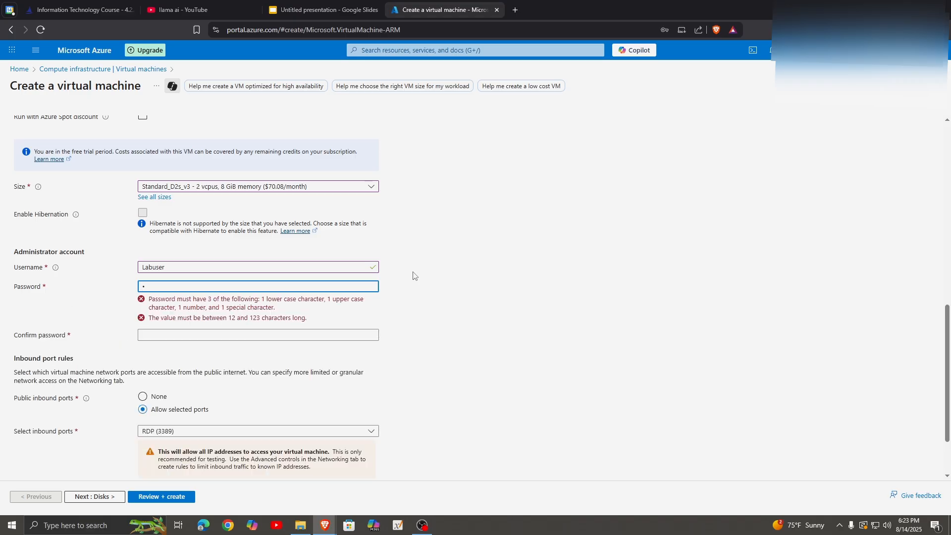
click(269, 306)
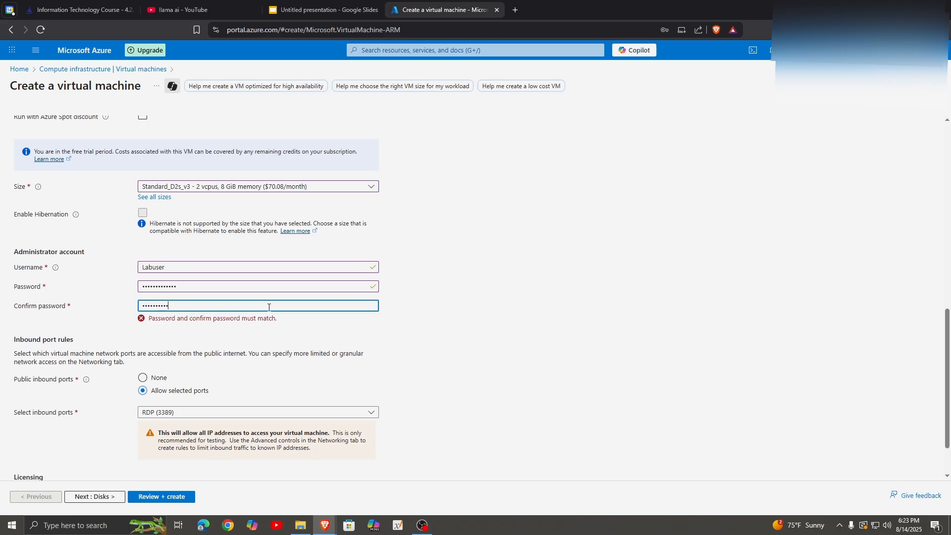
click(453, 274)
Step: Tick the Licensing checkbox confirming an eligible Windows 10/11 license with multi-tenant hosting rights
scroll(584, 353, down, 1)
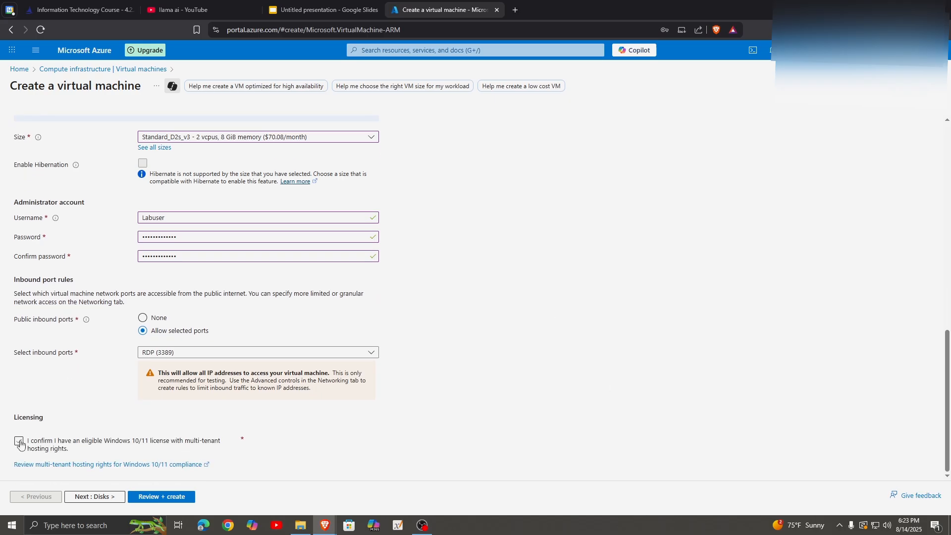
click(19, 442)
scroll(550, 408, up, 15)
scroll(551, 410, down, 15)
Step: Advance the VMTEST wizard from Basics to the Disks tab
click(94, 498)
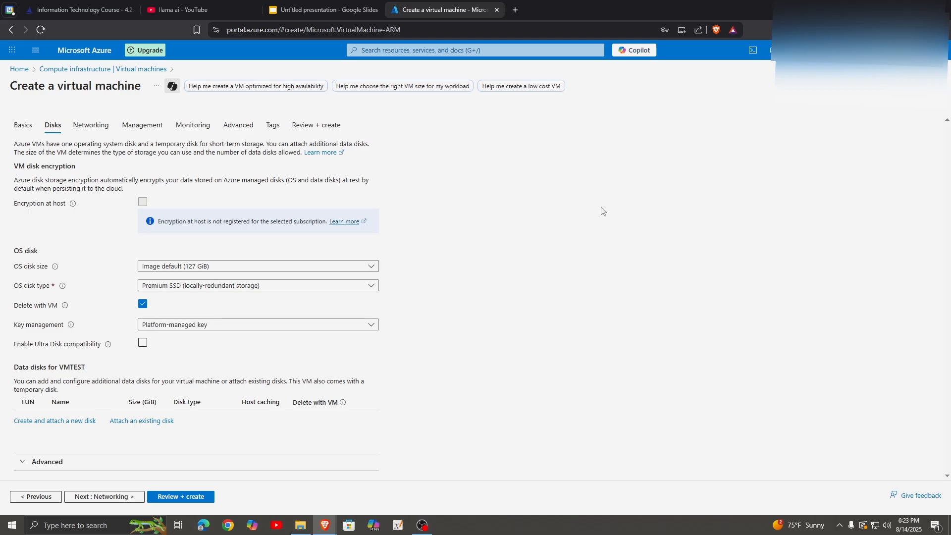
Step: Move to Networking and review the new vnet-eastus2, subnet snet-eastus2-1 and Basic security group
click(132, 497)
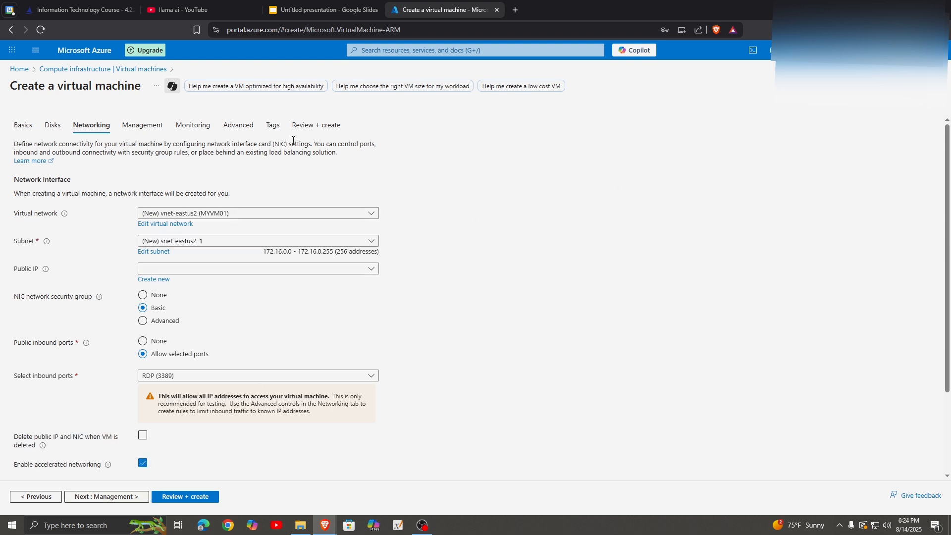
scroll(289, 327, down, 2)
scroll(324, 351, up, 1)
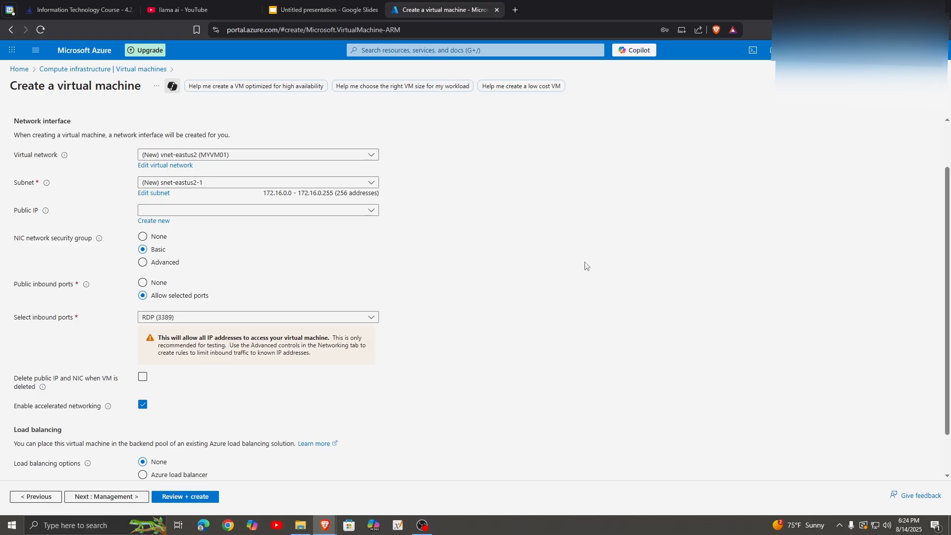
scroll(587, 277, up, 1)
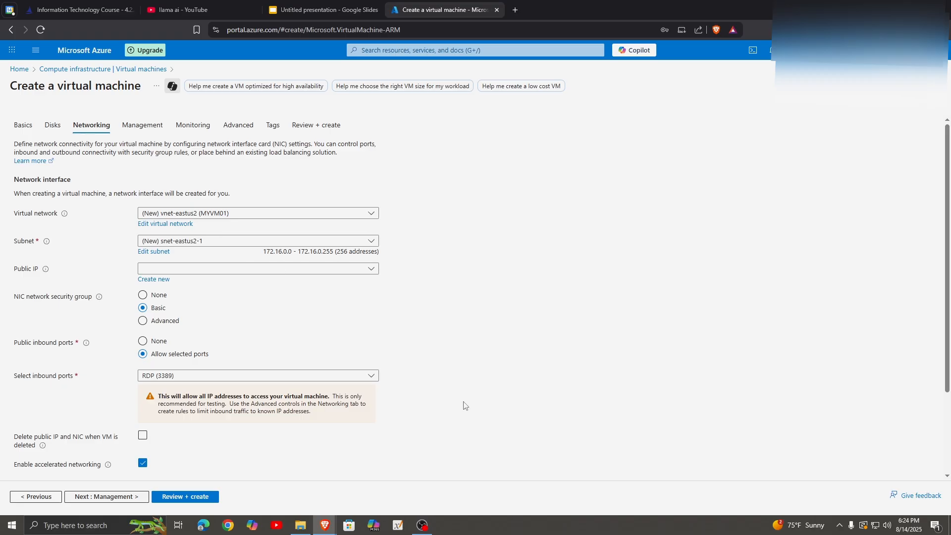
scroll(469, 400, down, 2)
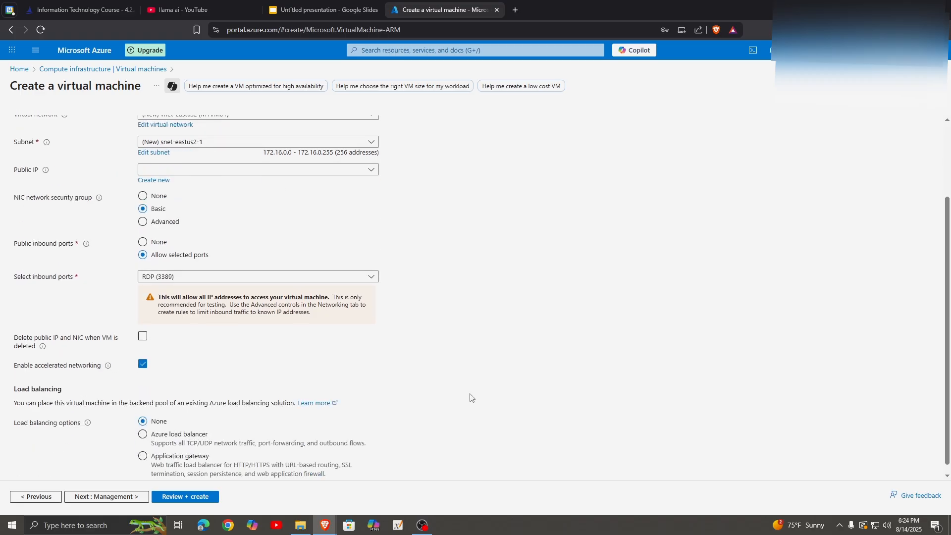
scroll(470, 398, down, 1)
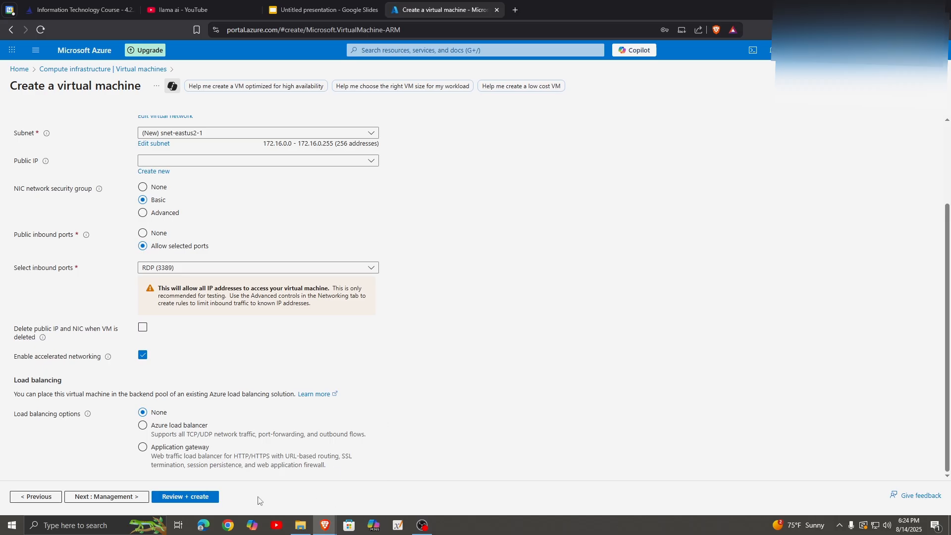
Step: Run Review + create and check the passed validation and 0.0960 USD/hr Standard D2s v3 summary
click(196, 499)
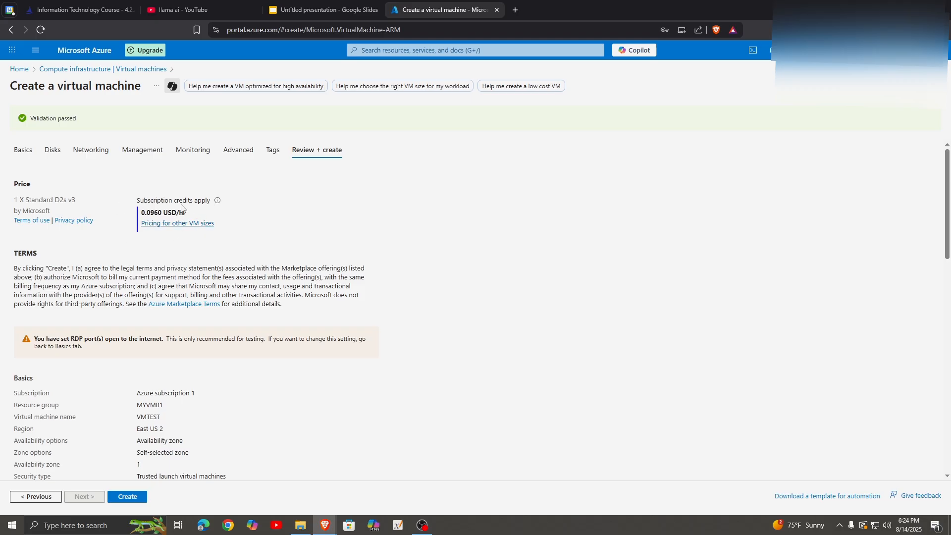
scroll(418, 346, down, 1)
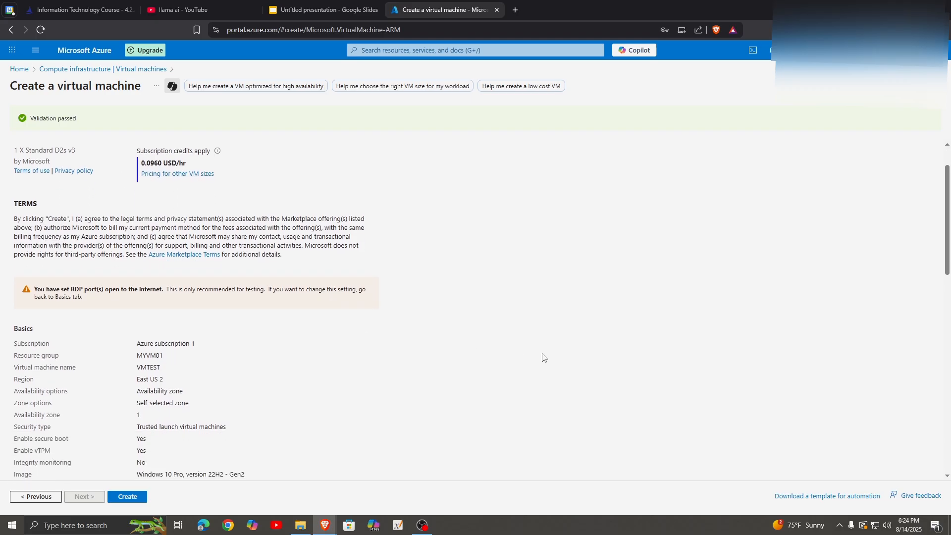
scroll(544, 358, up, 1)
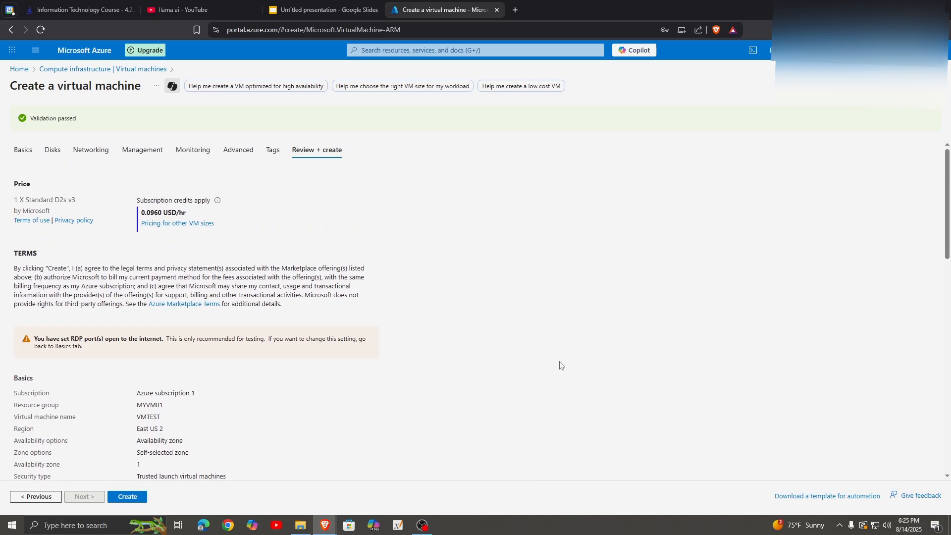
scroll(560, 365, down, 4)
Step: Create VMTEST in resource group MYVM01 and watch the deployment overview
click(129, 497)
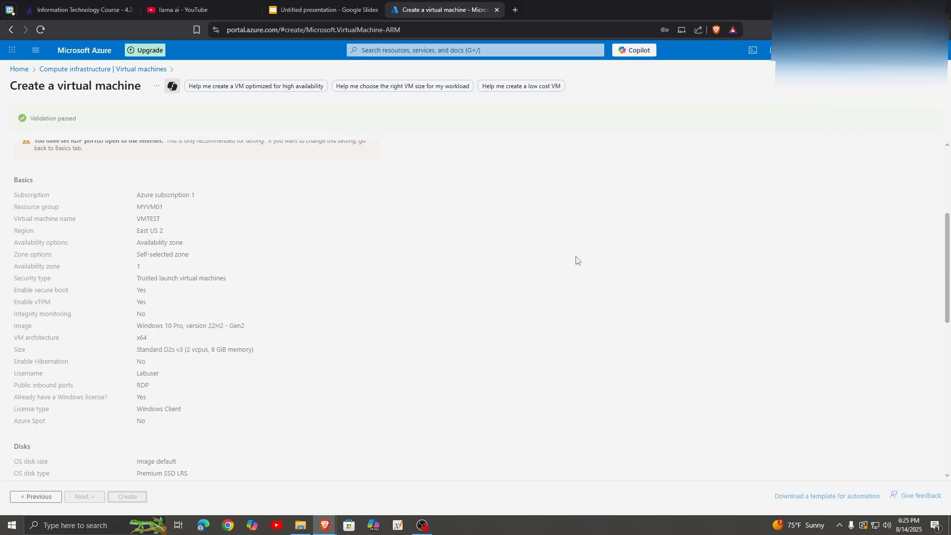
scroll(581, 280, up, 4)
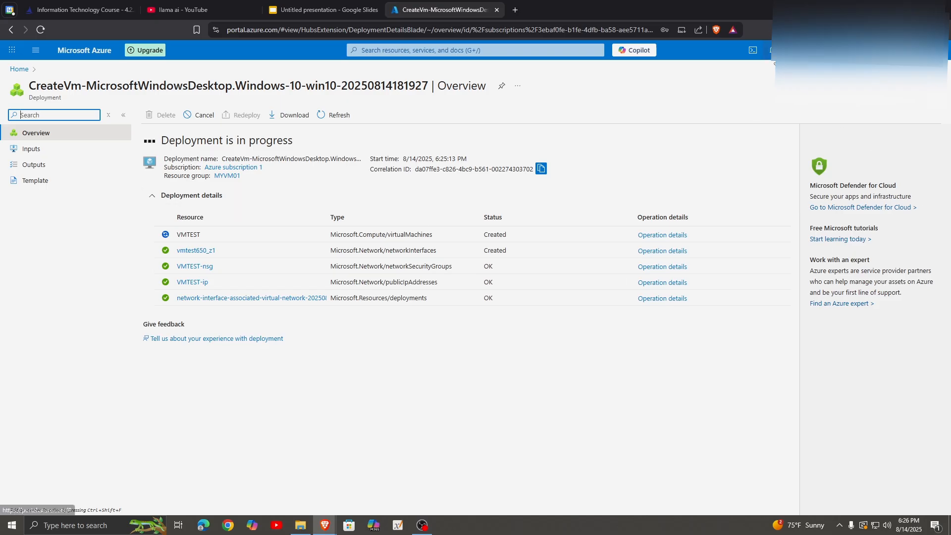
Step: Look through the deployment notifications, then close the panel until VMTEST reports complete
click(772, 50)
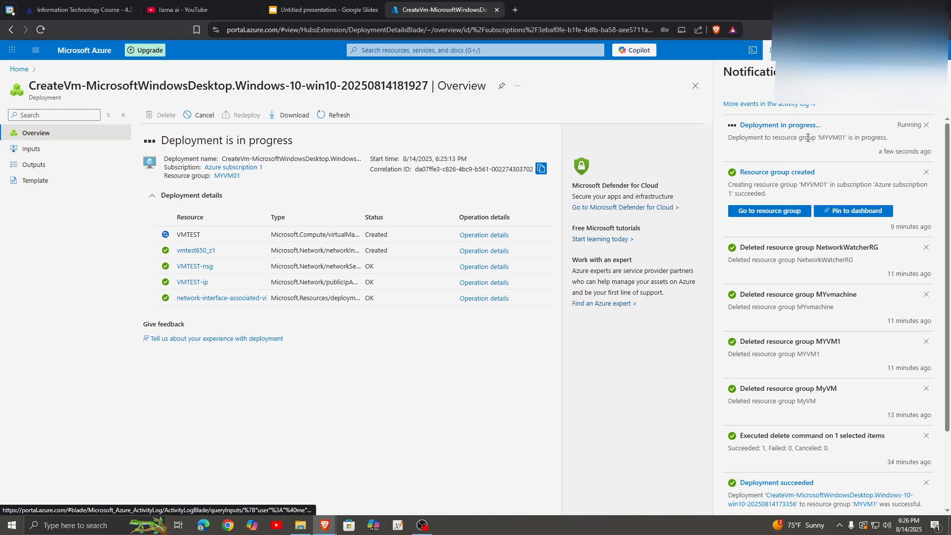
scroll(834, 338, down, 2)
scroll(834, 338, up, 1)
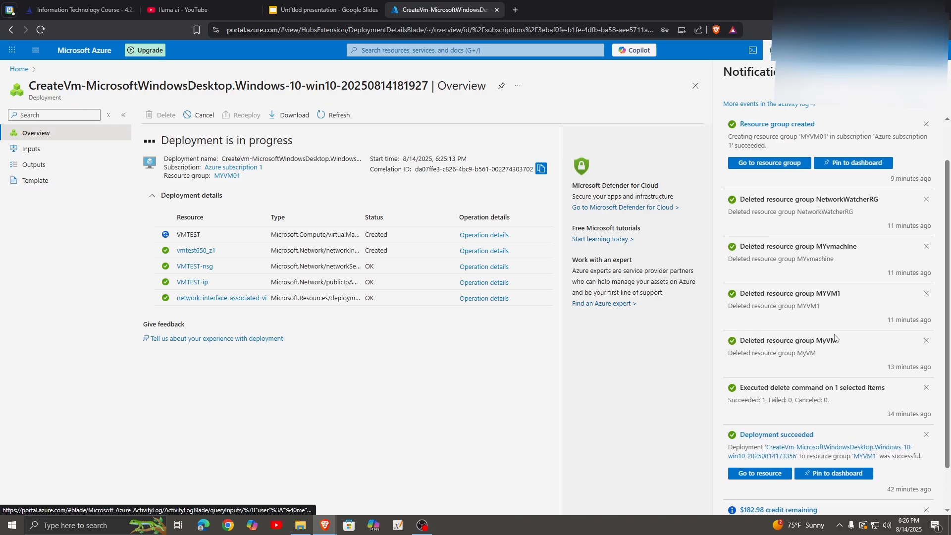
scroll(835, 337, down, 1)
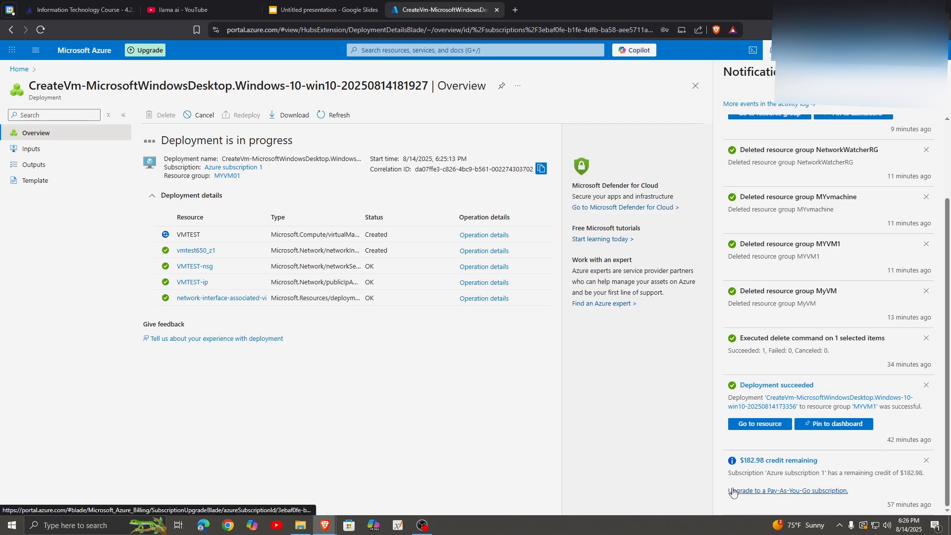
scroll(840, 452, up, 2)
scroll(840, 452, down, 2)
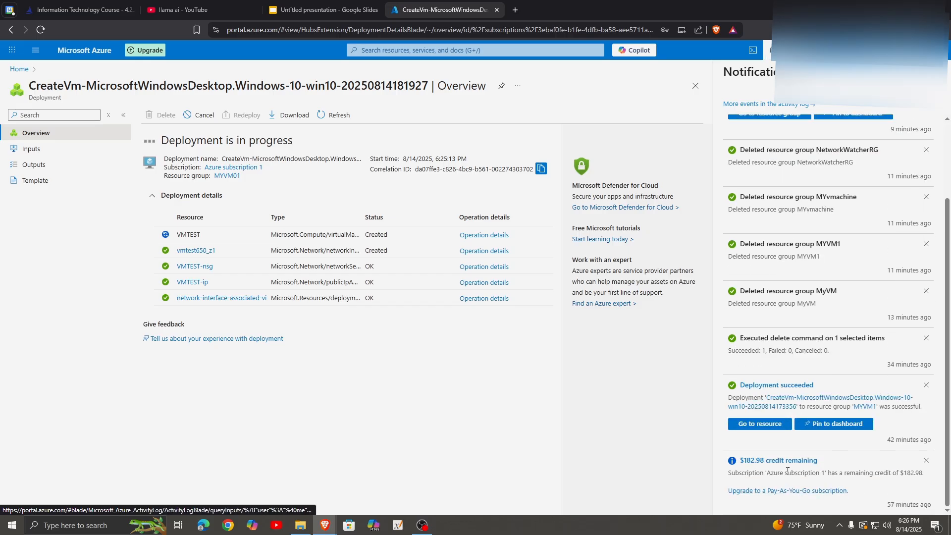
scroll(846, 335, up, 2)
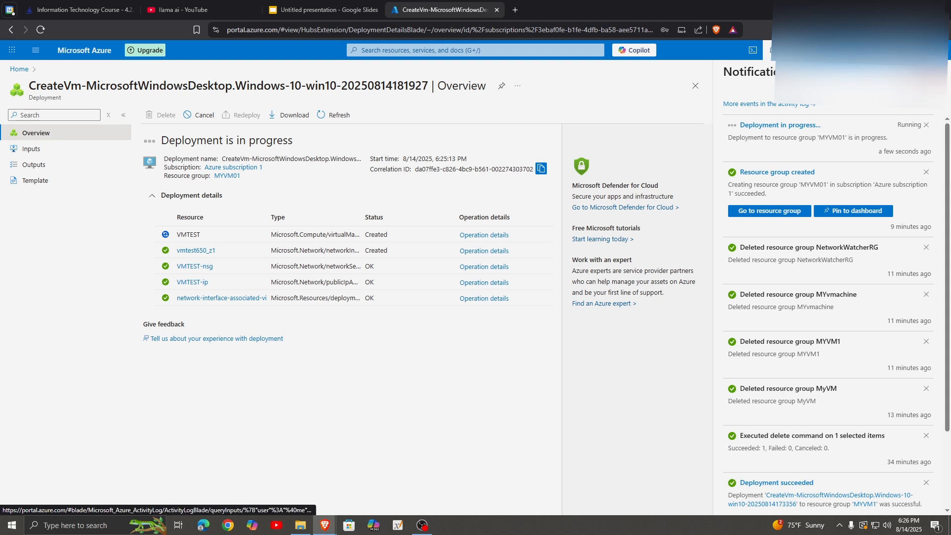
click(936, 71)
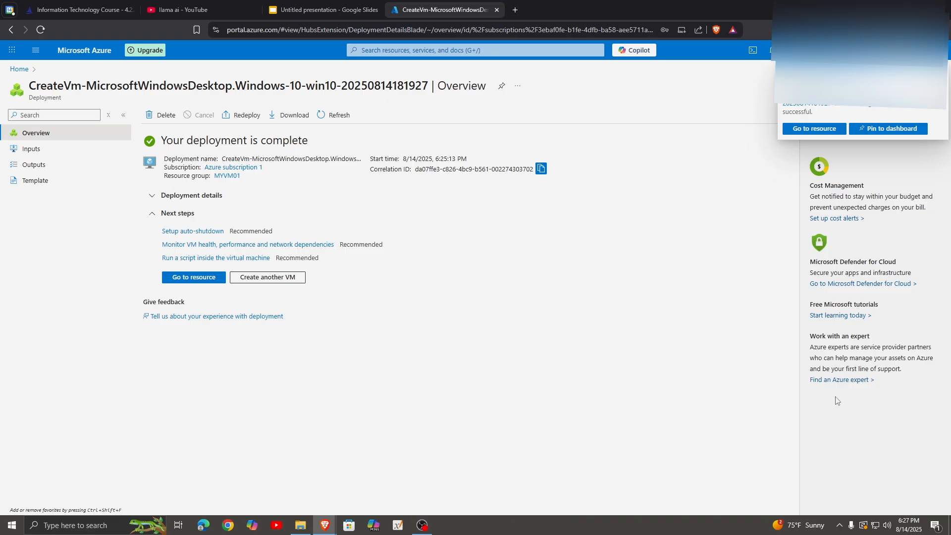
Step: Glance at notifications, then open the search bar's recent list showing VMTEST and MYVM01
click(768, 52)
click(435, 199)
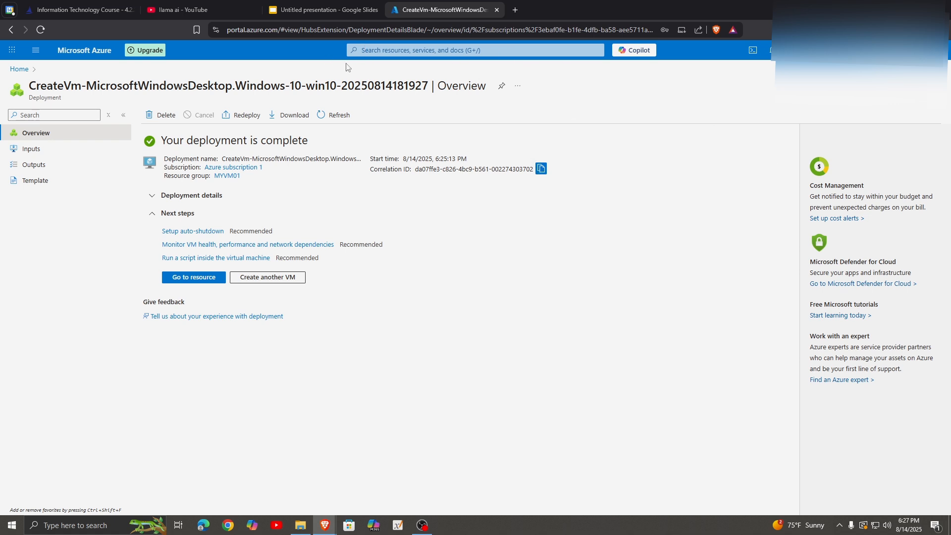
click(391, 50)
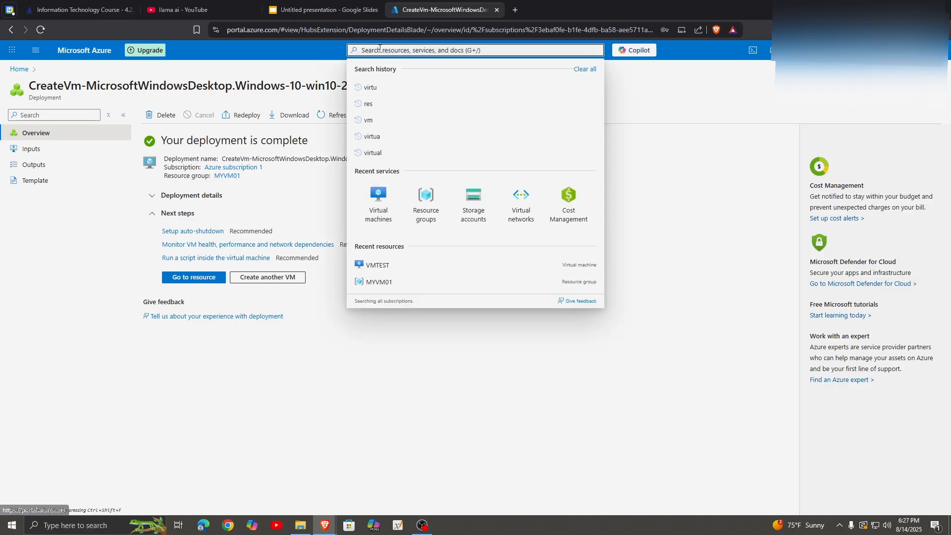
Step: Open the Virtual machines list and highlight VMTEST's public IP 20.109.61.40
click(381, 224)
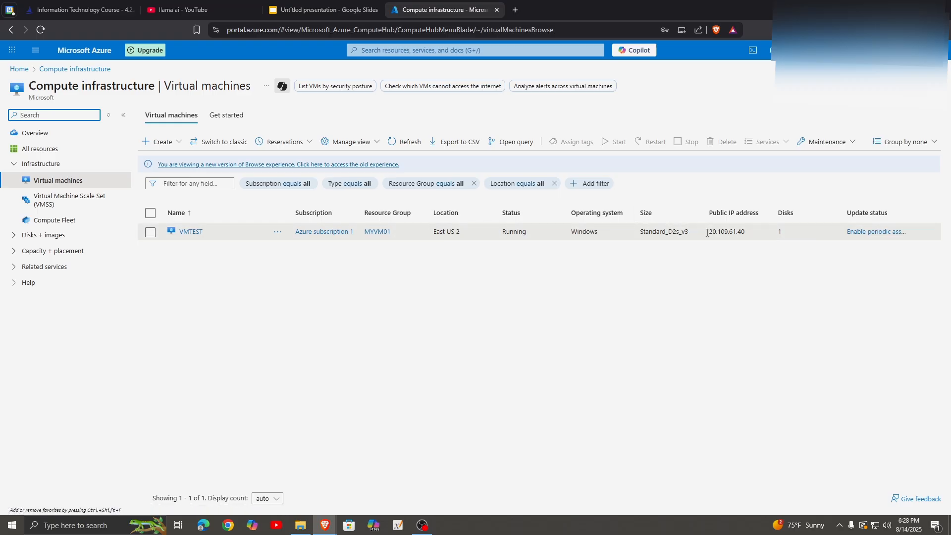
drag(707, 233, 746, 234)
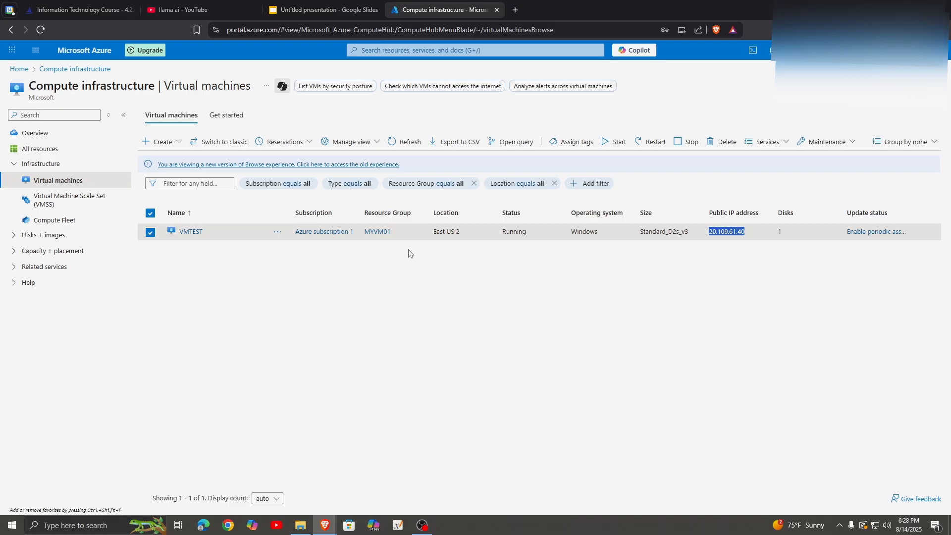
click(197, 242)
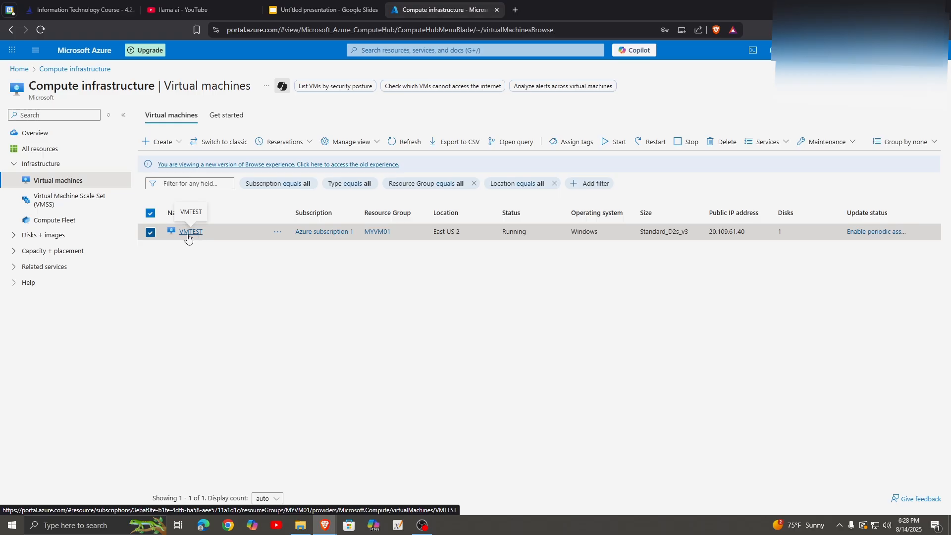
Step: Open VMTEST's overview and scroll through its Essentials and Properties details, then back up
click(188, 237)
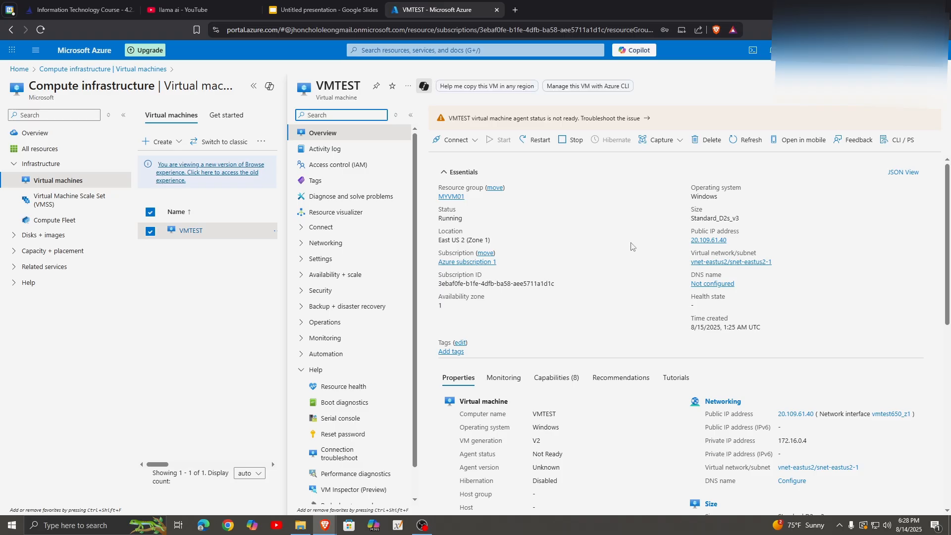
scroll(855, 329, down, 1)
scroll(856, 330, up, 1)
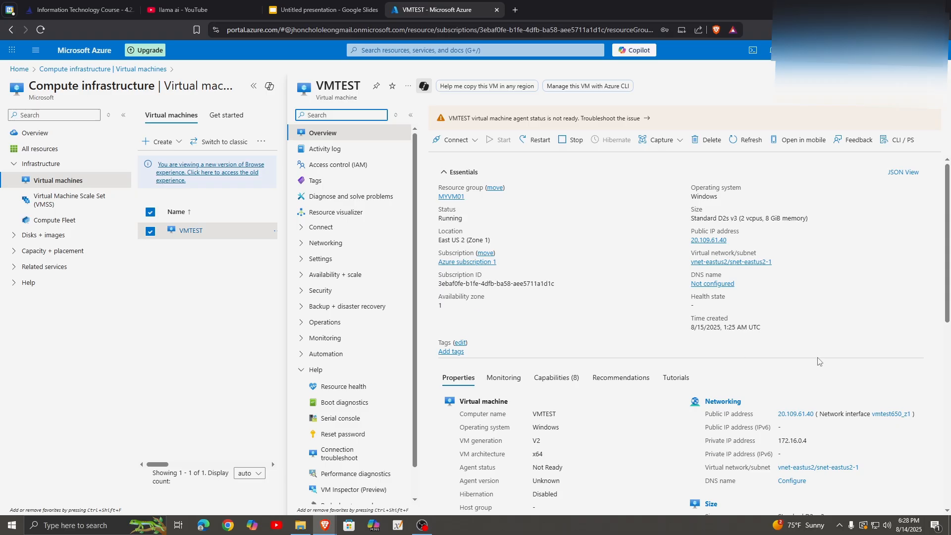
scroll(818, 361, down, 3)
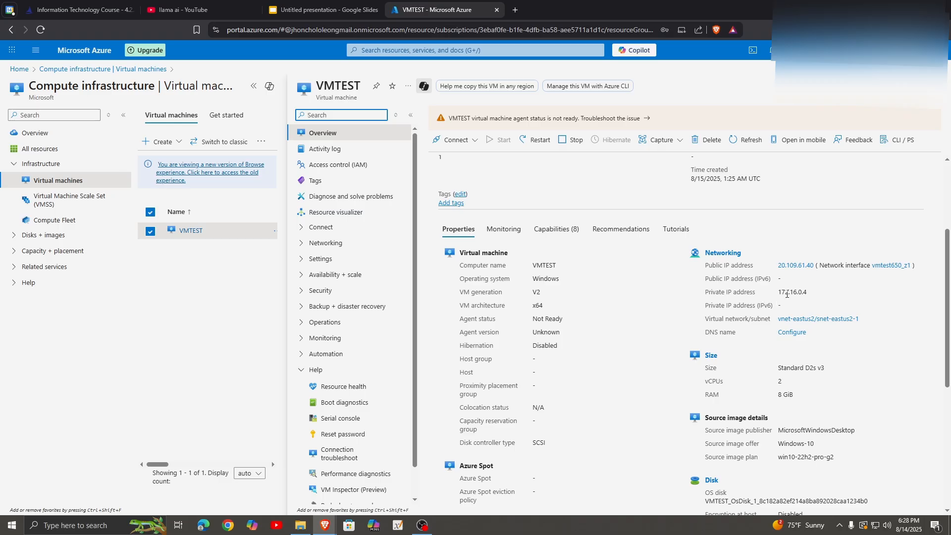
scroll(787, 295, down, 2)
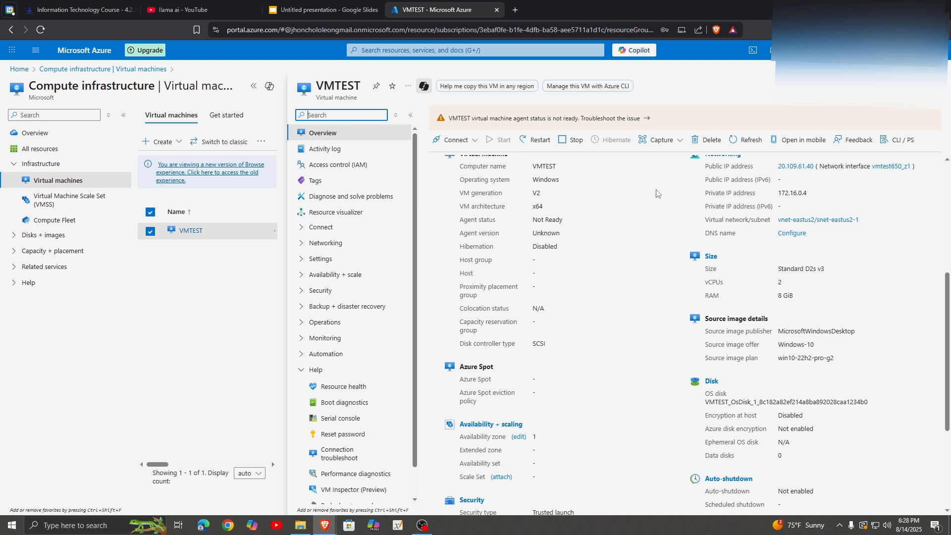
scroll(748, 382, down, 3)
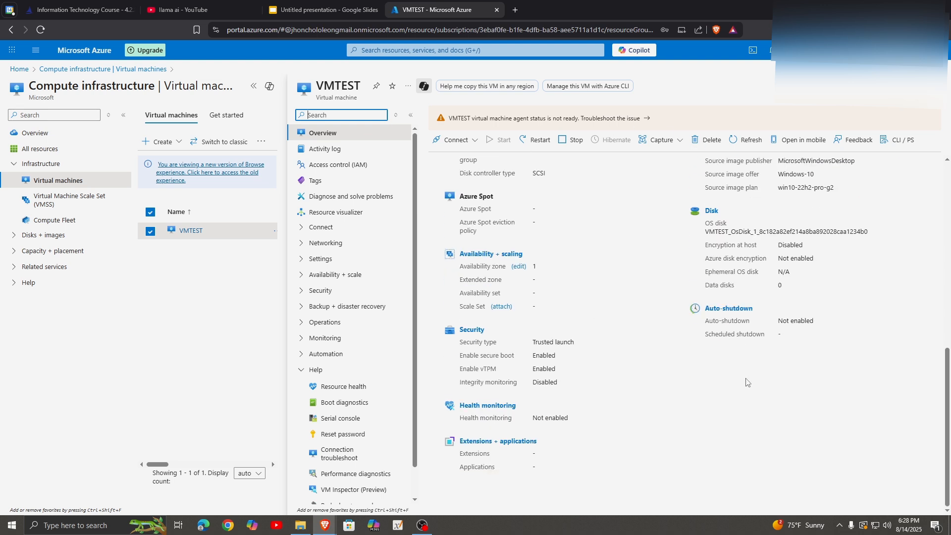
scroll(747, 382, up, 8)
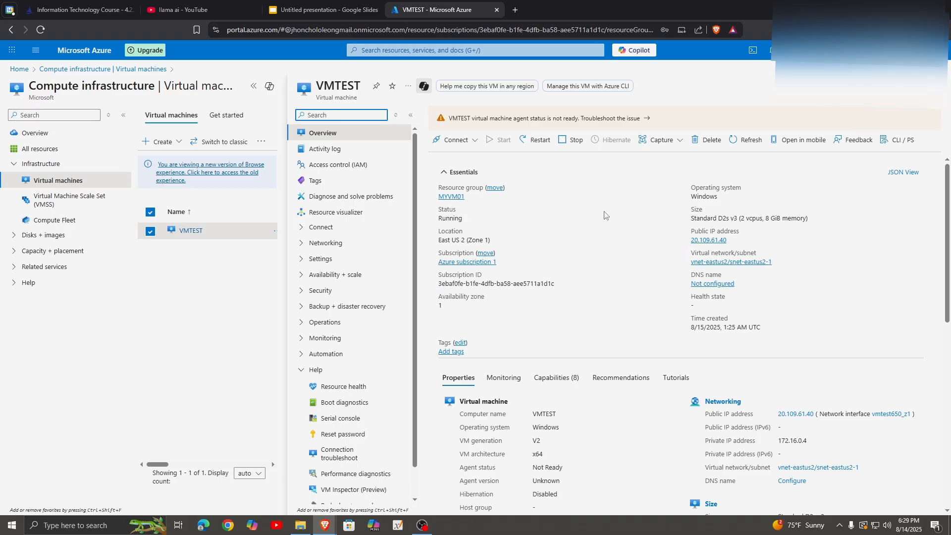
scroll(727, 364, down, 3)
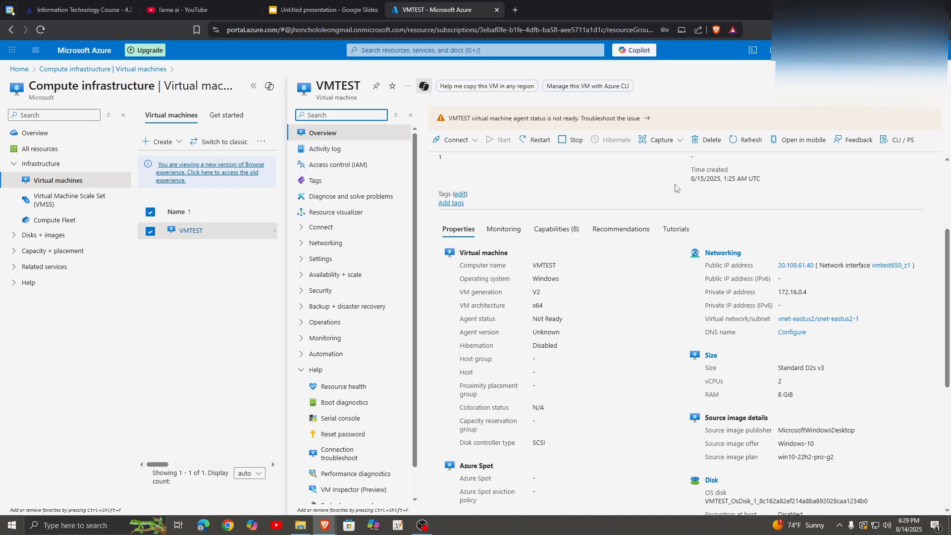
scroll(724, 411, up, 2)
scroll(724, 415, up, 1)
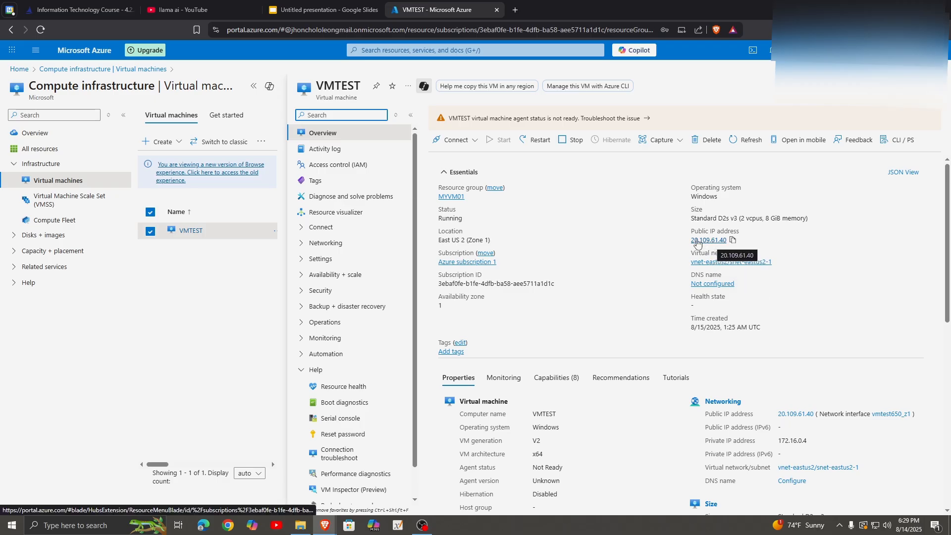
Step: Copy VMTEST's public IP 20.109.61.40 and bring up the Windows taskbar search
click(733, 240)
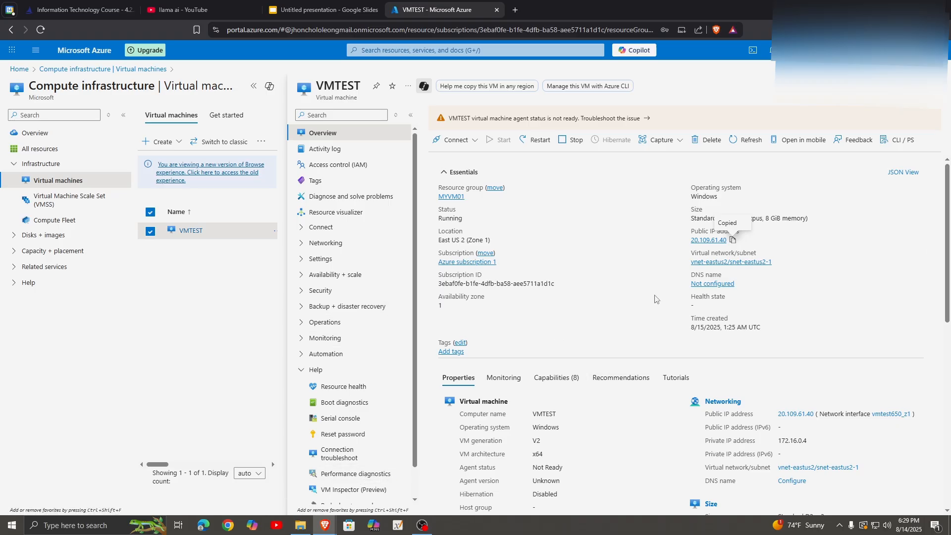
click(66, 523)
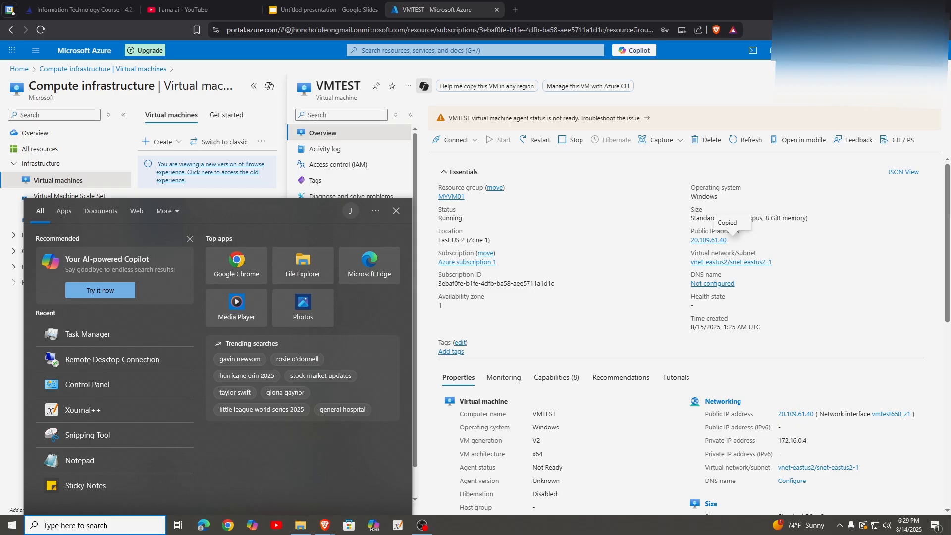
Step: Search 'remote desk' and launch Remote Desktop Connection from the best match
text(remote)
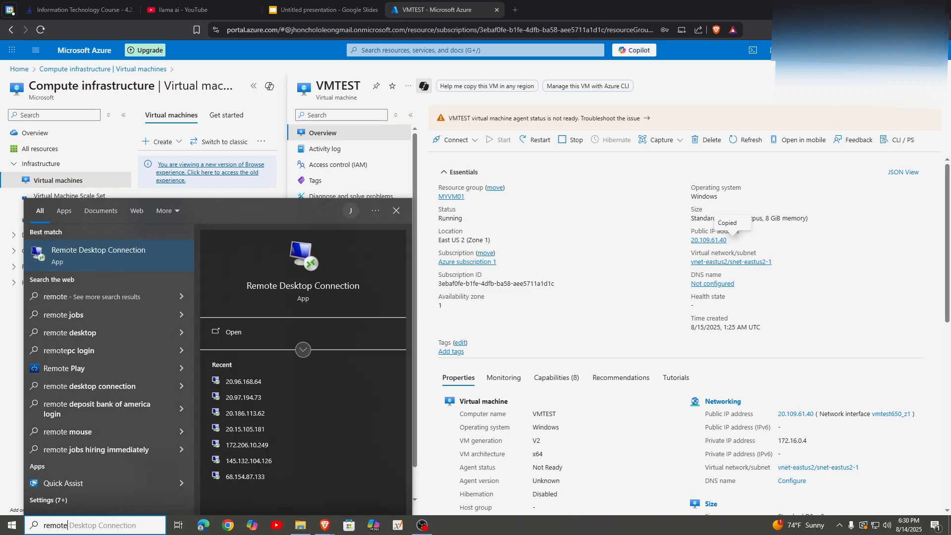
text( desk)
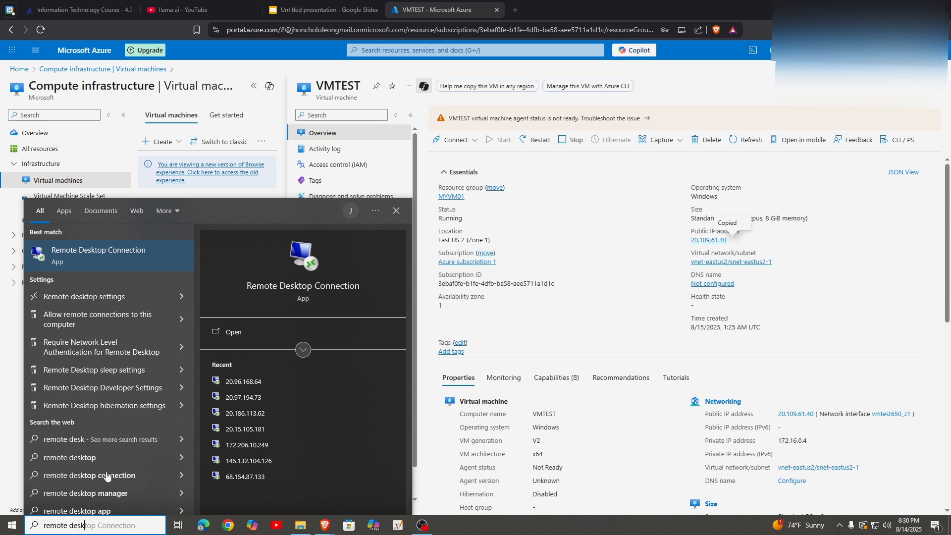
click(111, 242)
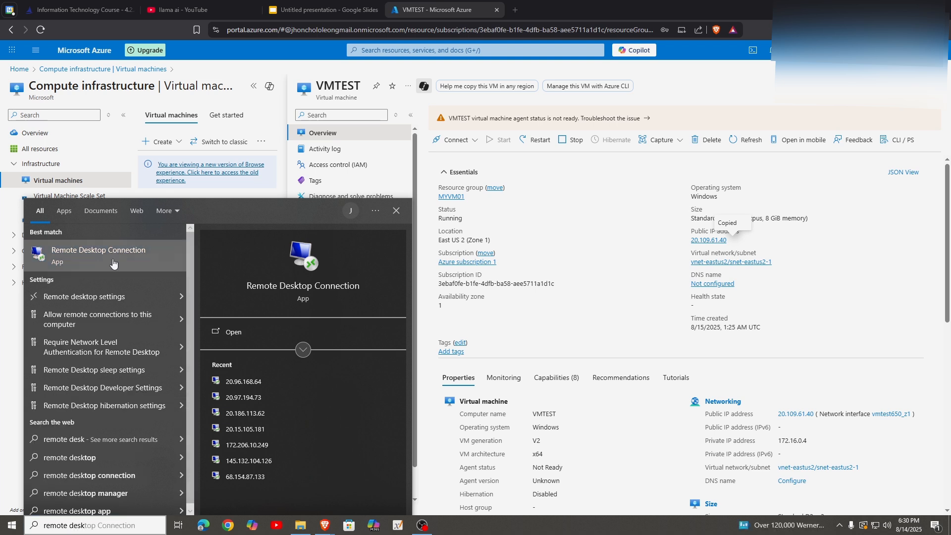
Step: Paste 20.109.61.40 into the Computer field, replacing the old address, and connect
right_click(456, 160)
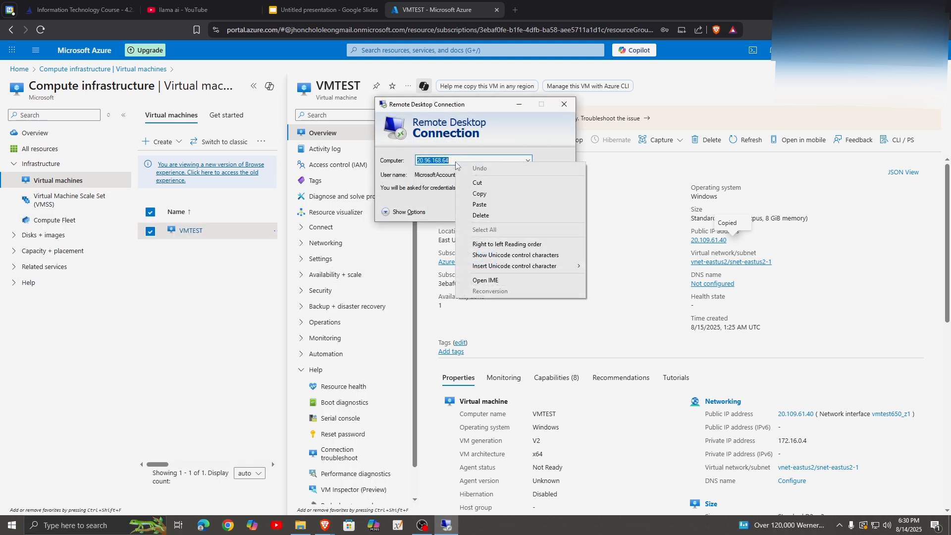
click(479, 205)
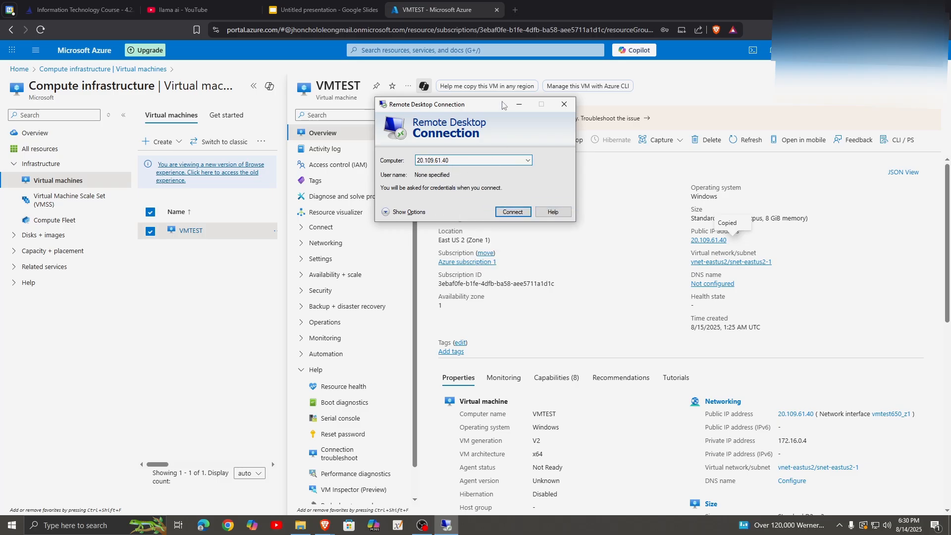
click(511, 212)
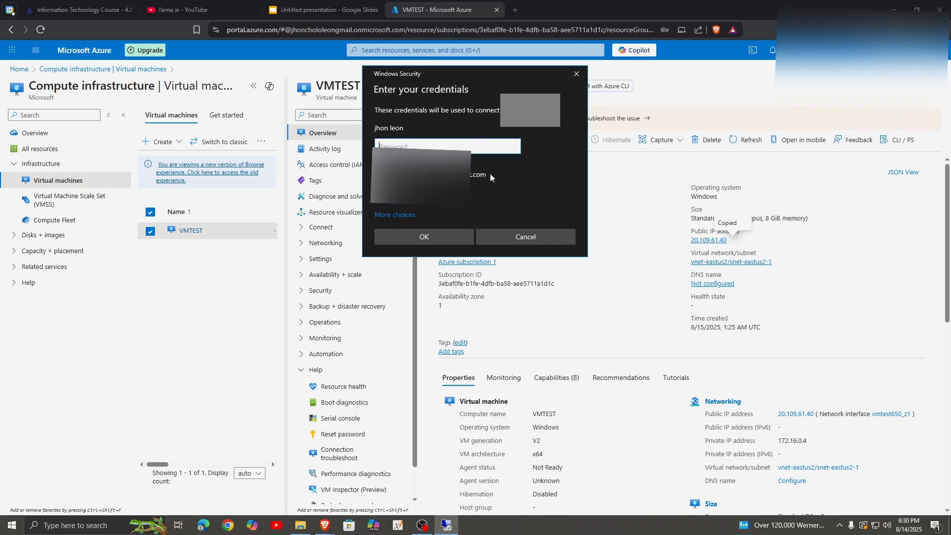
Step: Sign in with a different account using the VM administrator username and password
click(398, 218)
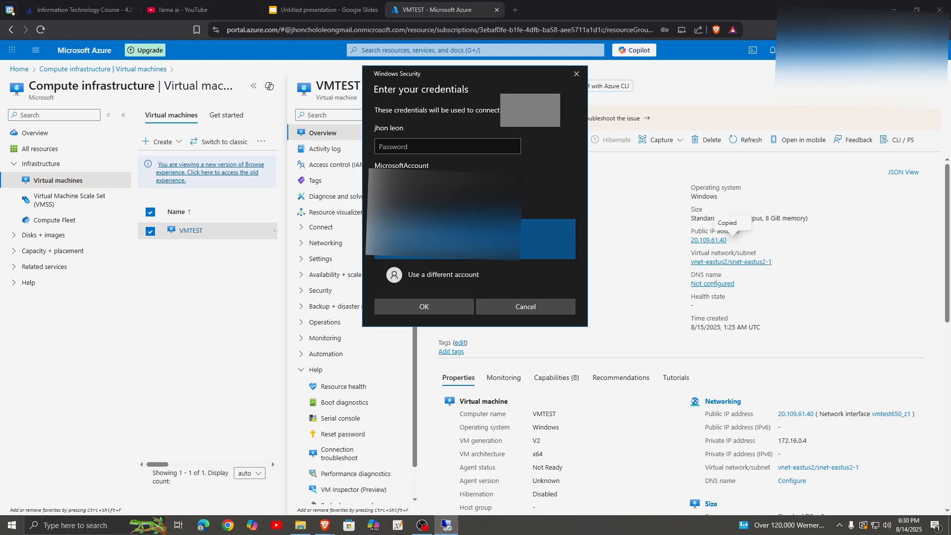
click(447, 275)
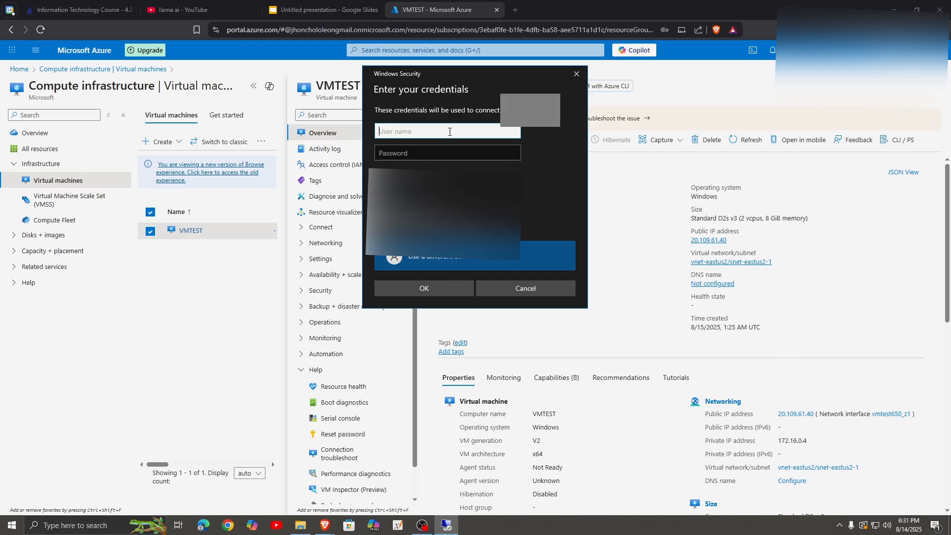
drag(473, 70, 479, 161)
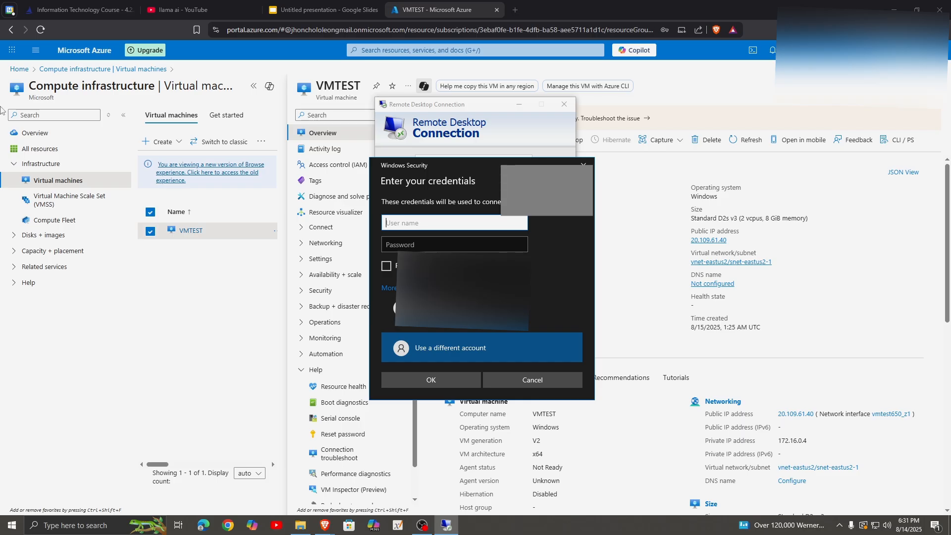
text(Labuser)
click(453, 242)
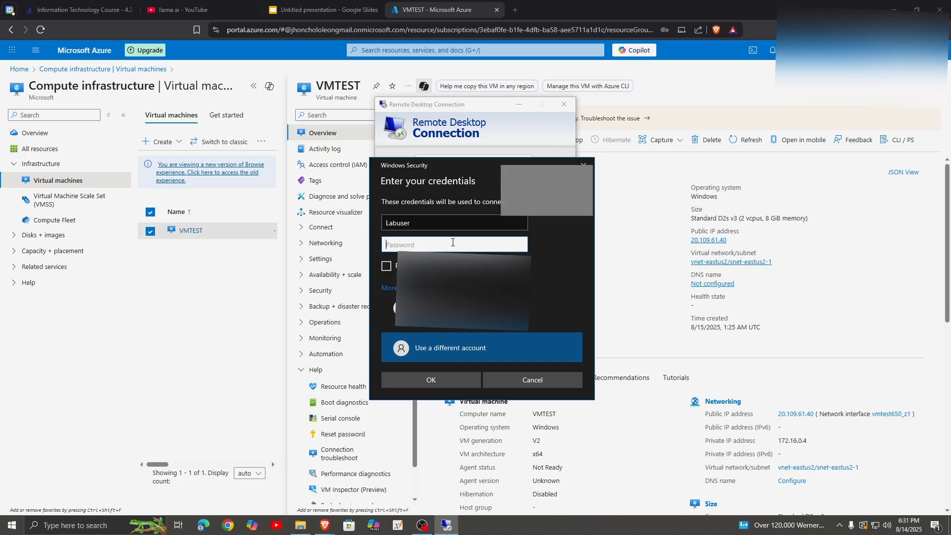
text(•••••••••••••)
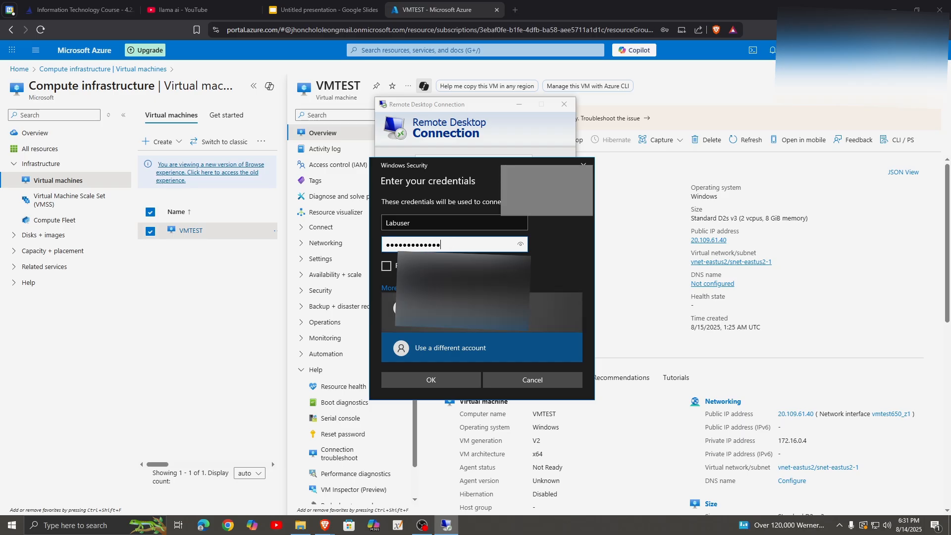
click(428, 380)
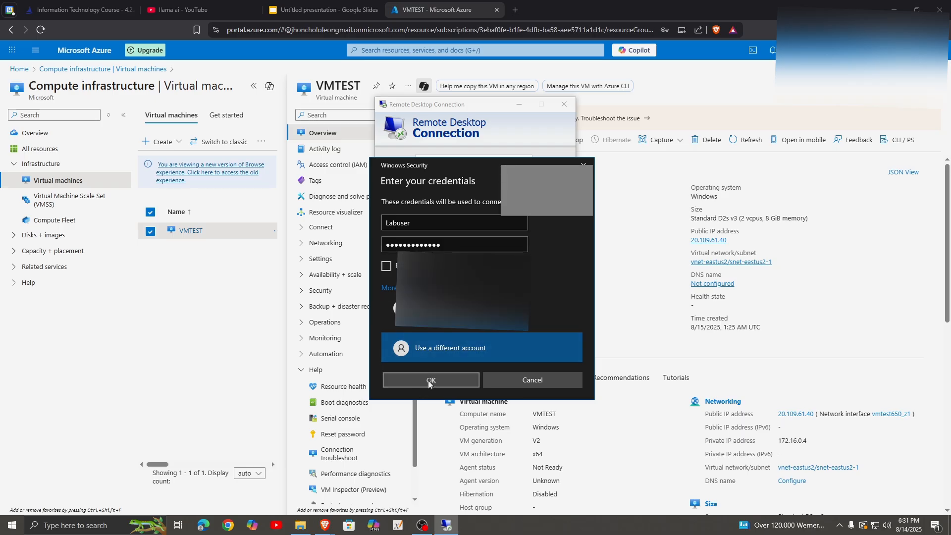
Step: Accept the untrusted certificate, then minimize and restore the remote session full screen
click(515, 246)
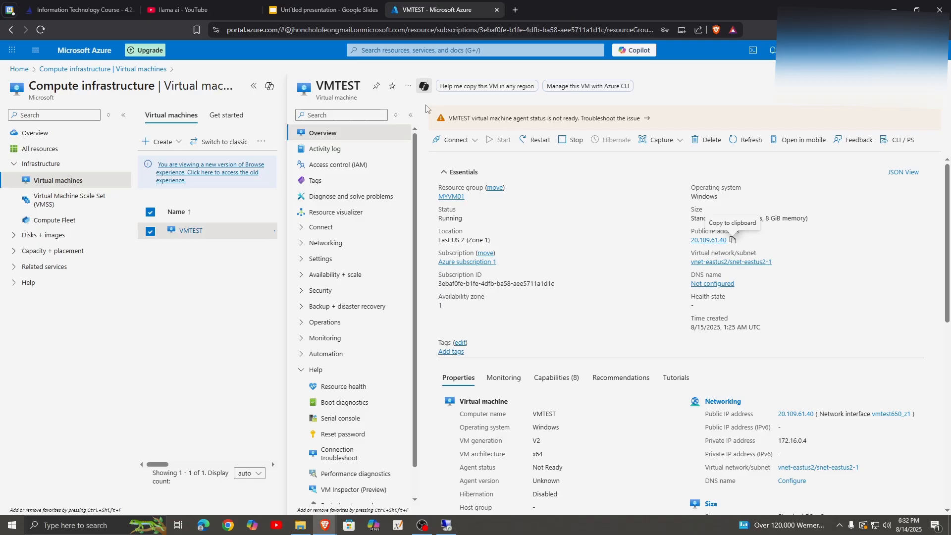
click(574, 6)
click(446, 525)
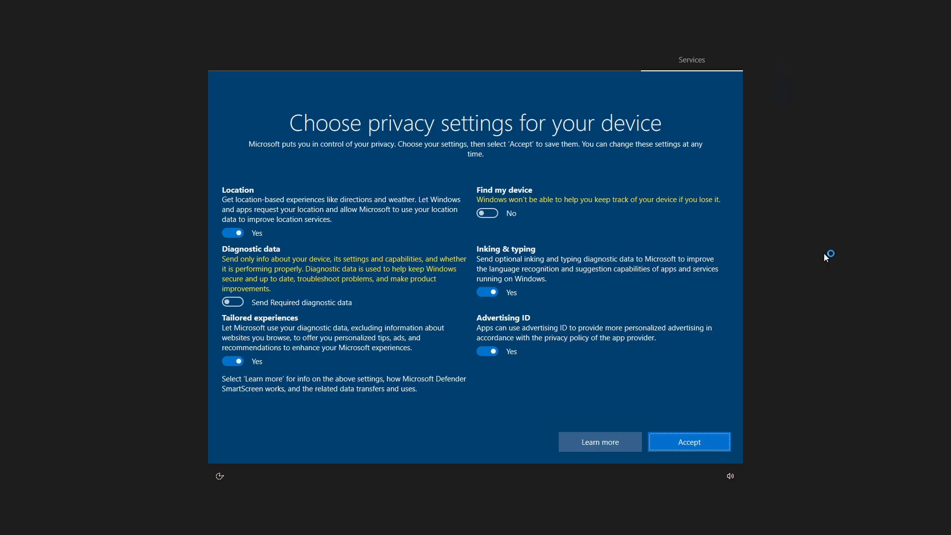
Step: Set Location, Inking & typing, Advertising ID and Tailored experiences to No, then accept
click(233, 234)
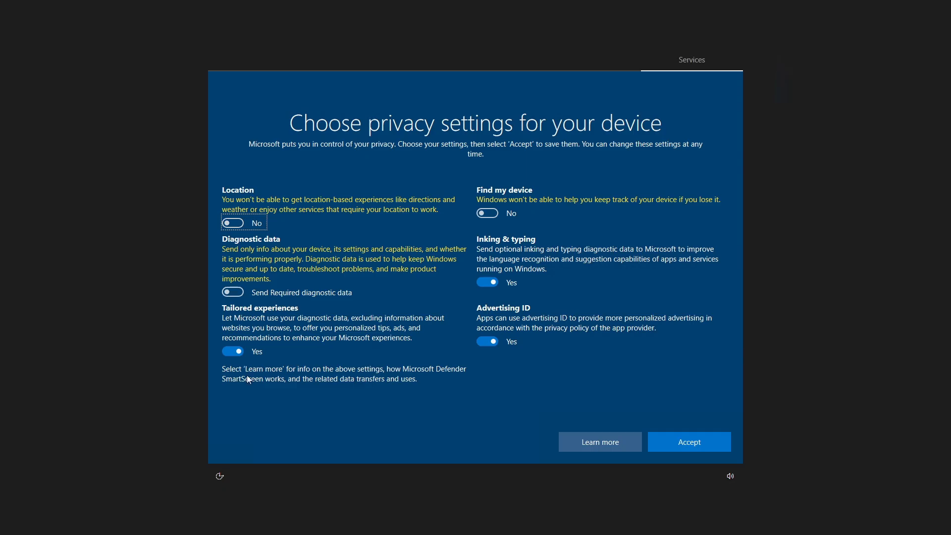
click(488, 282)
click(488, 340)
click(231, 352)
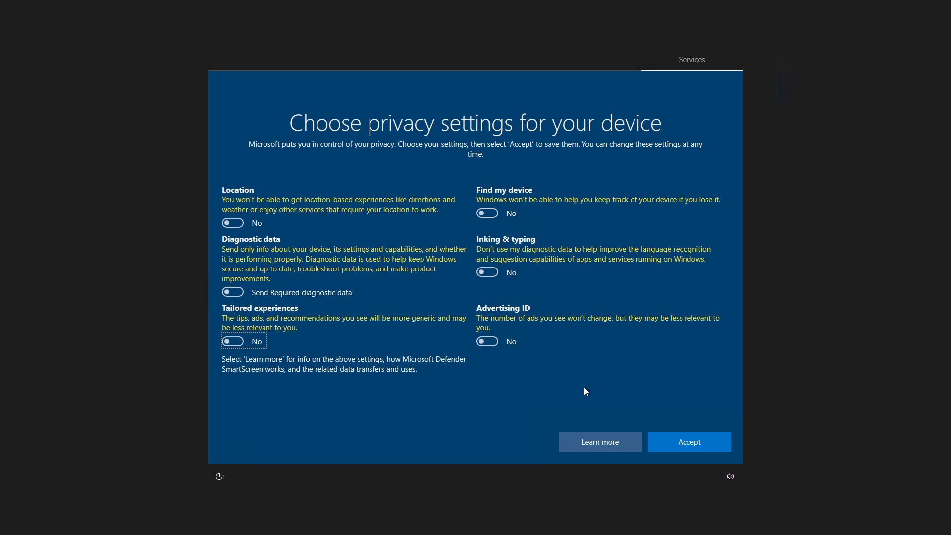
click(702, 436)
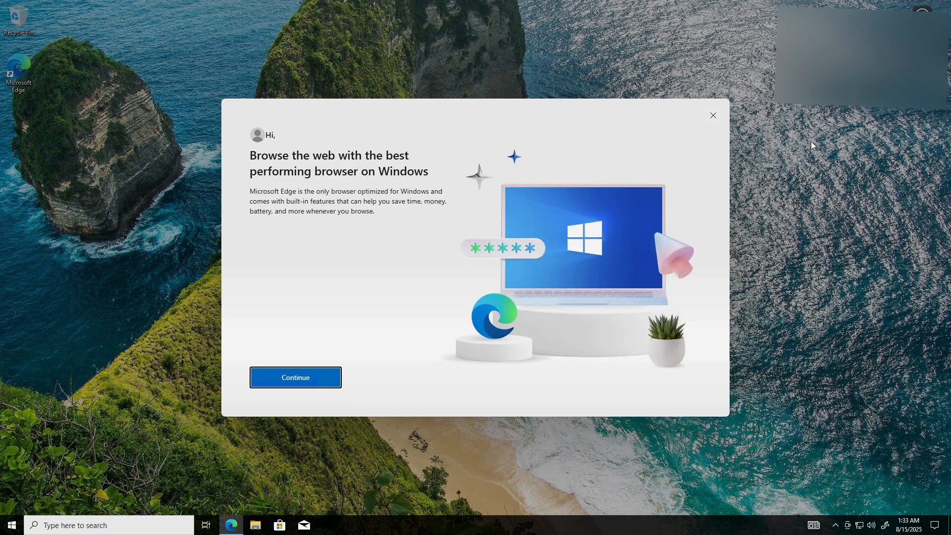
Step: Close the Edge welcome prompt, disconnect from VMTEST, and close the VMTEST blade
click(714, 118)
click(712, 115)
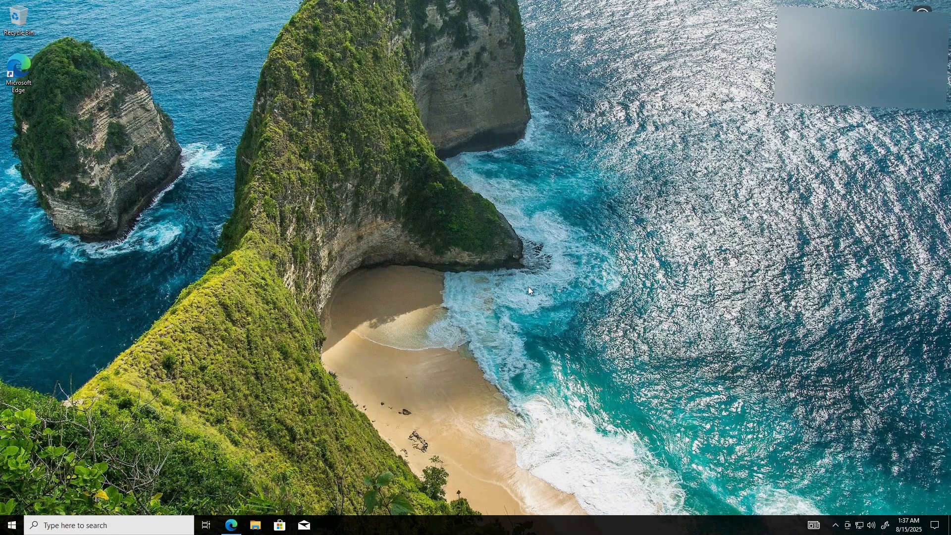
mouse_move(437, 1)
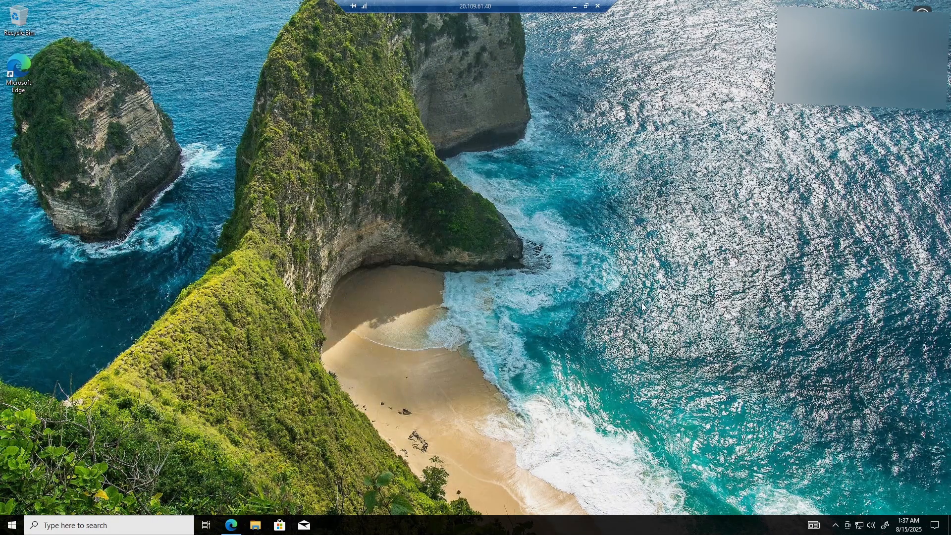
click(598, 7)
click(598, 7)
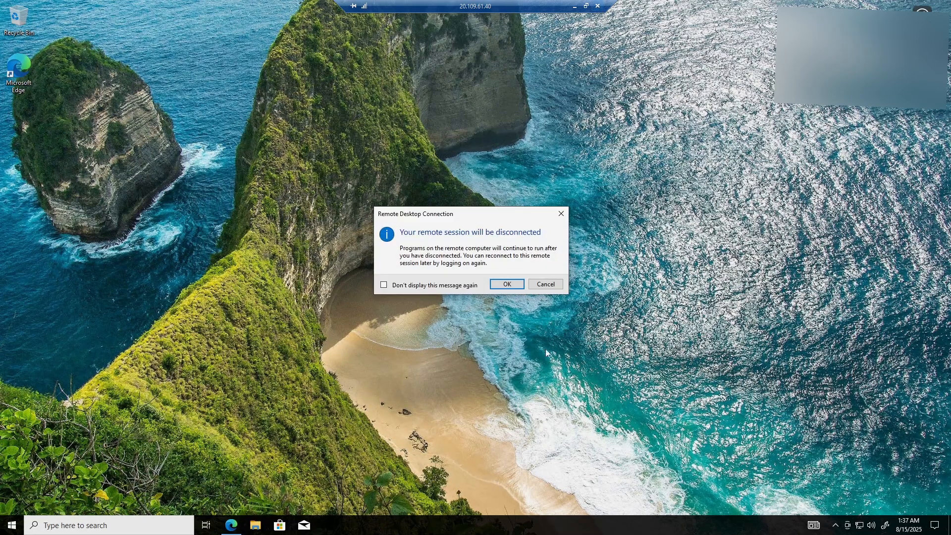
click(507, 284)
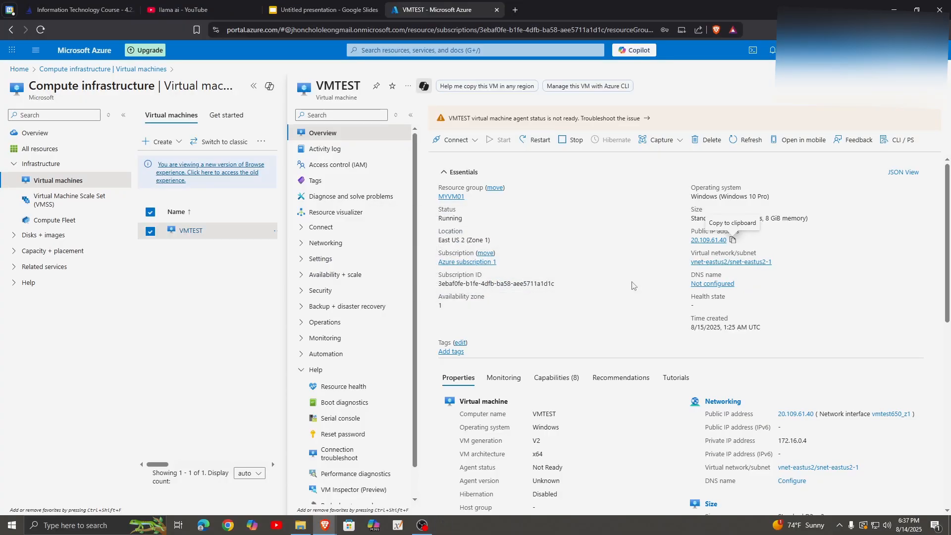
click(11, 29)
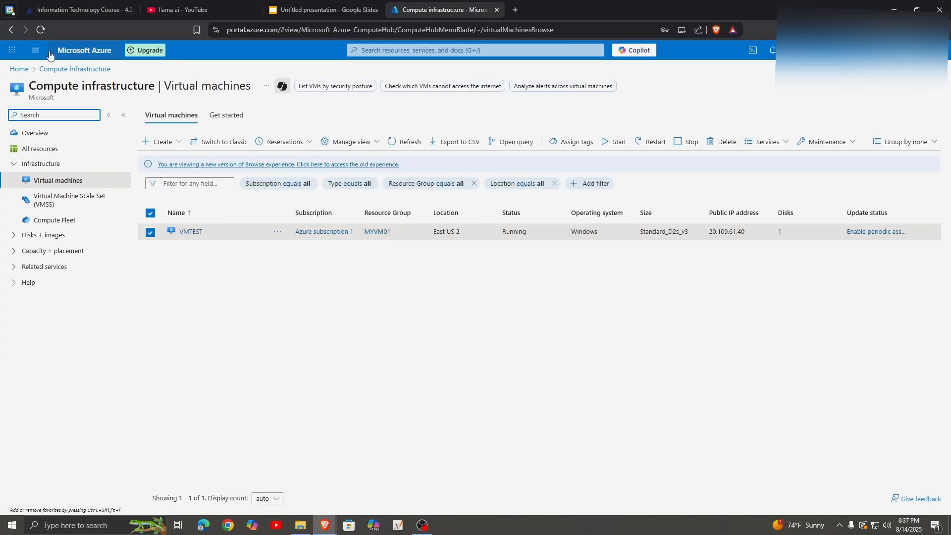
Step: Go from Home through Resource groups to MYVM01 and choose Delete resource group
click(93, 51)
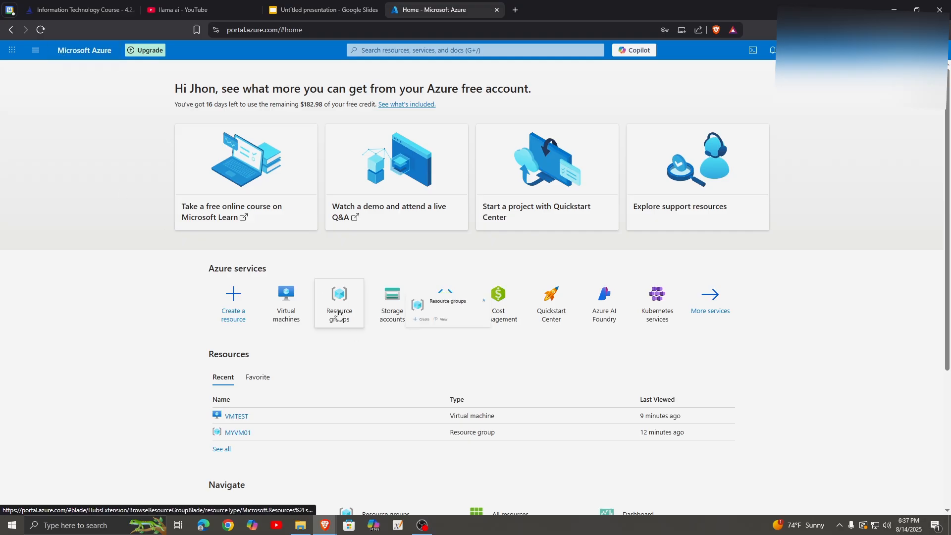
click(340, 312)
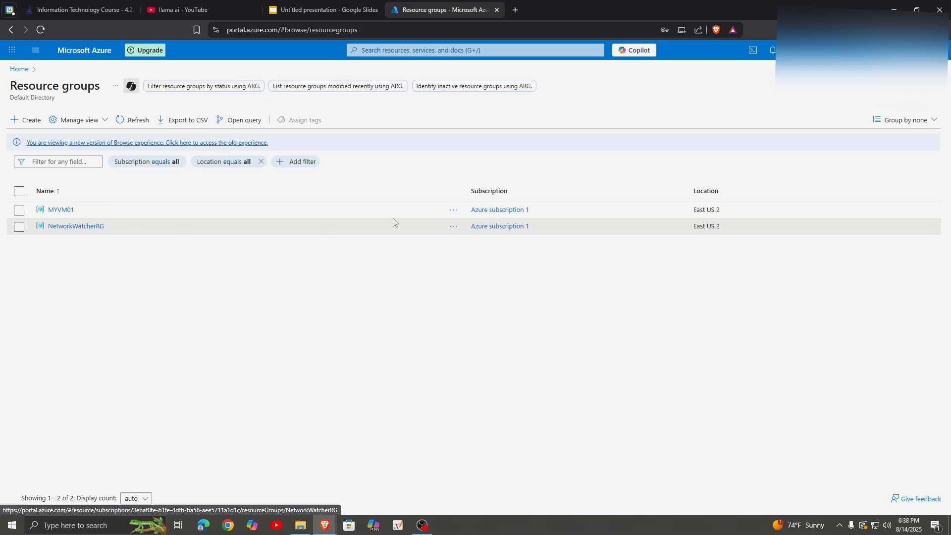
click(58, 214)
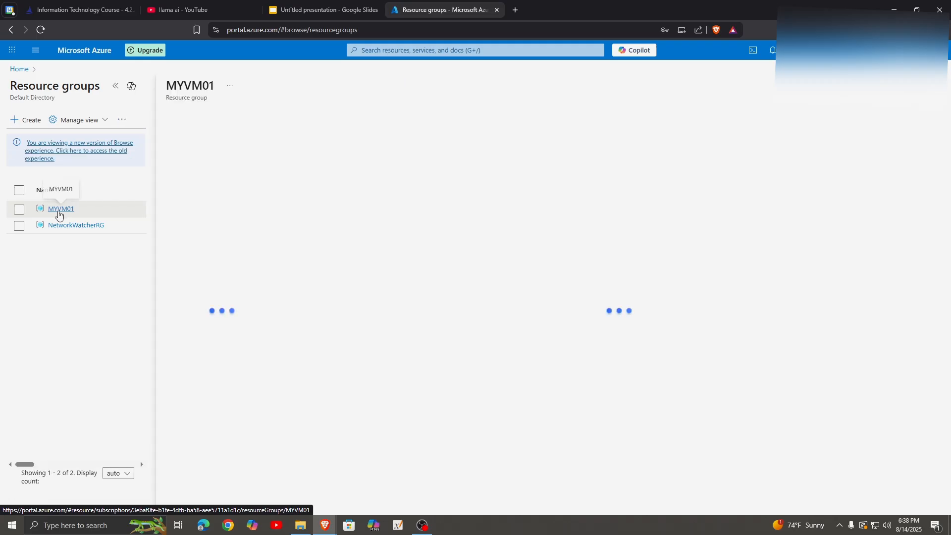
click(21, 212)
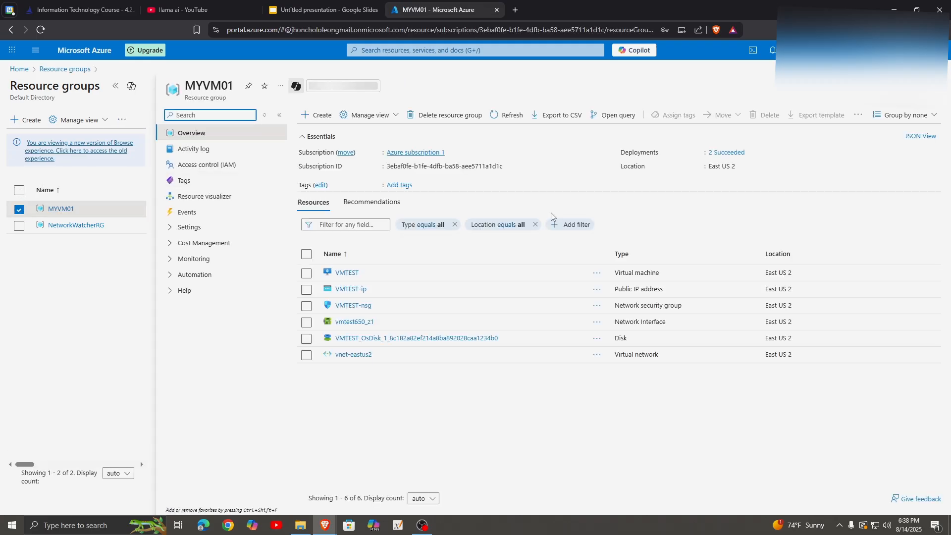
click(22, 213)
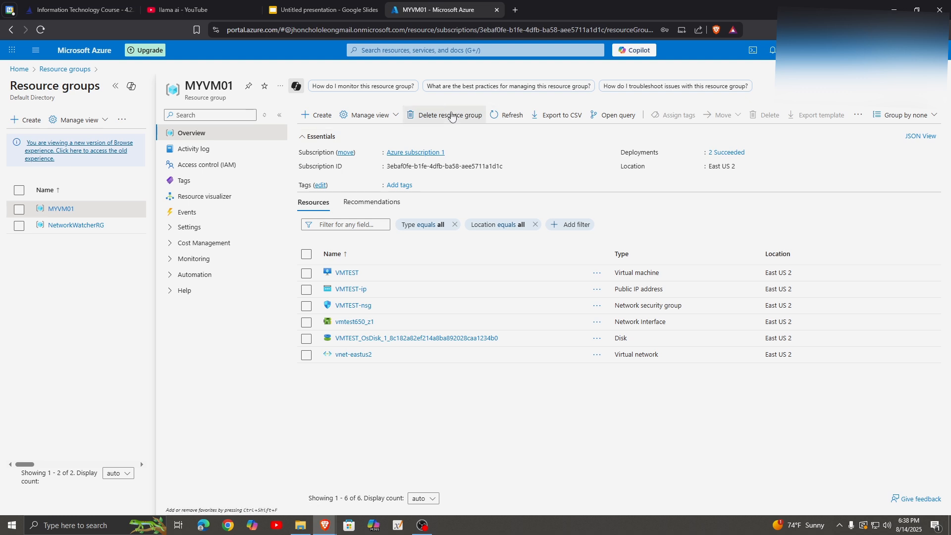
click(429, 118)
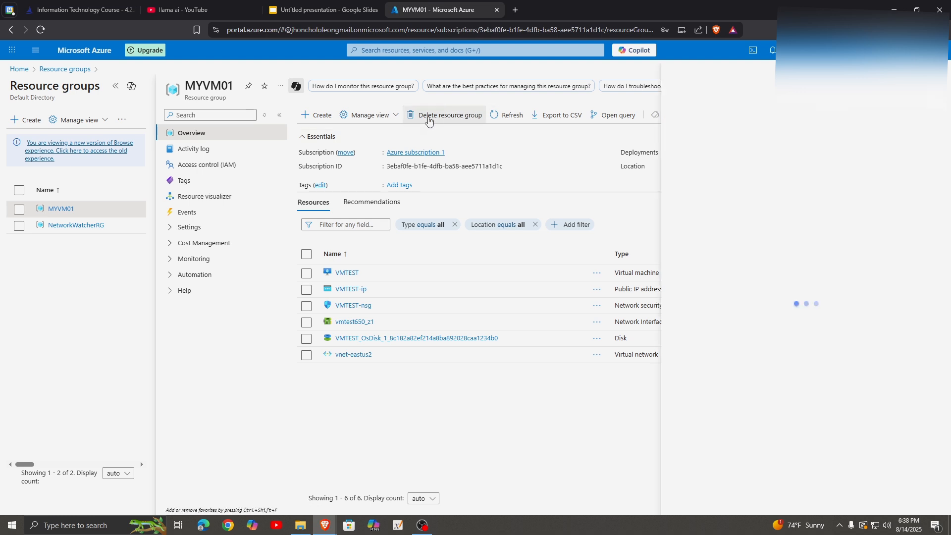
Step: Delete resource group MYVM01 with force delete on its VM, confirming by entering 'MYVM01'
click(719, 142)
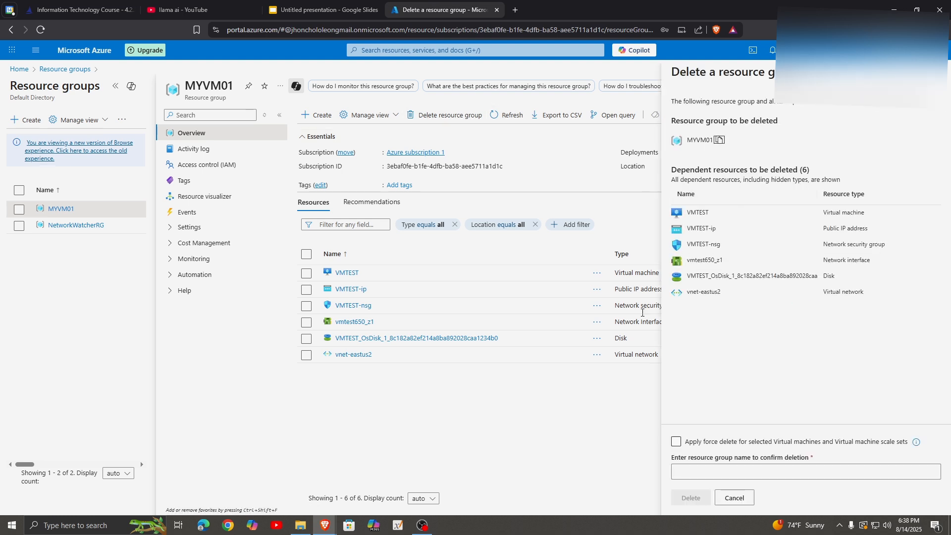
click(676, 441)
click(711, 472)
right_click(712, 472)
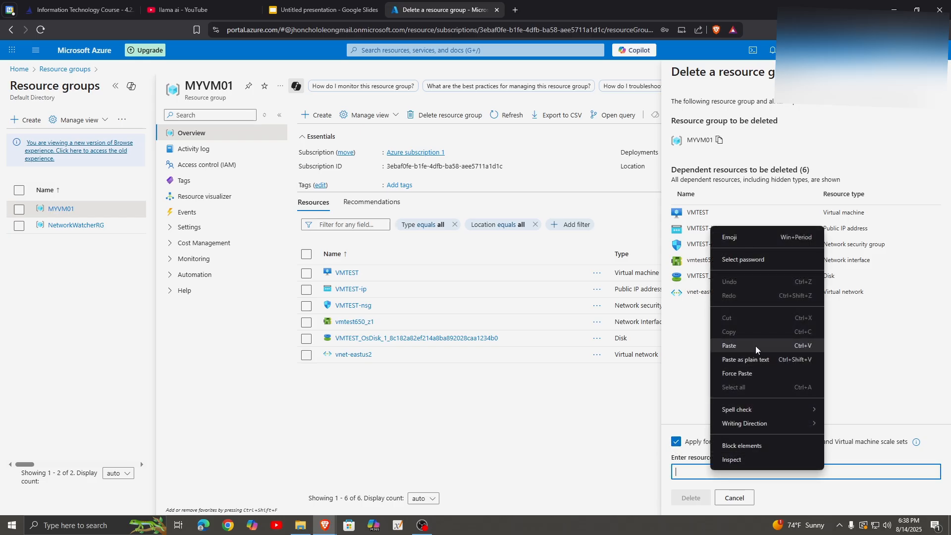
click(760, 346)
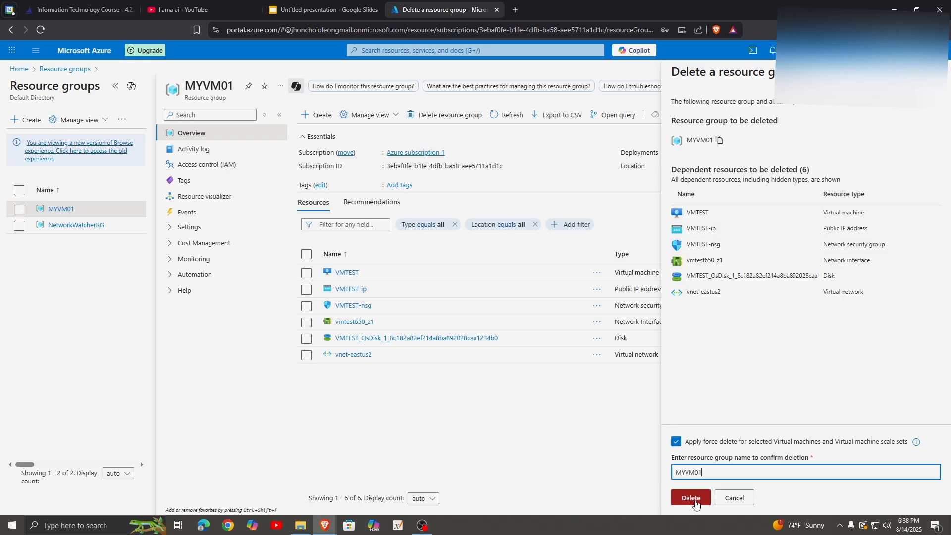
click(718, 140)
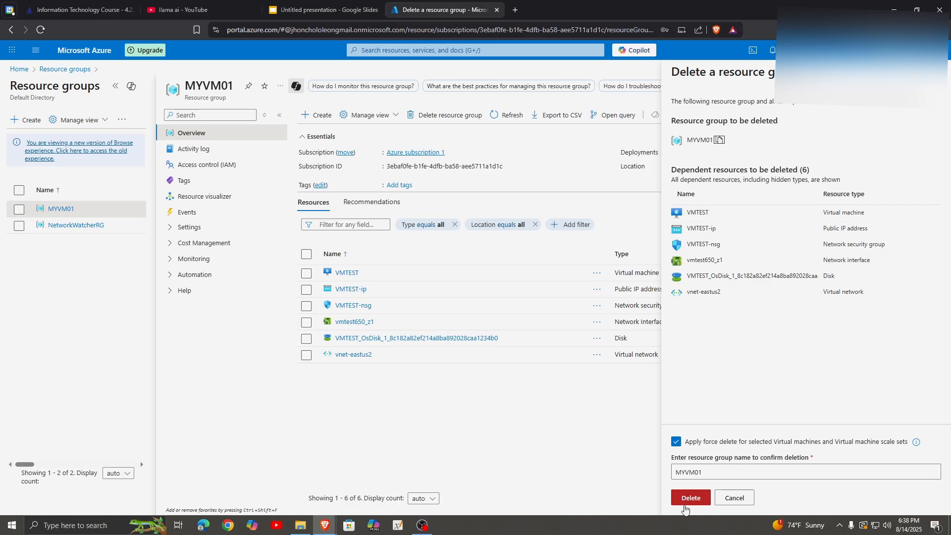
click(677, 492)
click(808, 334)
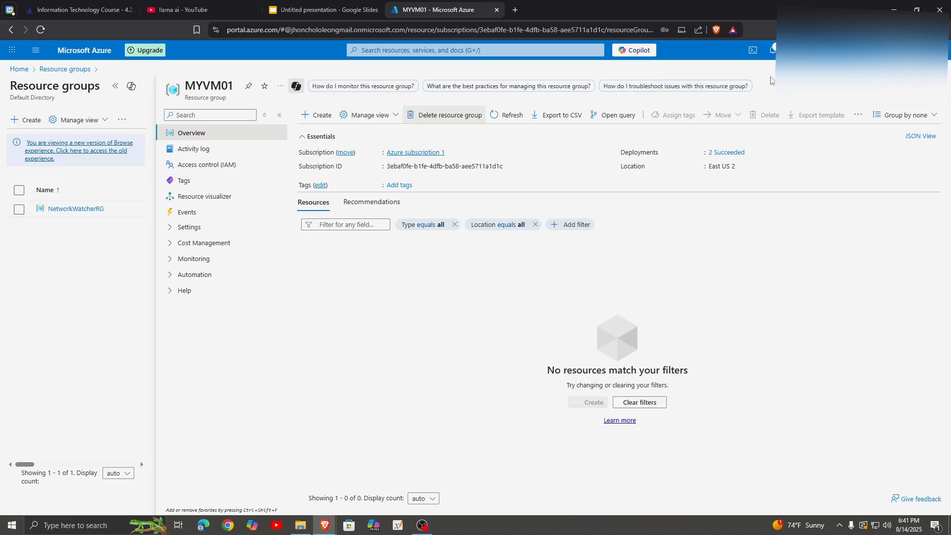
Step: Check the notifications for the MYVM01 deletion result, then close the MYVM01 view
click(771, 50)
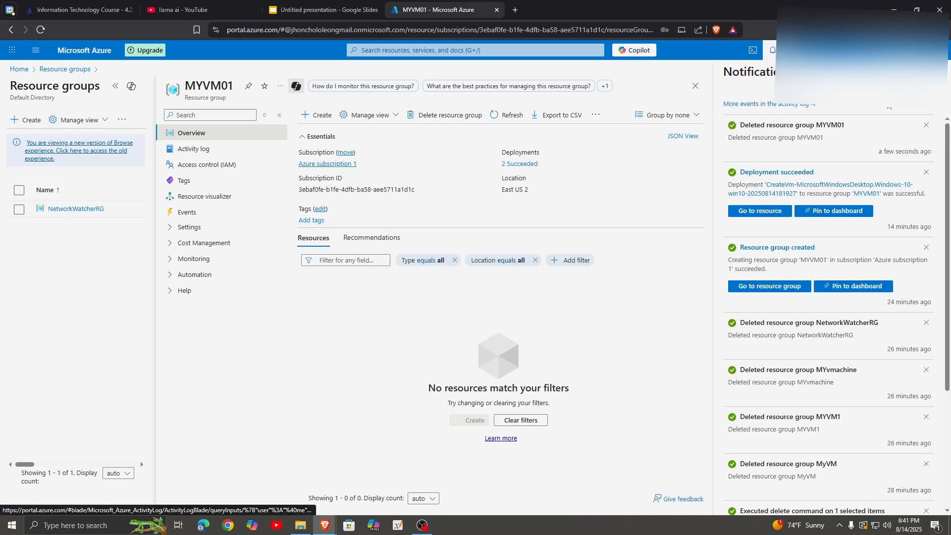
click(931, 72)
click(933, 86)
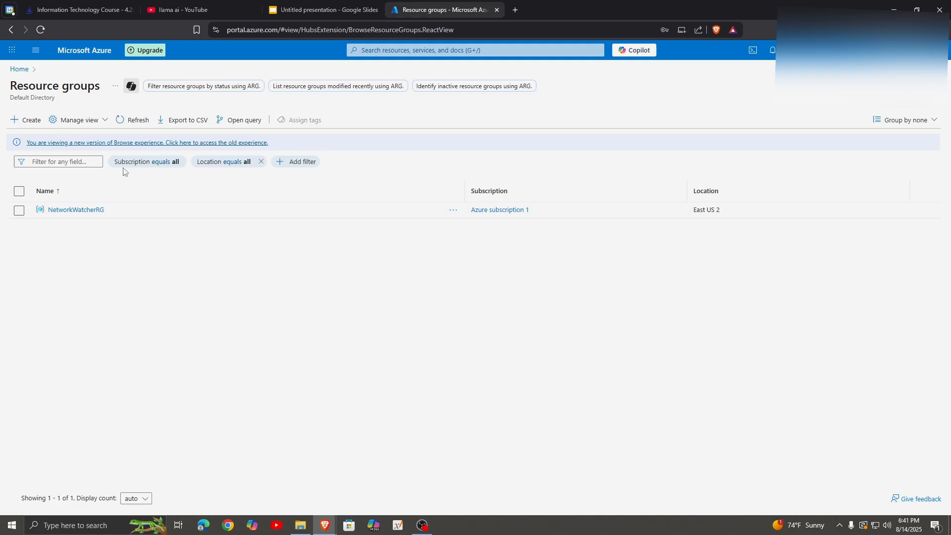
Step: Search for and open the Virtual machines list to verify no VMs remain
click(399, 51)
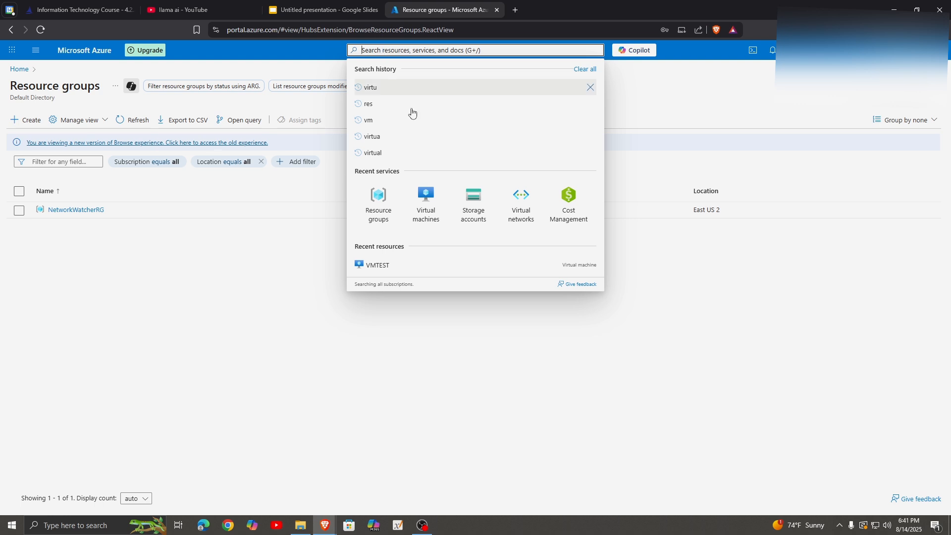
click(434, 213)
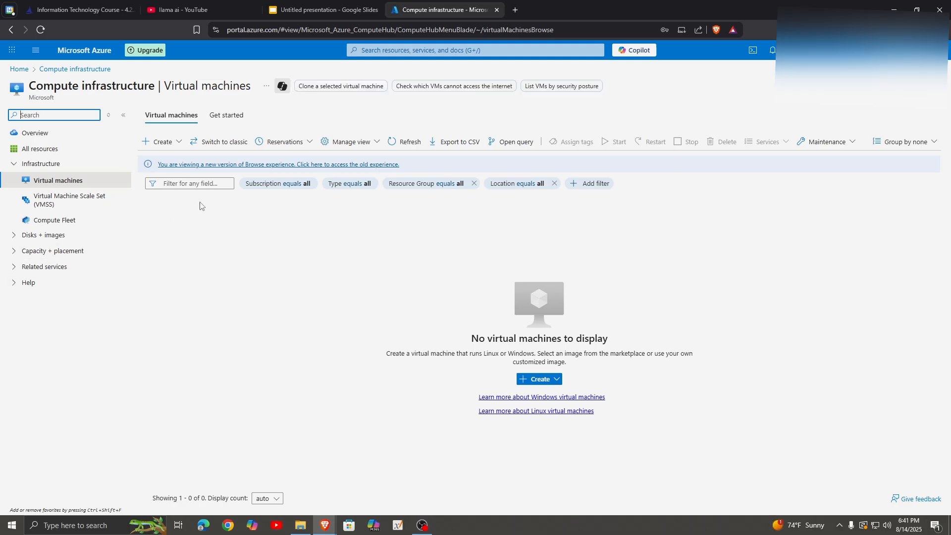
click(510, 323)
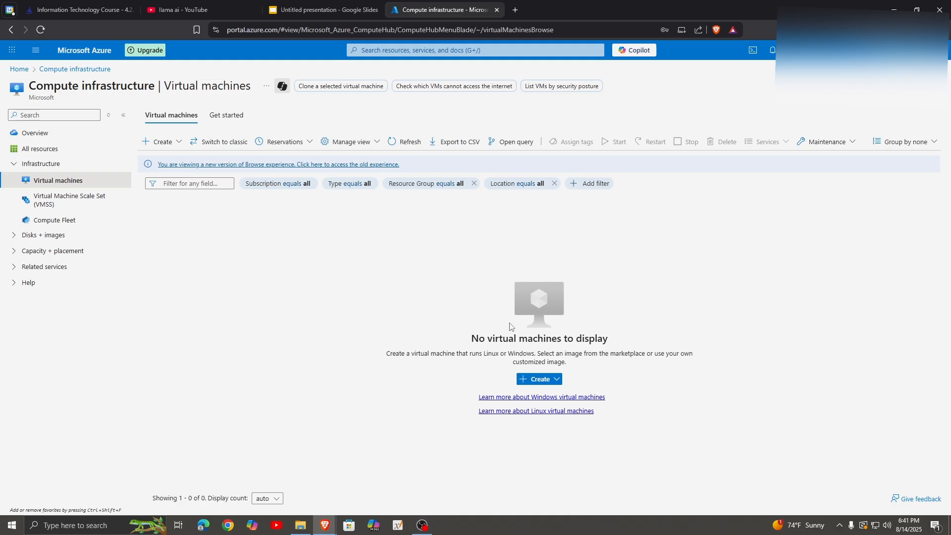